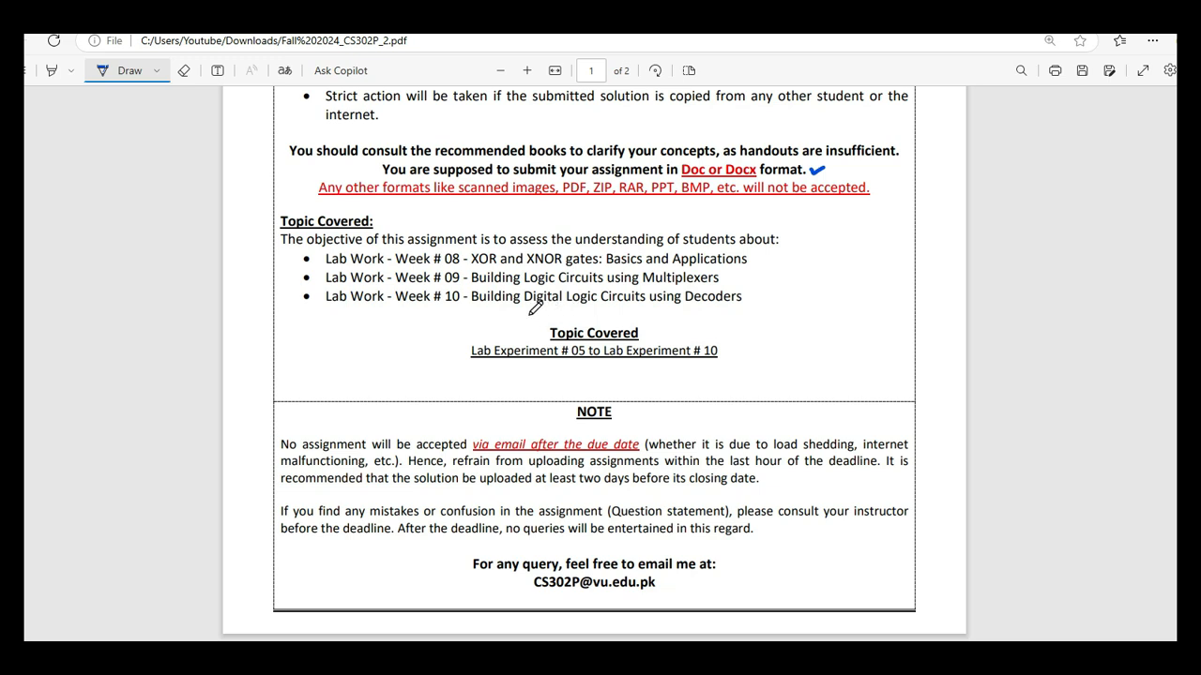
# Underline "using Decoders" in the Week # 10 topic and the "Lab Experiment # 05 to Lab Experiment # 10" line in pen.
pyautogui.moveTo(650, 304); pyautogui.dragTo(725, 305)
pyautogui.moveTo(538, 365); pyautogui.dragTo(727, 362)
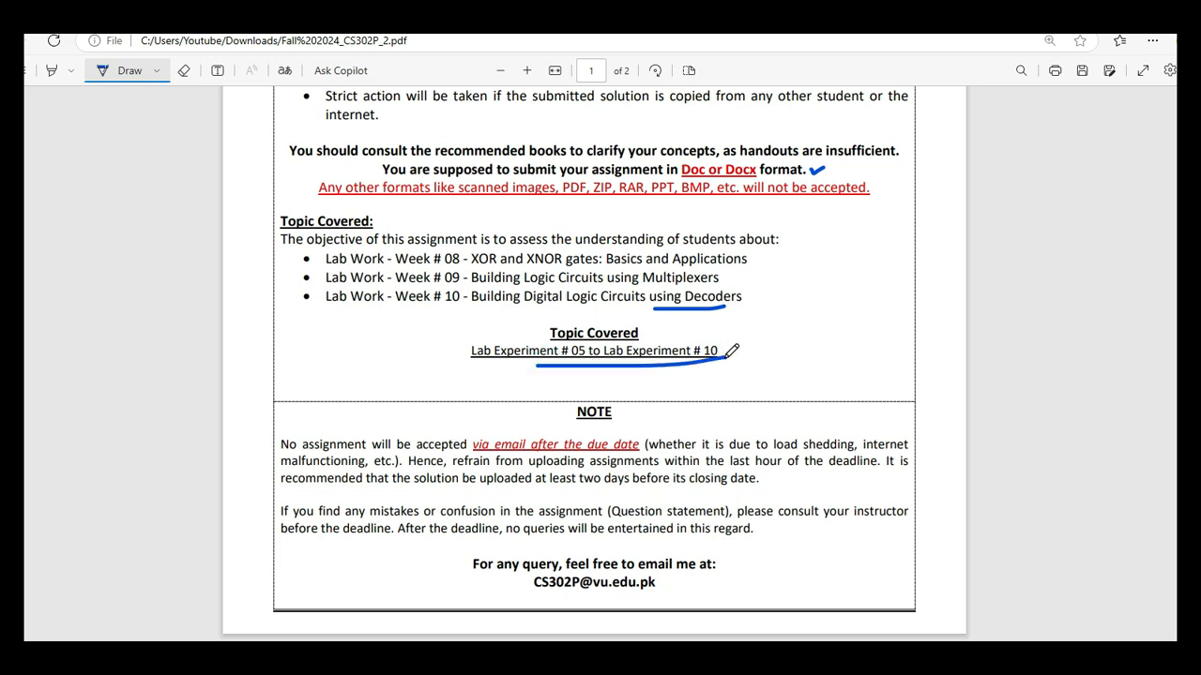
# Underline the four inputs (D,C,B &A) in the Question No 01 statement on page 2.
pyautogui.scroll(-1, 724, 365)
pyautogui.scroll(-10, 729, 360)
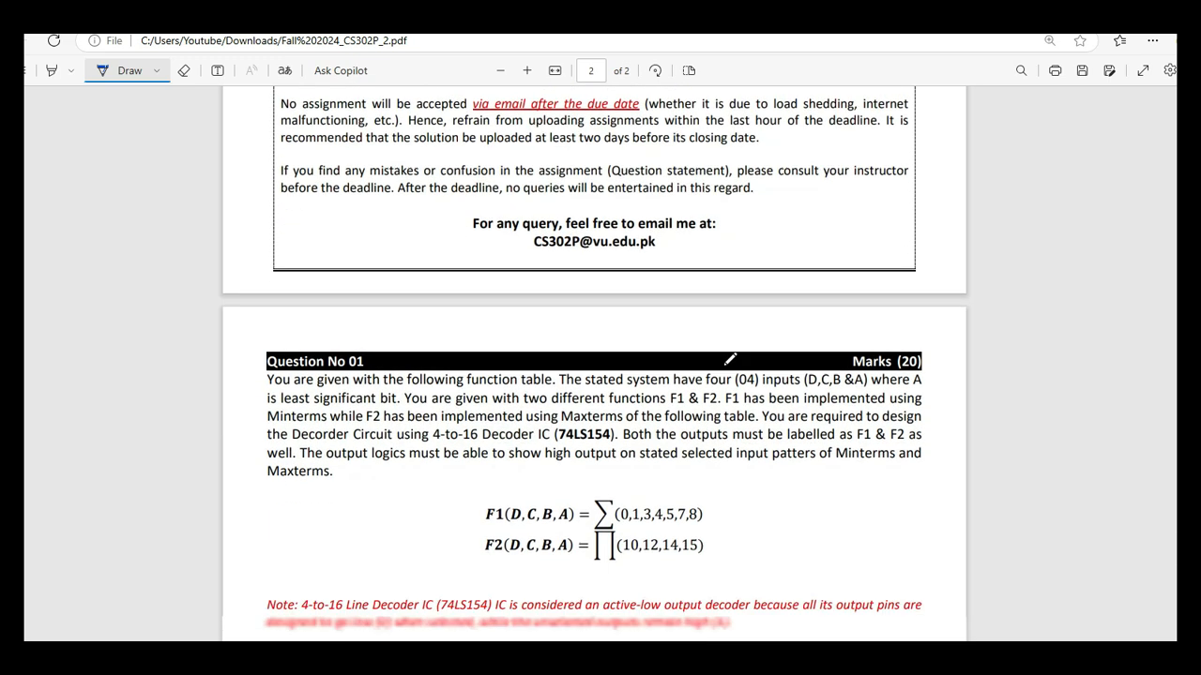
pyautogui.scroll(1, 726, 356)
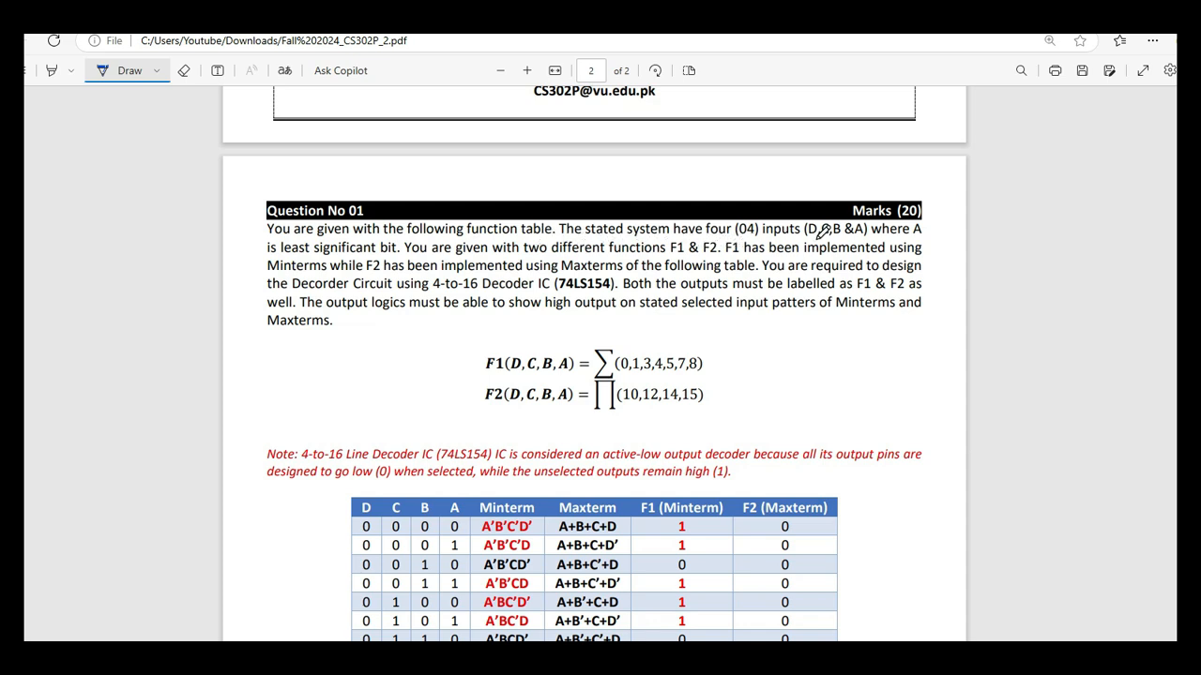
pyautogui.moveTo(805, 239); pyautogui.dragTo(863, 238)
# Draw tall brackets beside the F1 (Minterm) and F2 (Maxterm) columns of the function table.
pyautogui.scroll(-3, 737, 358)
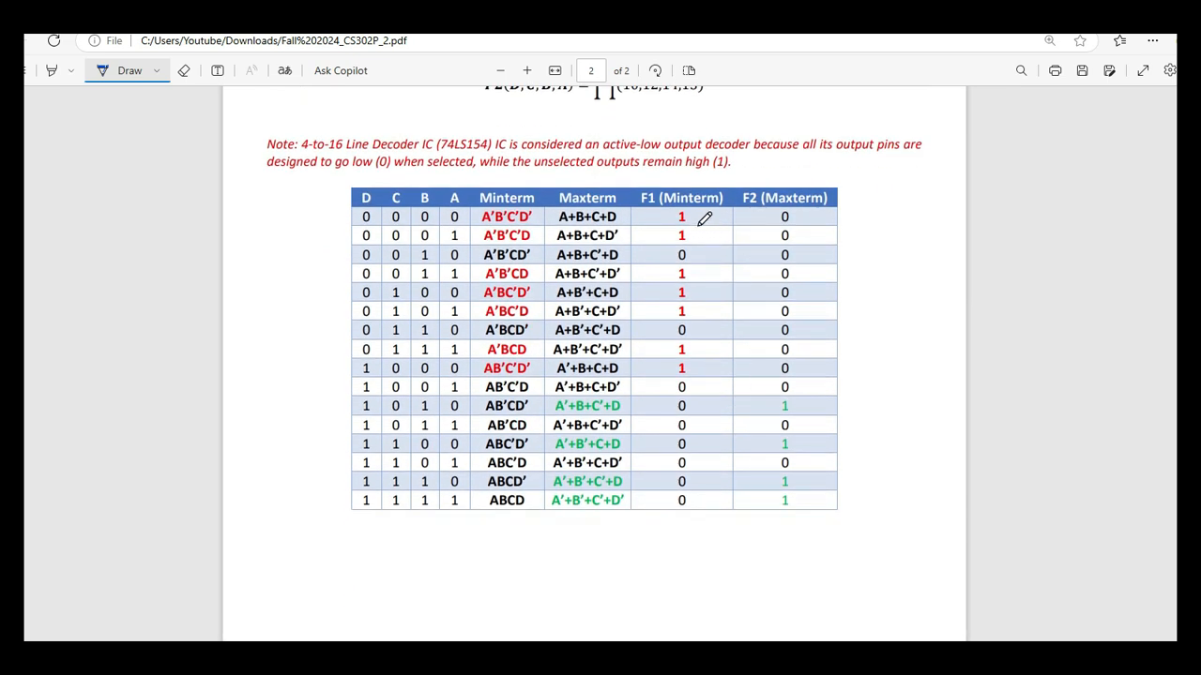
pyautogui.moveTo(695, 219)
pyautogui.mouseDown()
pyautogui.moveTo(708, 221)
pyautogui.moveTo(713, 480)
pyautogui.moveTo(700, 497)
pyautogui.mouseUp()
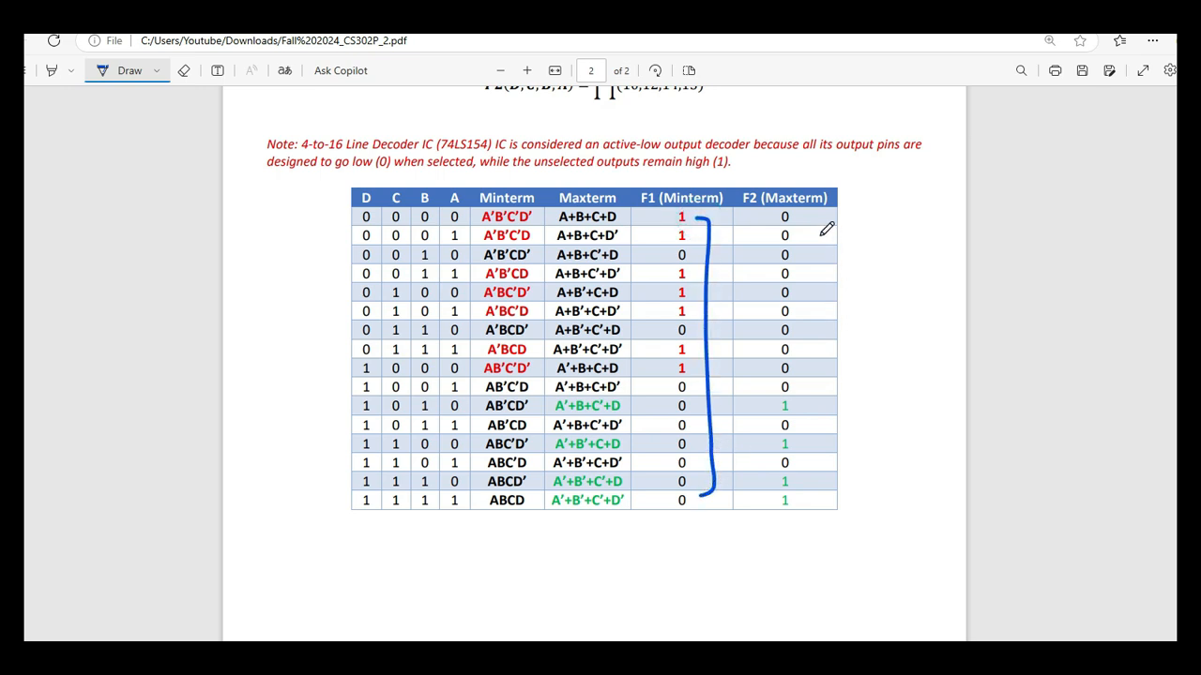
pyautogui.moveTo(804, 222)
pyautogui.mouseDown()
pyautogui.moveTo(818, 461)
pyautogui.moveTo(807, 491)
pyautogui.mouseUp()
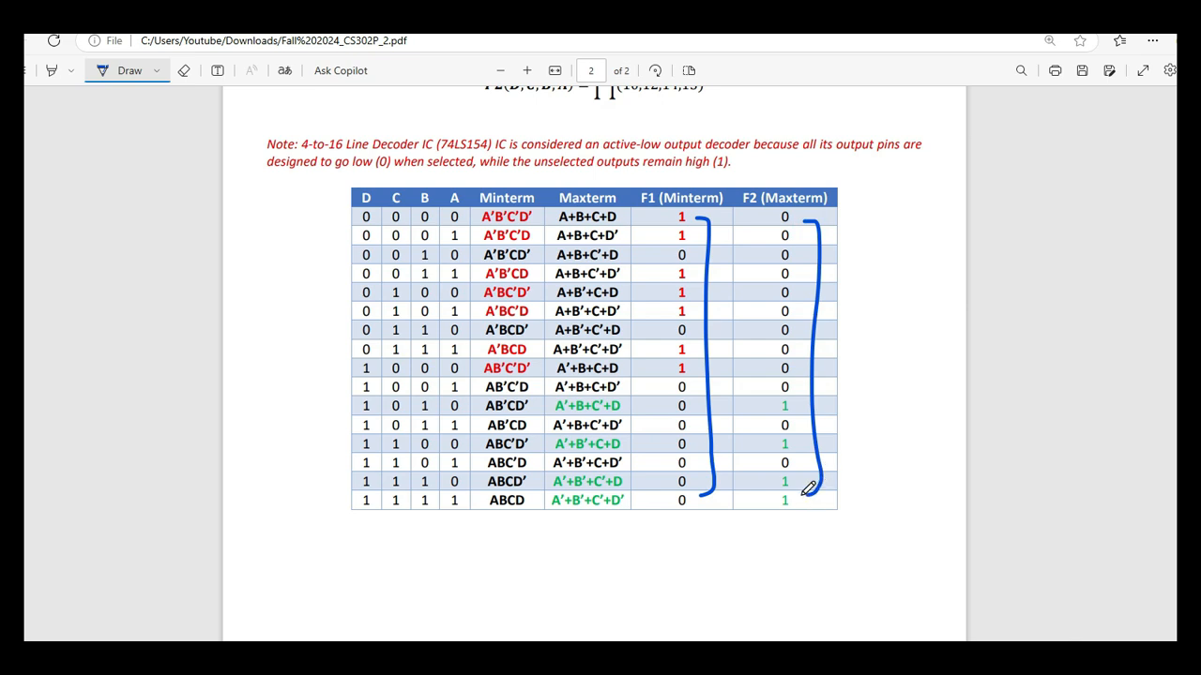
# Underline the 4-to-16 Decoder IC (74LS154), the high output requirement and the F2 term list in Question No 01.
pyautogui.scroll(3, 737, 450)
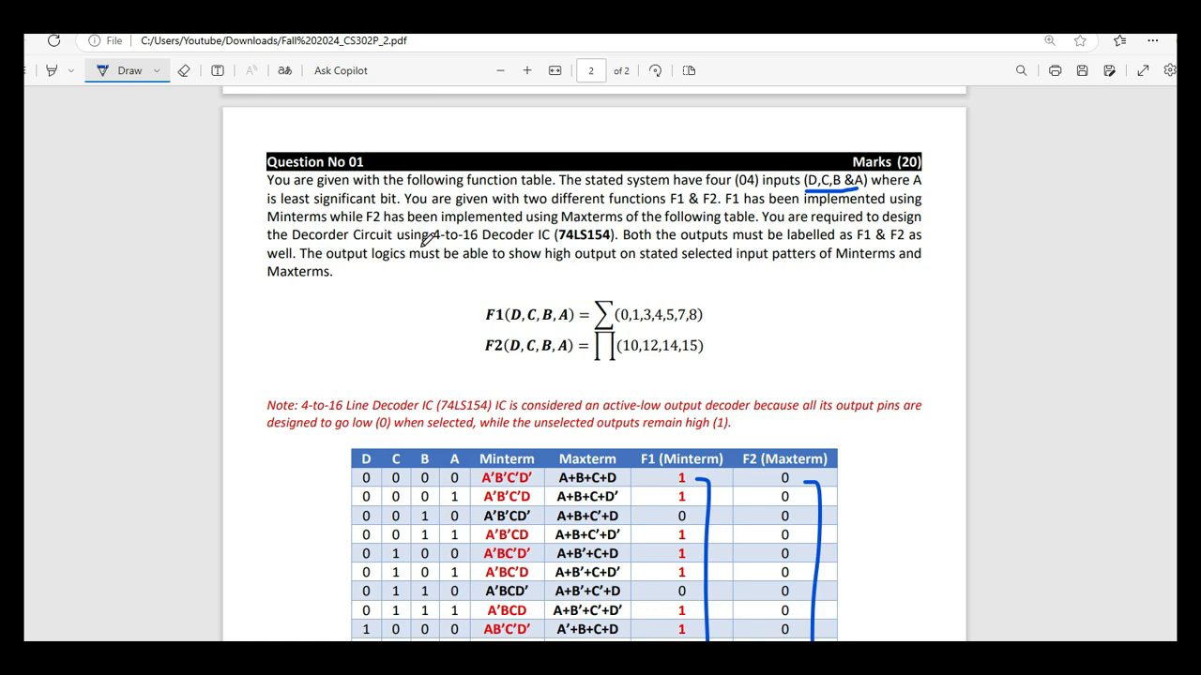
pyautogui.moveTo(433, 242); pyautogui.dragTo(617, 241)
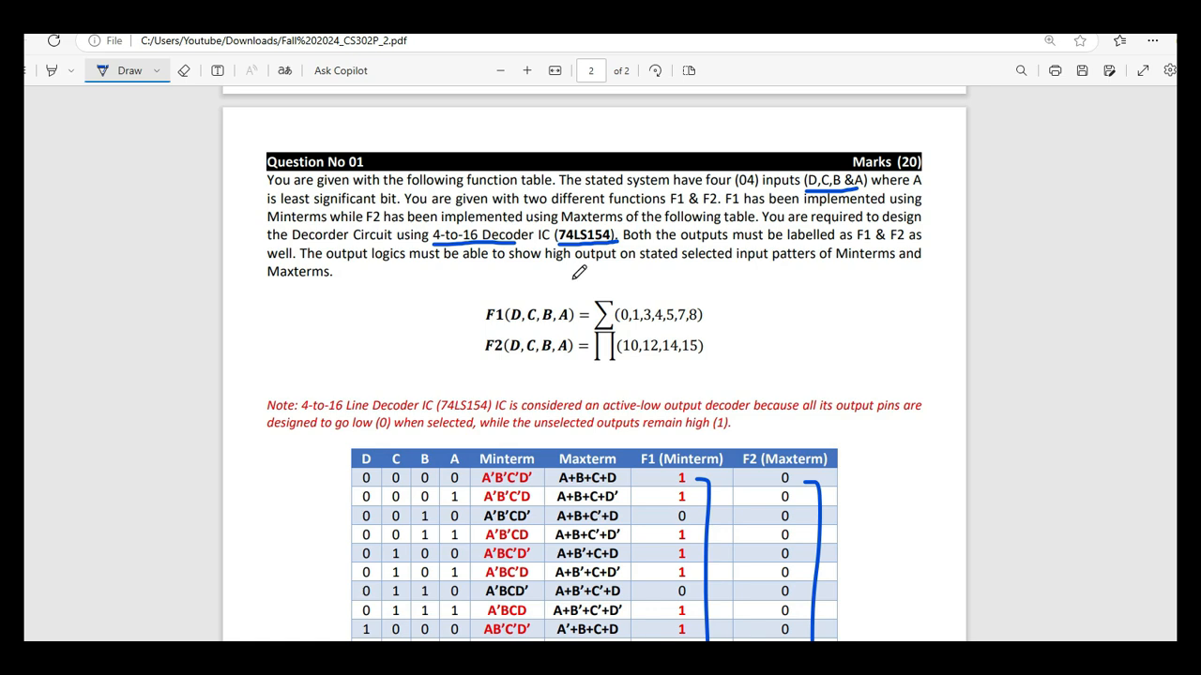
pyautogui.moveTo(556, 274); pyautogui.dragTo(641, 274)
pyautogui.scroll(-1, 527, 328)
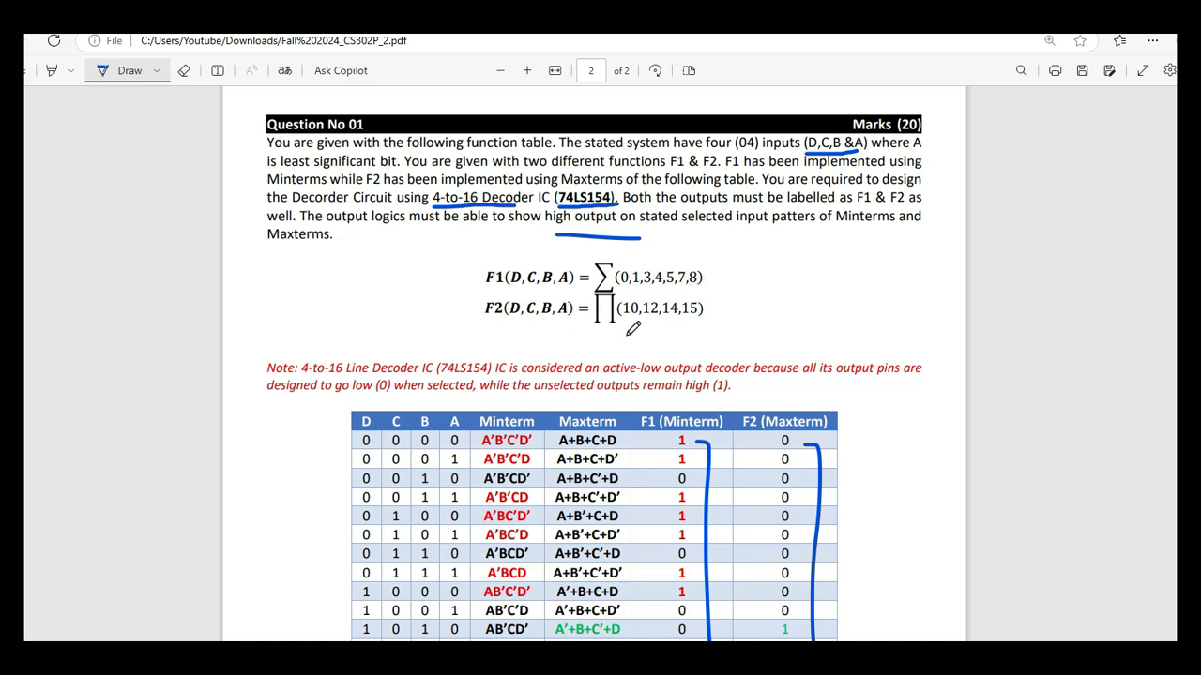
pyautogui.moveTo(638, 329); pyautogui.dragTo(724, 325)
# Switch to Electronics Workbench and display the digital components.
pyautogui.click(538, 654)
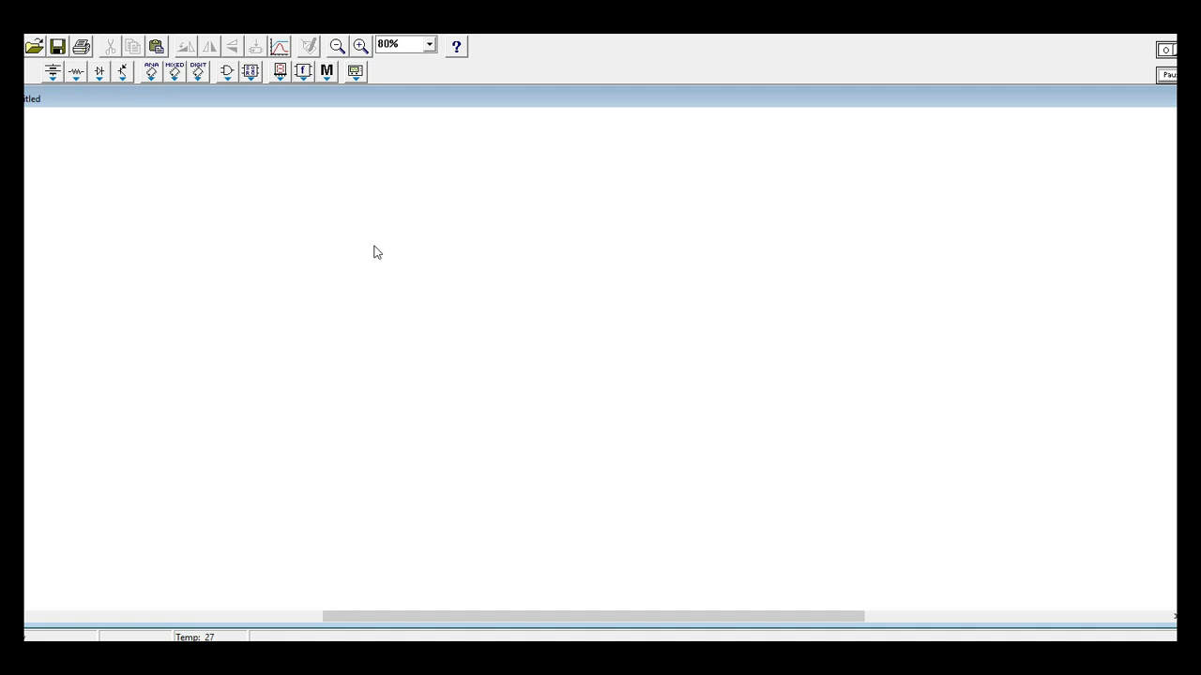
pyautogui.click(175, 74)
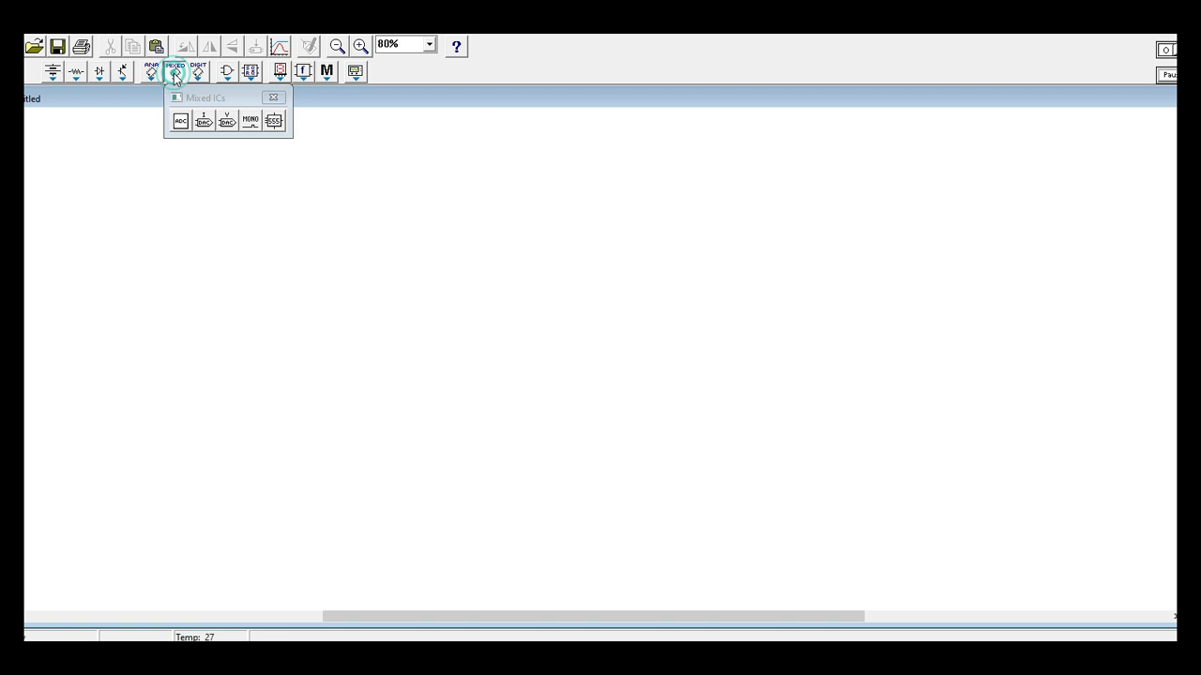
pyautogui.click(251, 74)
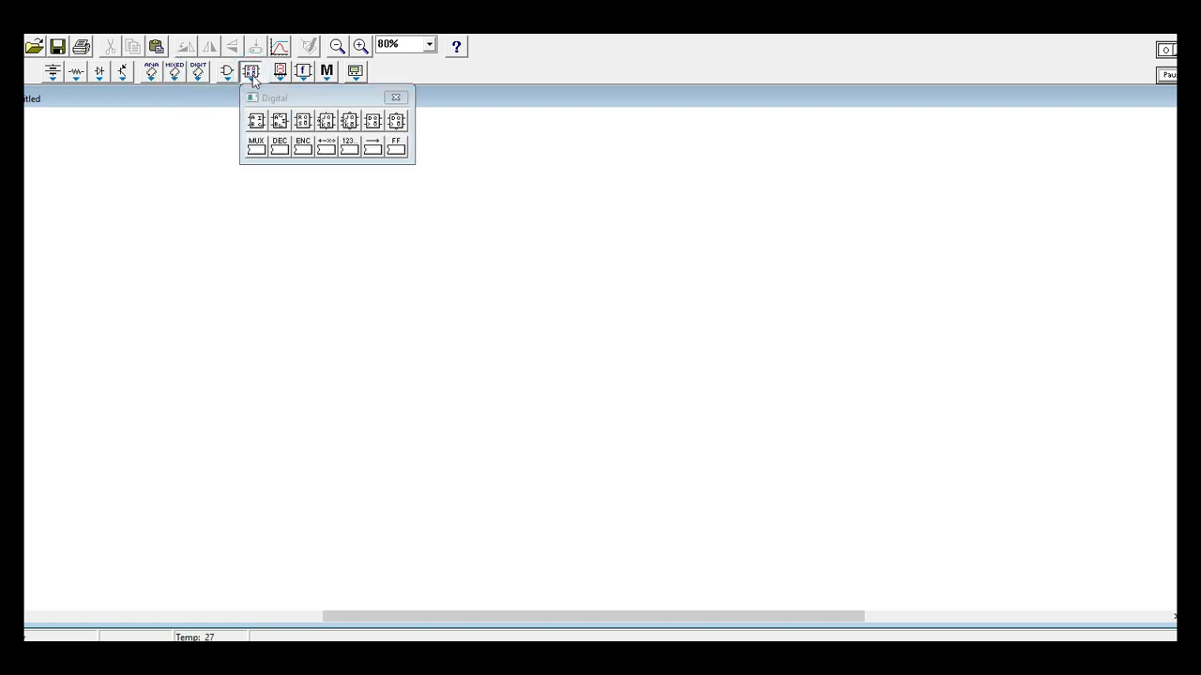
pyautogui.click(282, 156)
pyautogui.moveTo(284, 161); pyautogui.dragTo(302, 212)
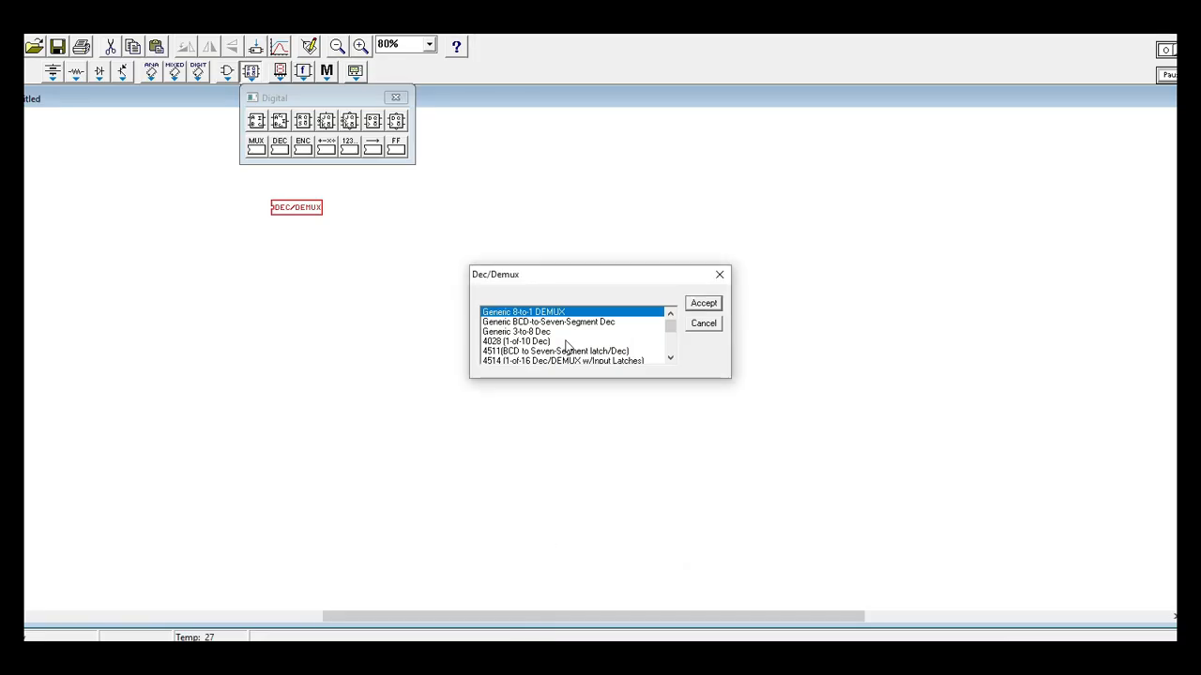
pyautogui.press('Down')
pyautogui.press('Down')
pyautogui.press('Down')
pyautogui.press('Down')
pyautogui.press('Down')
pyautogui.press('Down')
pyautogui.press('Down')
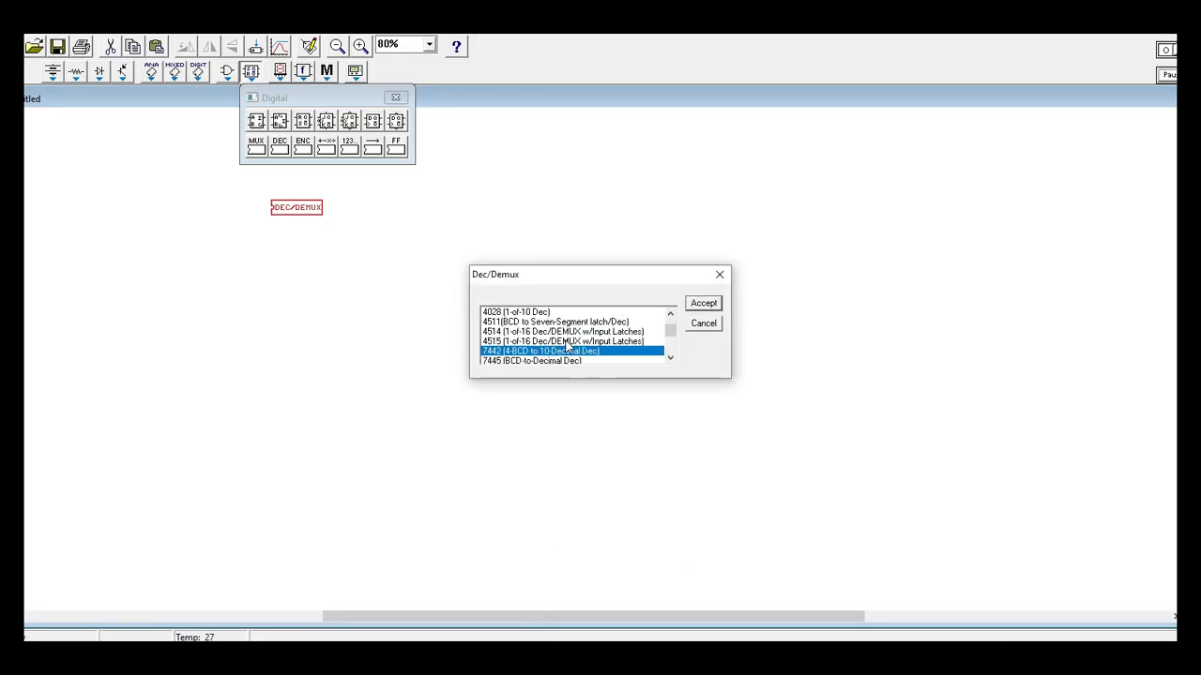
pyautogui.press('Down')
pyautogui.press('Down')
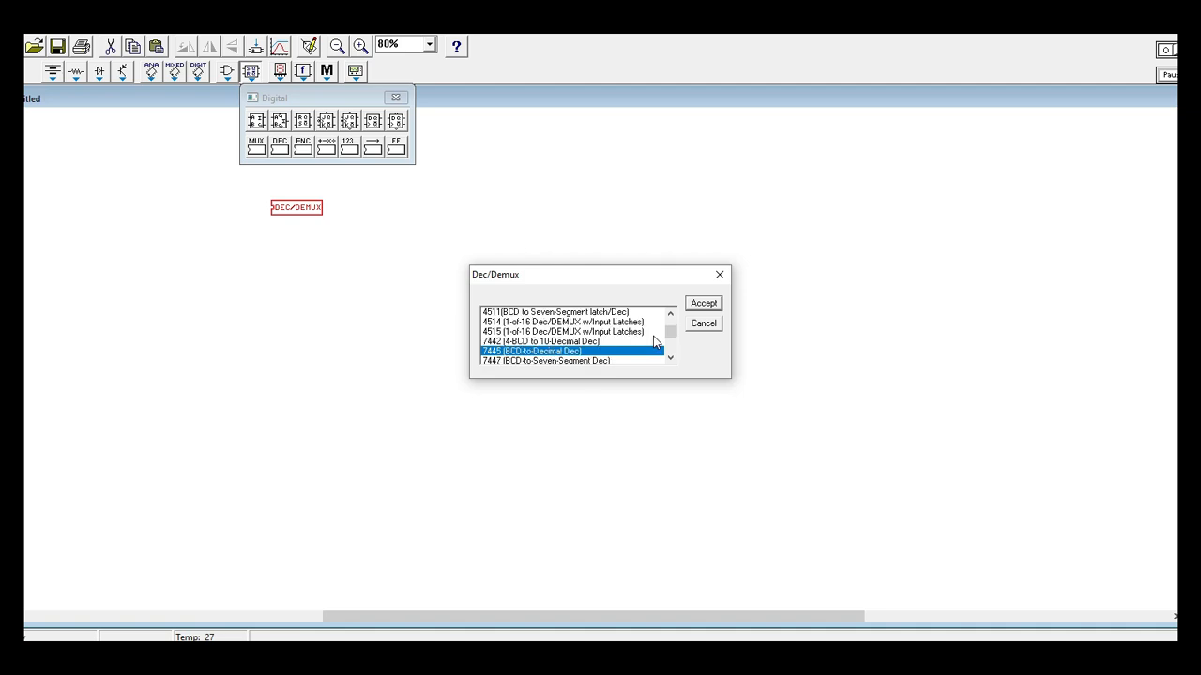
pyautogui.press('Down')
pyautogui.press('Down')
pyautogui.press('Down')
pyautogui.press('Down')
pyautogui.press('Down')
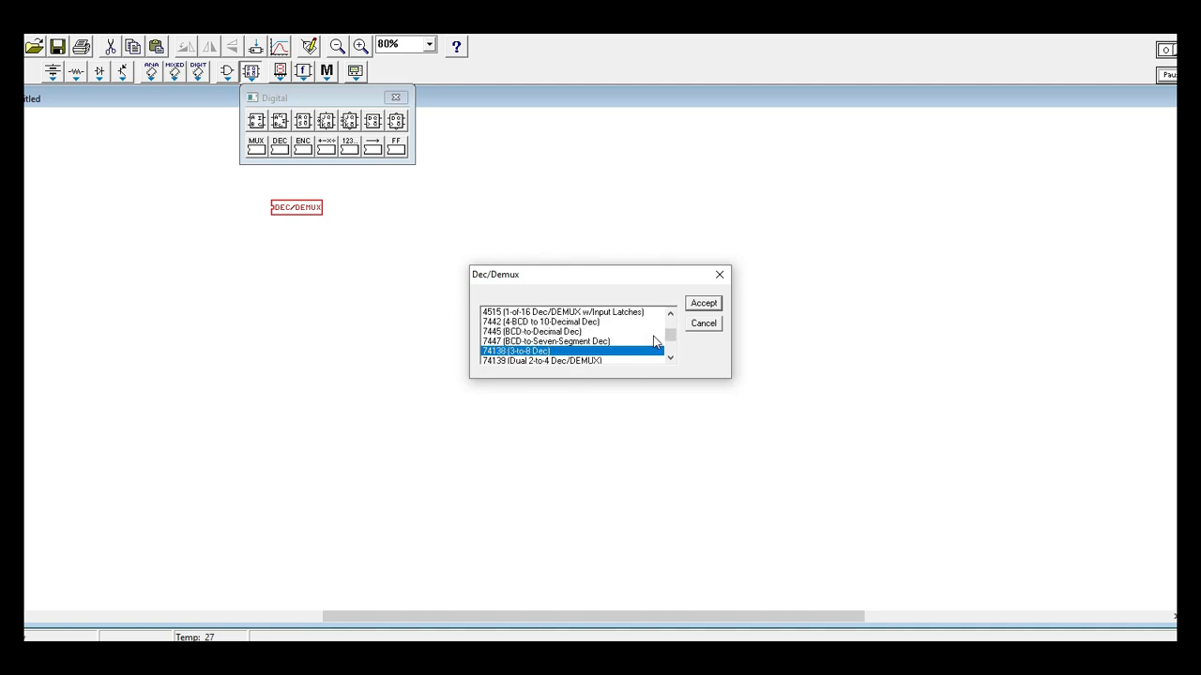
pyautogui.press('Up')
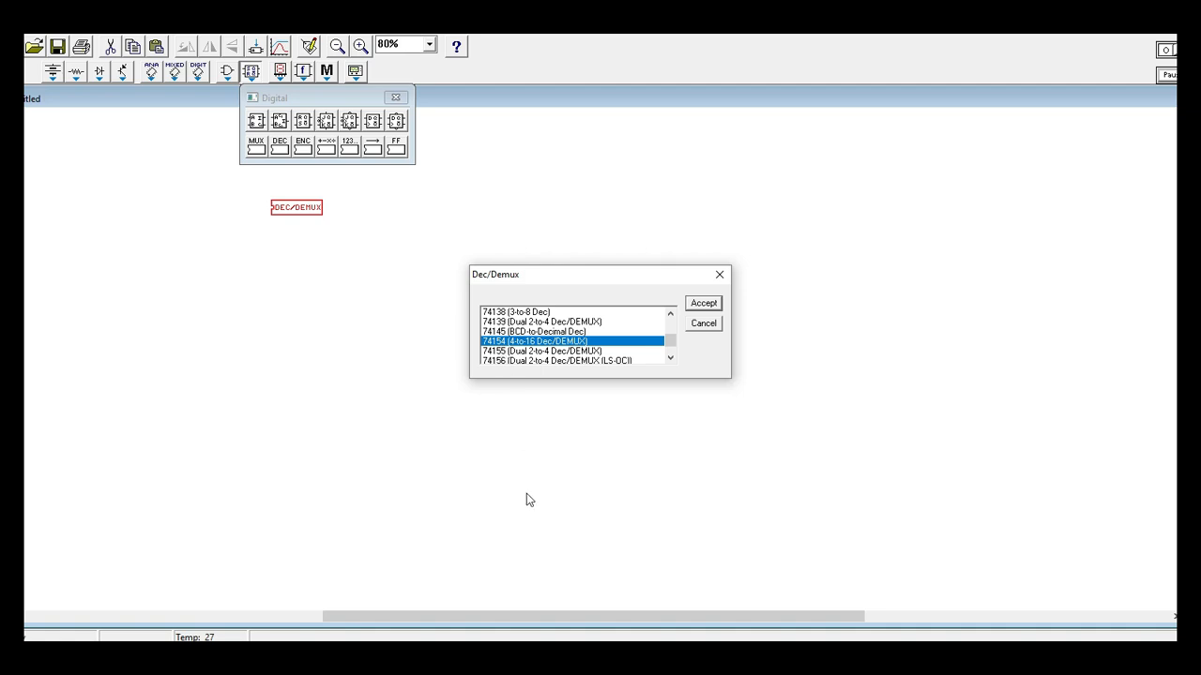
pyautogui.hotkey('alt', 'Tab')
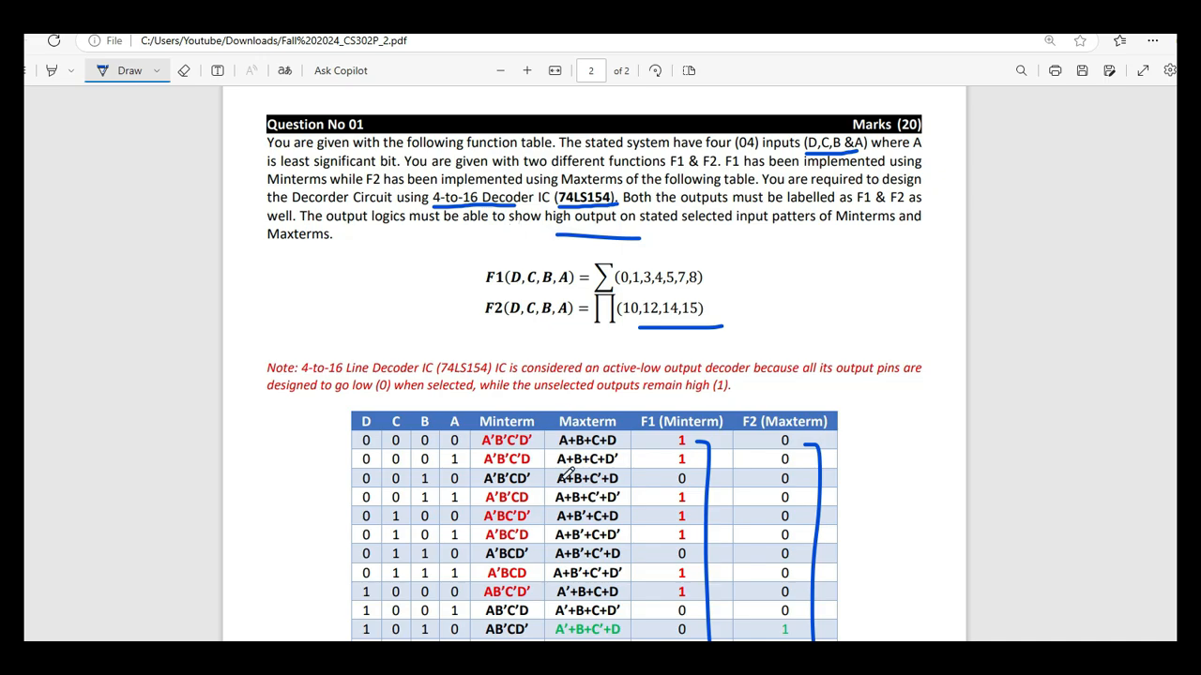
pyautogui.hotkey('alt', 'Tab')
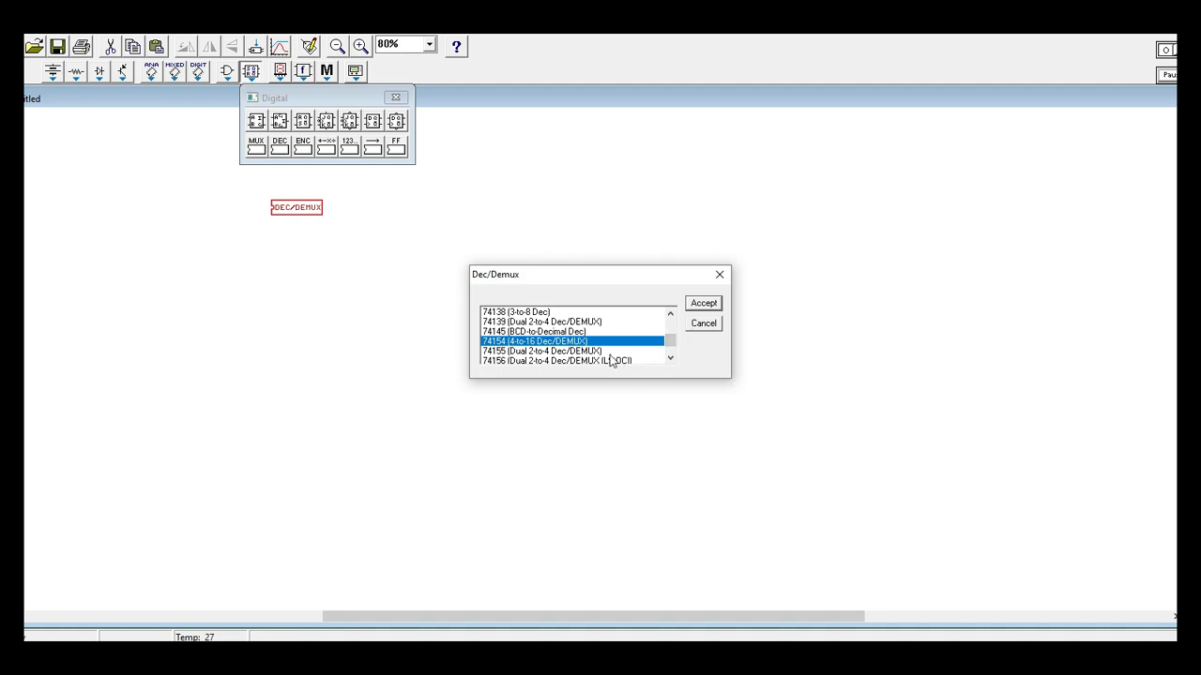
pyautogui.click(670, 357)
pyautogui.click(670, 358)
pyautogui.click(670, 357)
pyautogui.click(720, 276)
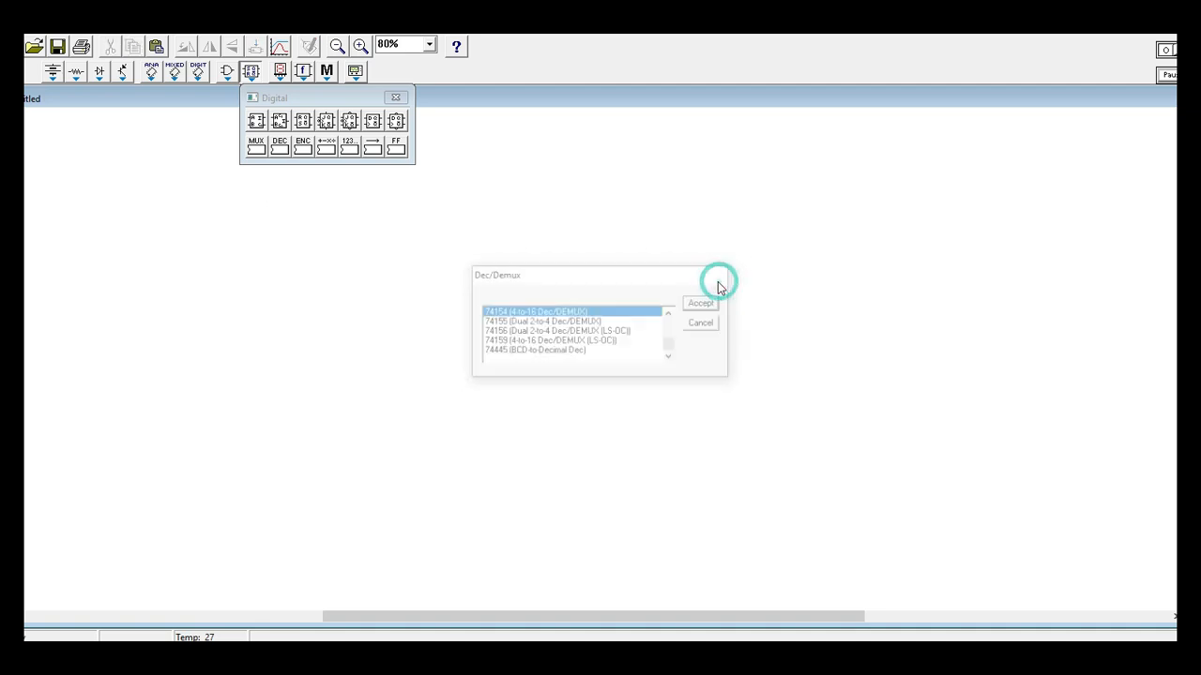
pyautogui.click(303, 147)
pyautogui.click(437, 301)
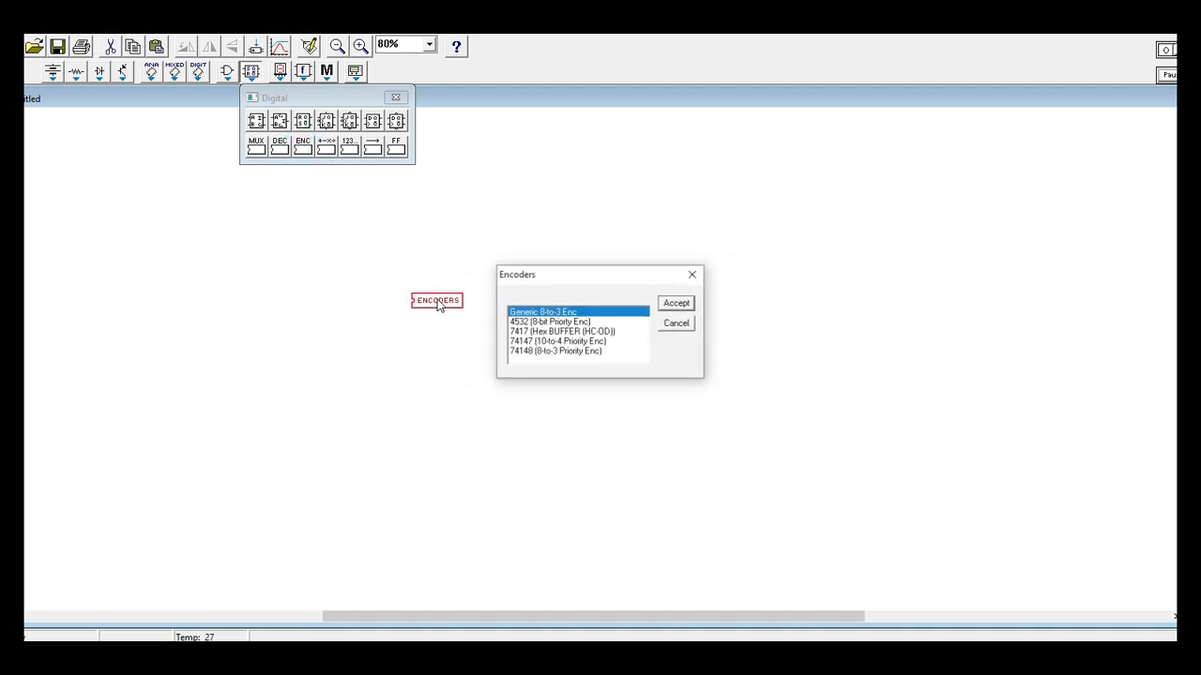
pyautogui.click(707, 275)
pyautogui.click(256, 146)
pyautogui.click(301, 224)
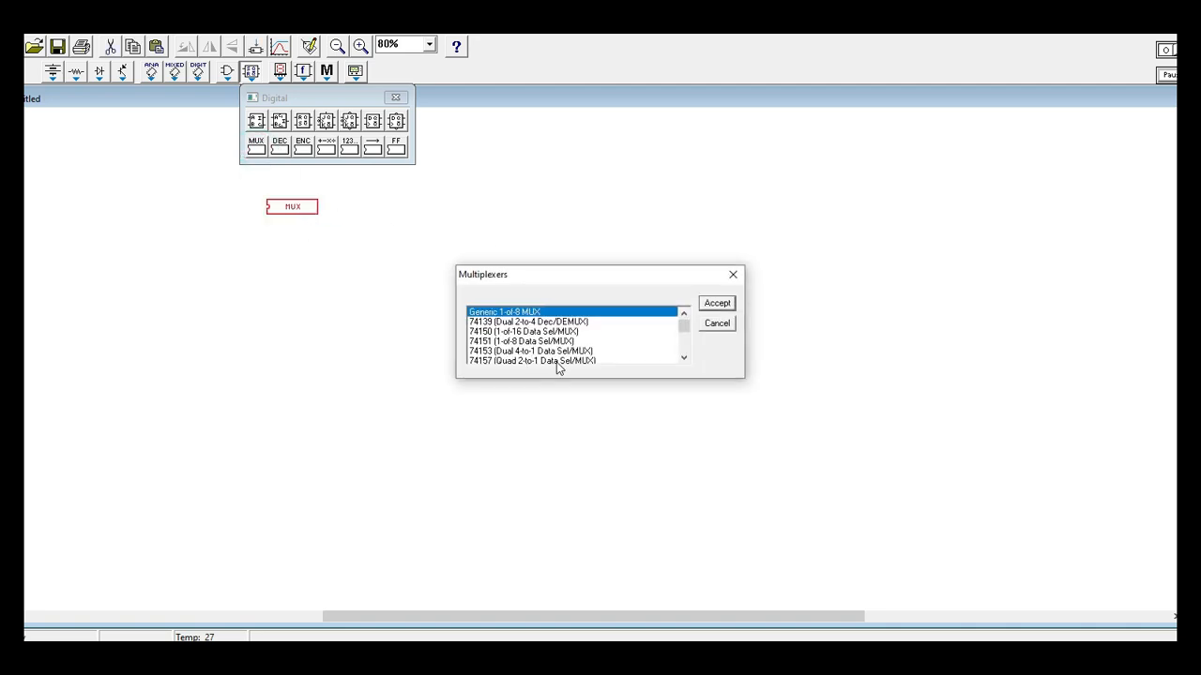
pyautogui.click(748, 274)
pyautogui.click(734, 276)
# Place a decoder/demultiplexer component on the blank circuit as model 74154 (4-to-16 Dec/DEMUX).
pyautogui.click(278, 145)
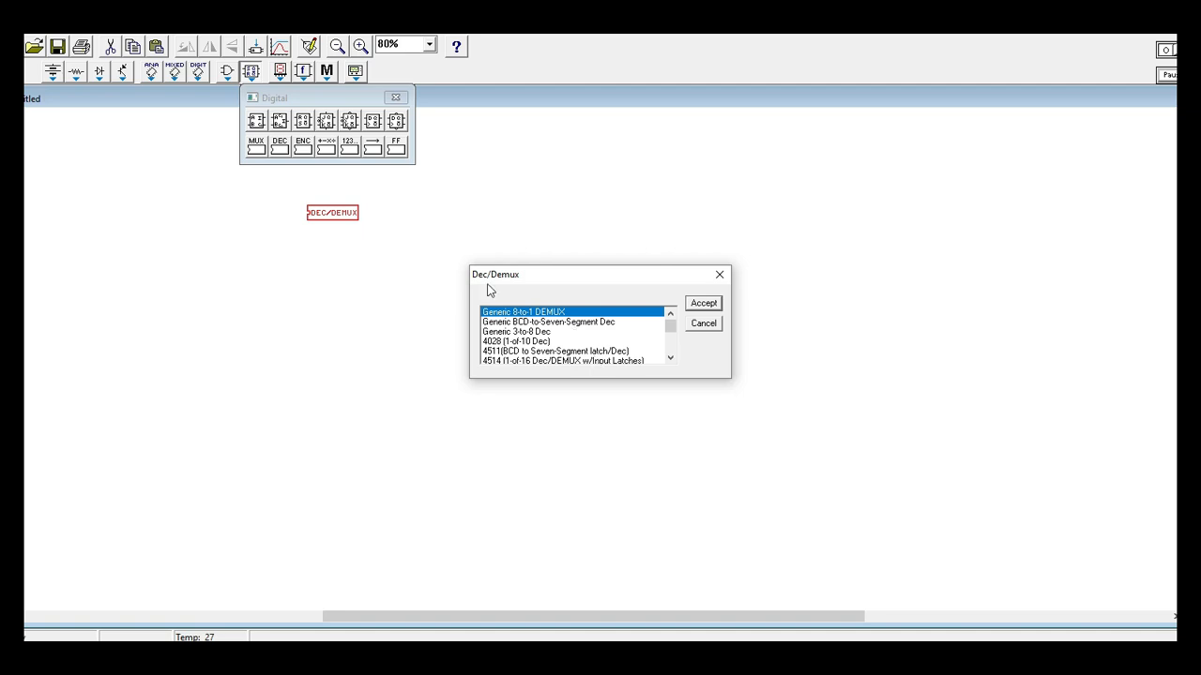
pyautogui.press('Down')
pyautogui.press('Down')
pyautogui.press('Down')
pyautogui.press('Down')
pyautogui.press('Down')
pyautogui.press('Down')
pyautogui.press('Down')
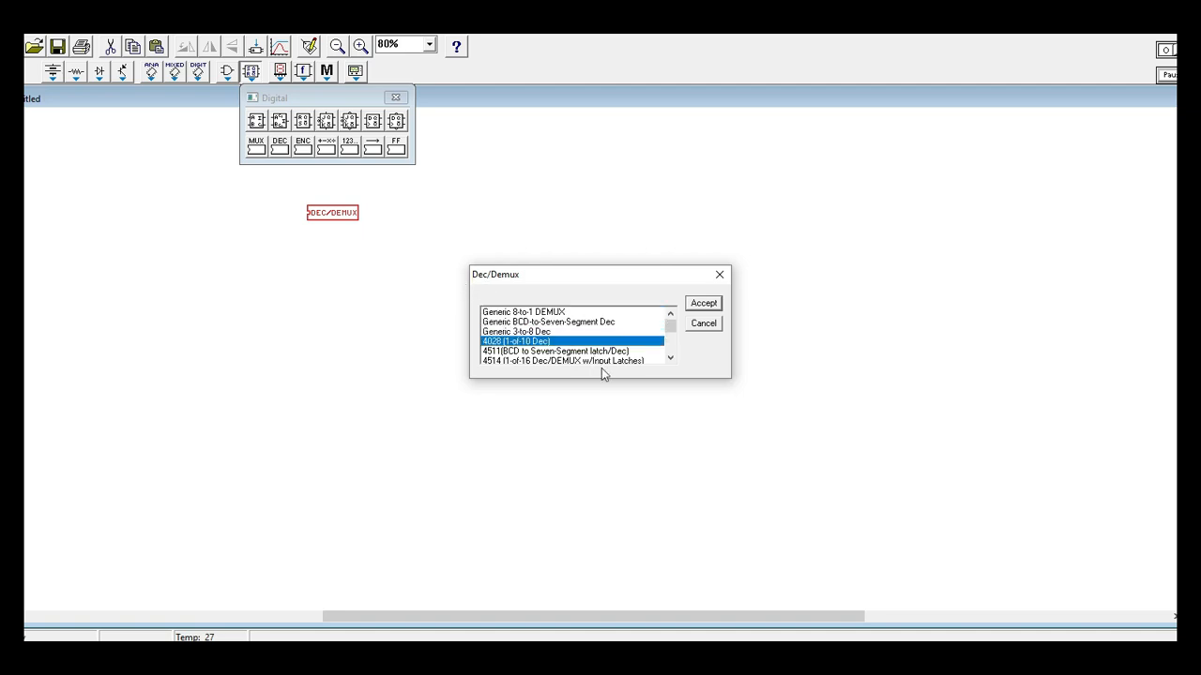
pyautogui.press('Down')
pyautogui.press('Down')
pyautogui.press('Down')
pyautogui.press('Down')
pyautogui.press('Down')
pyautogui.press('Down')
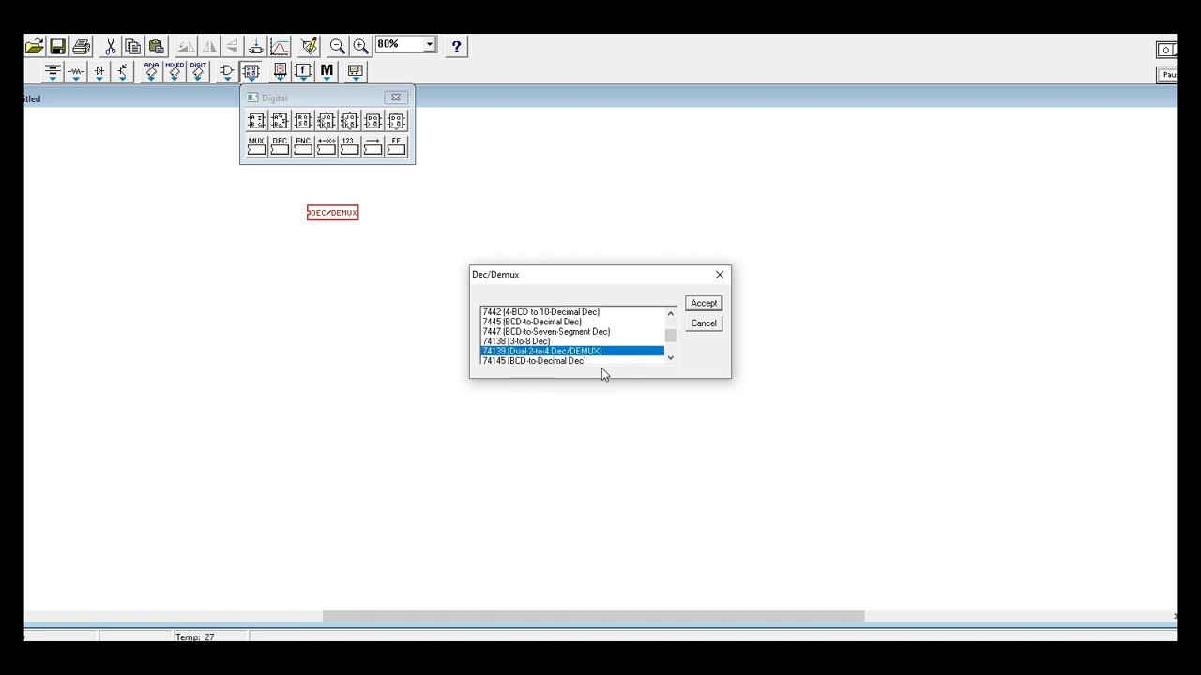
pyautogui.press('Up')
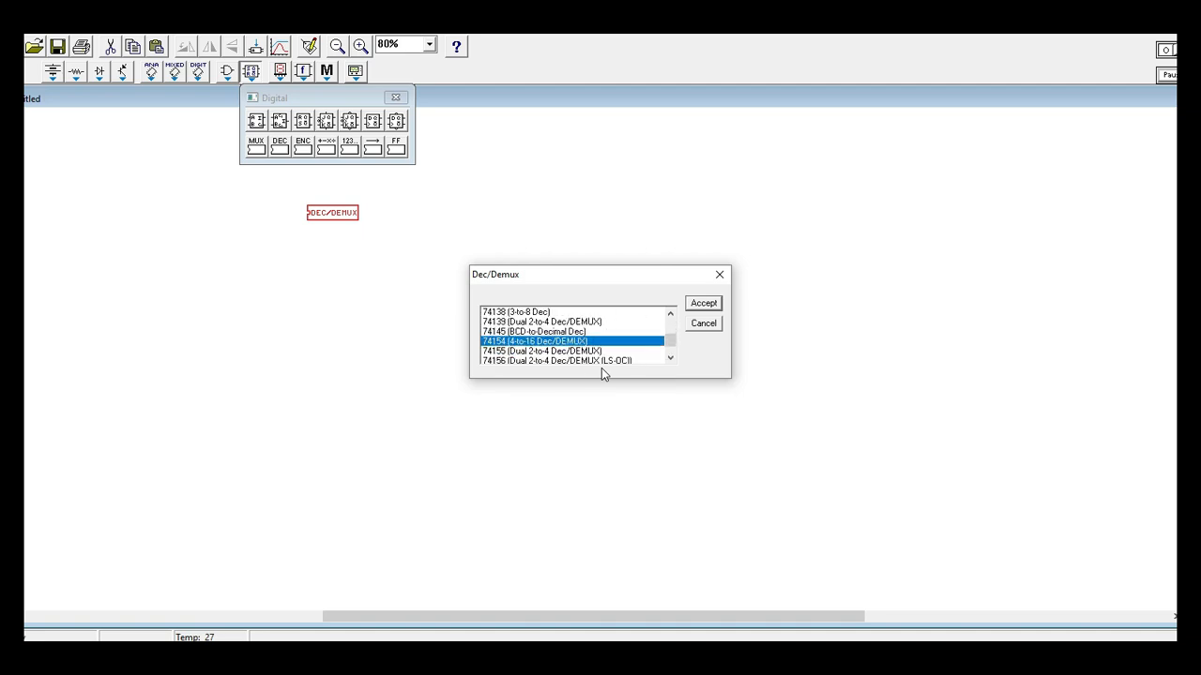
pyautogui.press('Return')
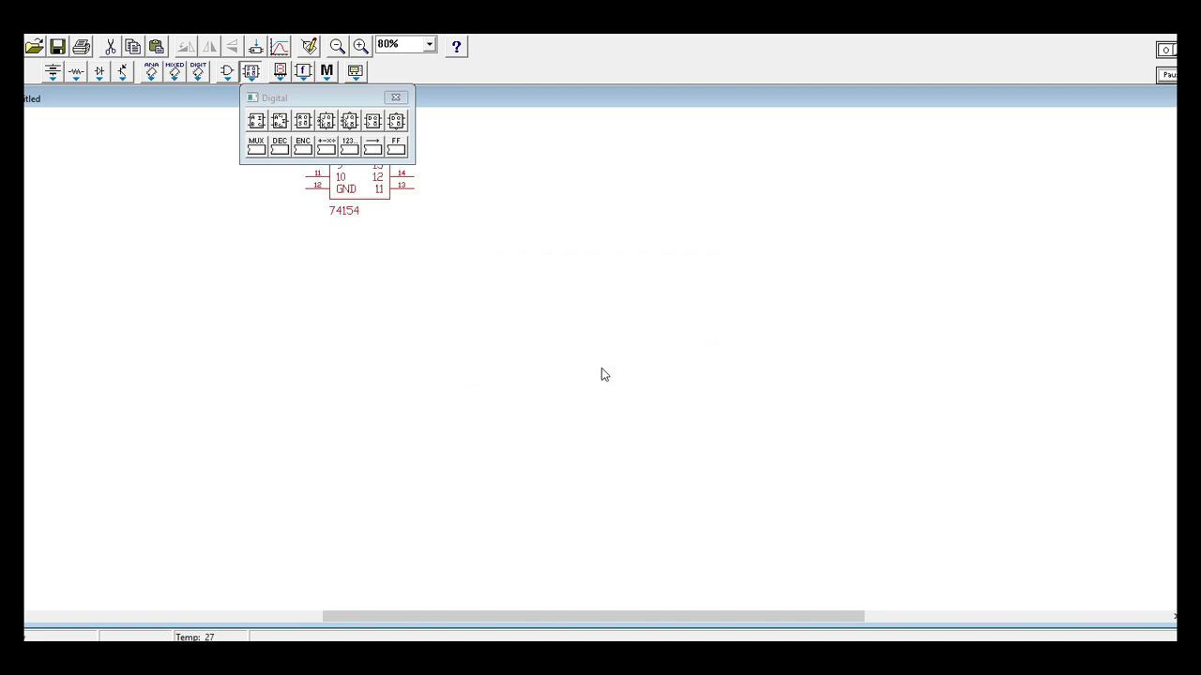
# Close the digital components and move the 74154 decoder down to the open middle area of the circuit.
pyautogui.click(396, 99)
pyautogui.moveTo(384, 193); pyautogui.dragTo(552, 374)
pyautogui.moveTo(261, 150); pyautogui.dragTo(647, 444)
pyautogui.click(408, 363)
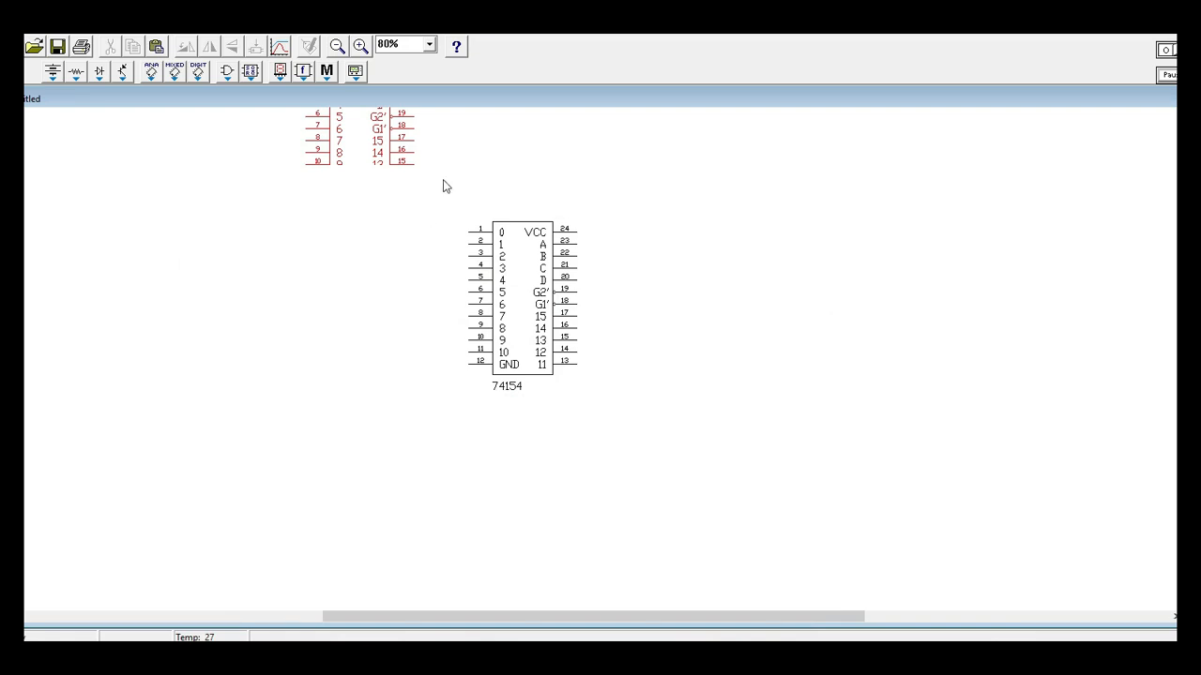
pyautogui.moveTo(442, 178); pyautogui.dragTo(316, 155)
pyautogui.moveTo(515, 268); pyautogui.dragTo(535, 344)
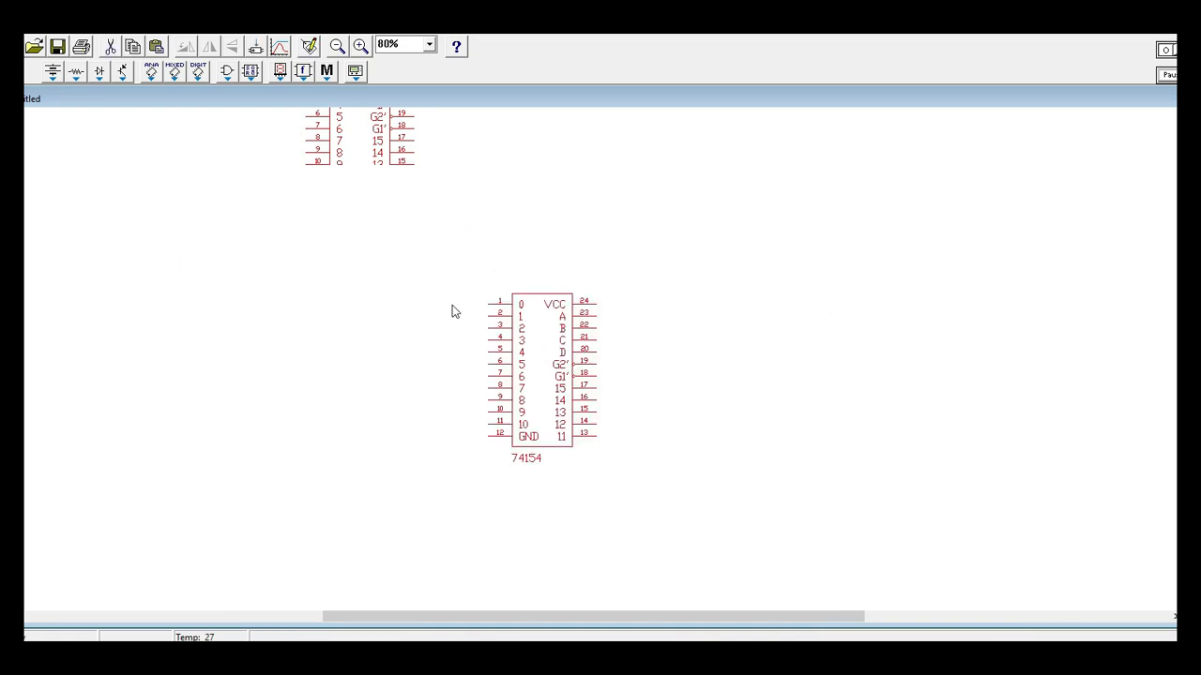
pyautogui.click(402, 258)
pyautogui.moveTo(627, 429); pyautogui.dragTo(653, 490)
pyautogui.click(695, 489)
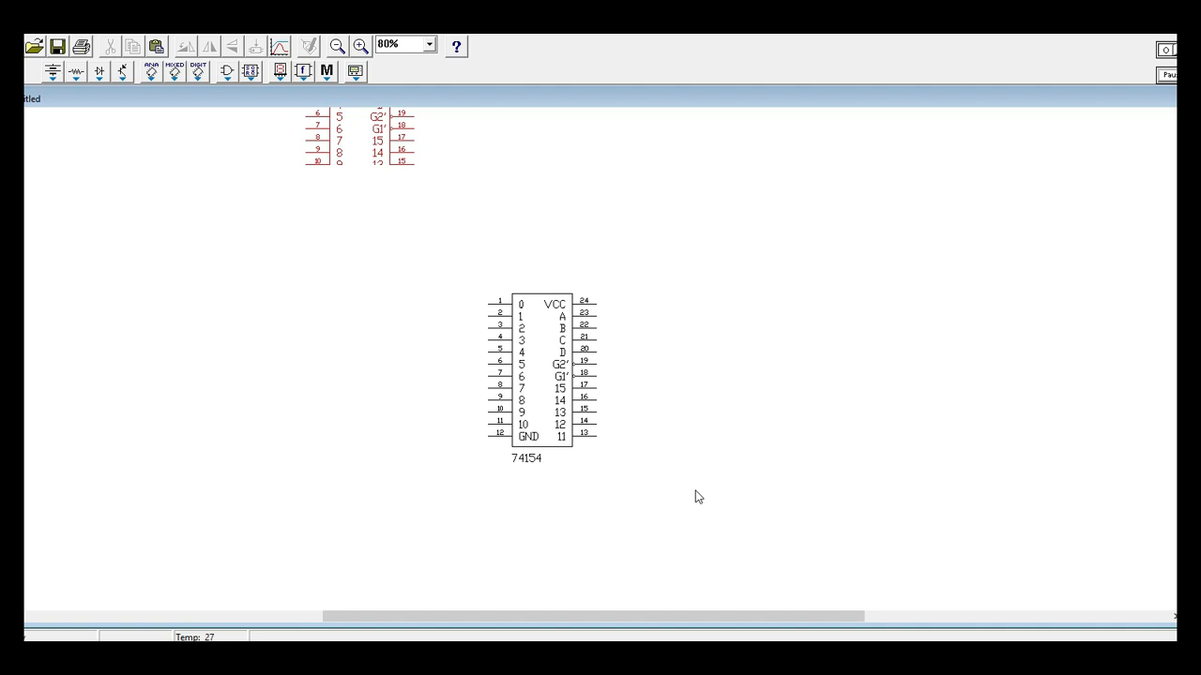
pyautogui.click(650, 356)
pyautogui.moveTo(554, 359); pyautogui.dragTo(545, 310)
pyautogui.click(665, 340)
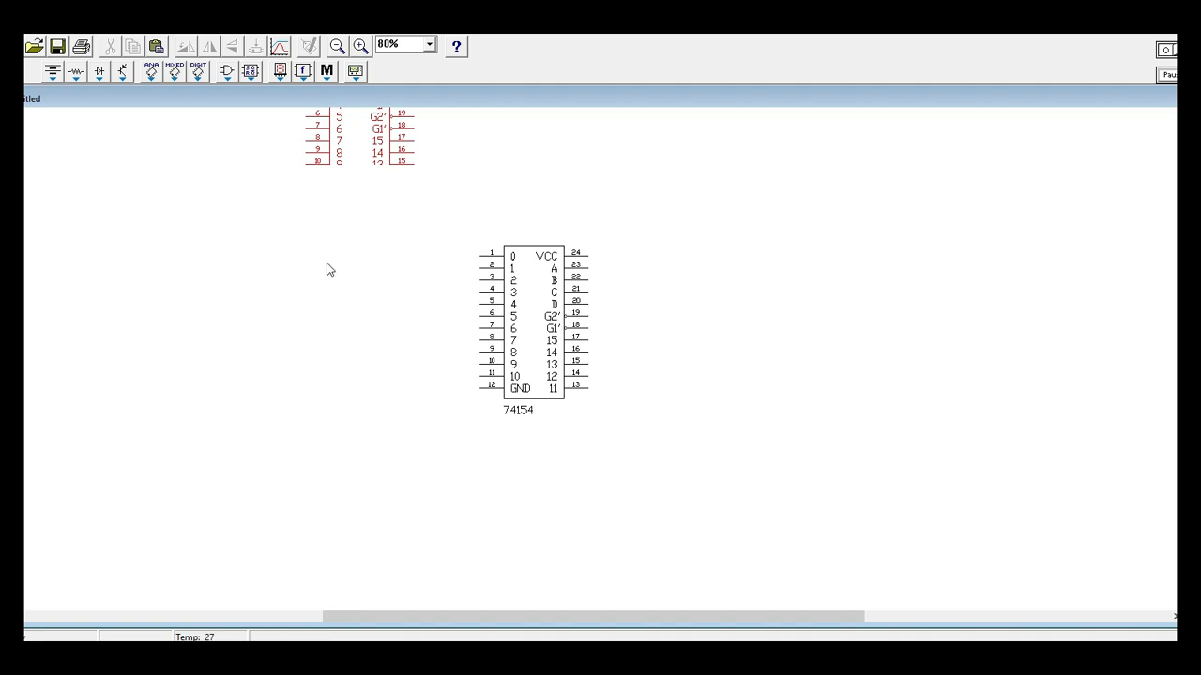
pyautogui.click(227, 72)
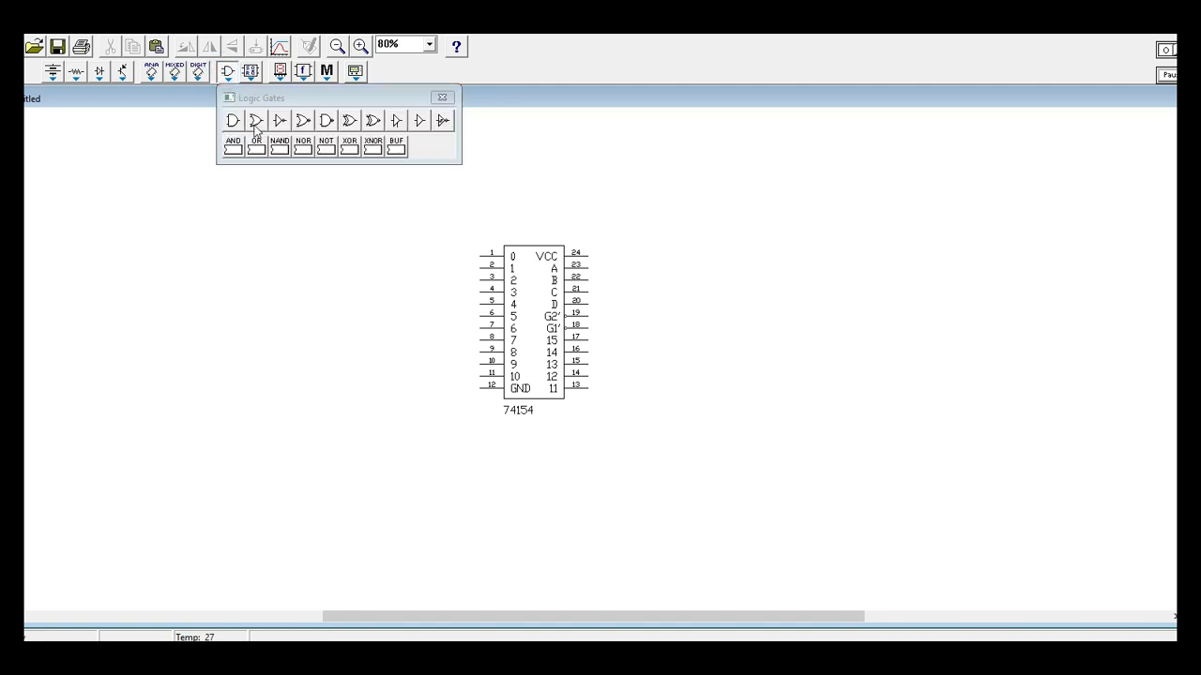
pyautogui.click(327, 126)
pyautogui.moveTo(282, 155); pyautogui.dragTo(287, 234)
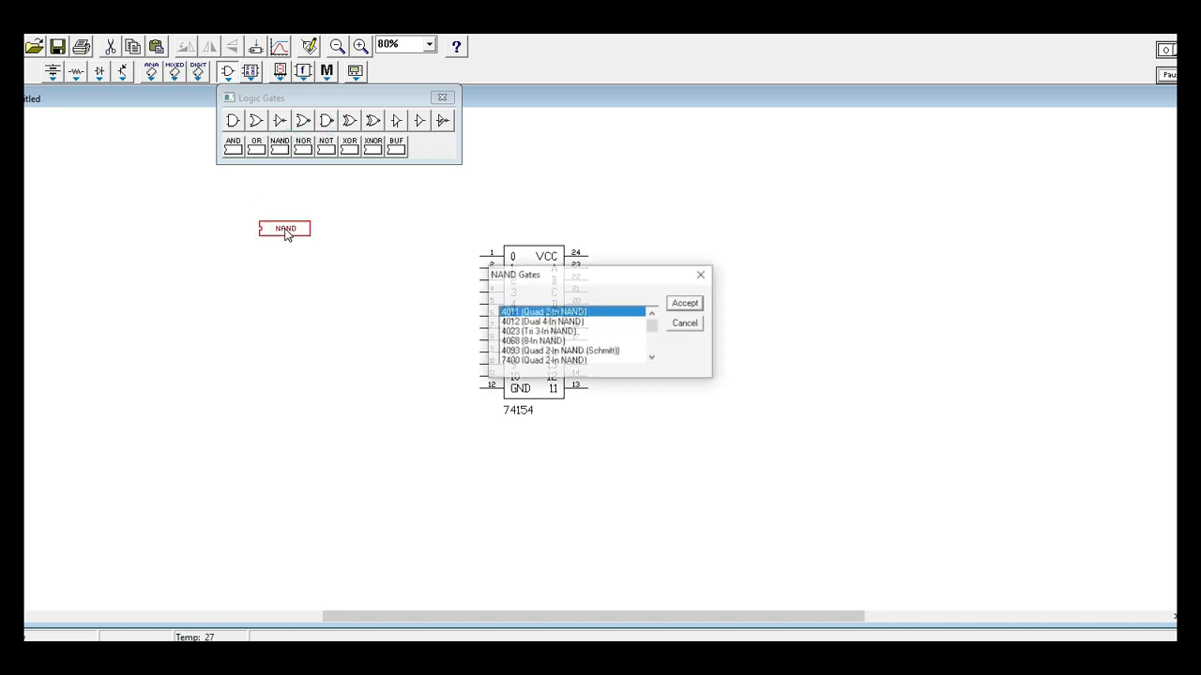
pyautogui.click(291, 235)
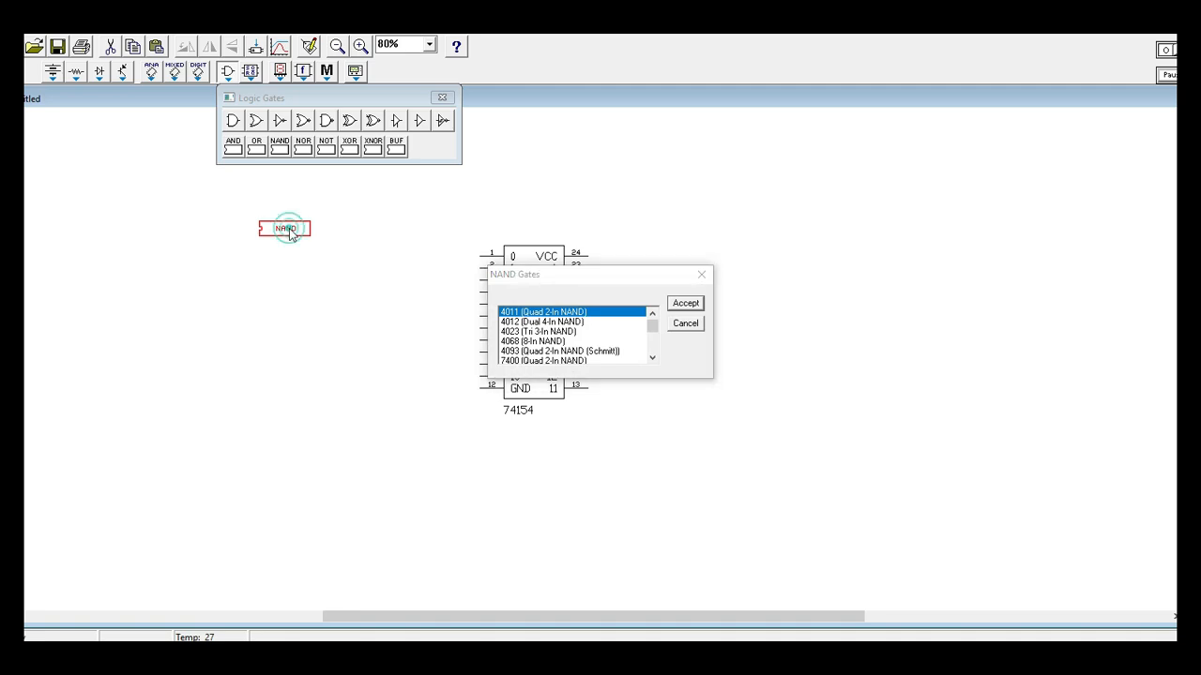
pyautogui.click(702, 274)
# Place a basic two-input NAND gate to the left of the 74154 decoder.
pyautogui.click(326, 122)
pyautogui.click(310, 311)
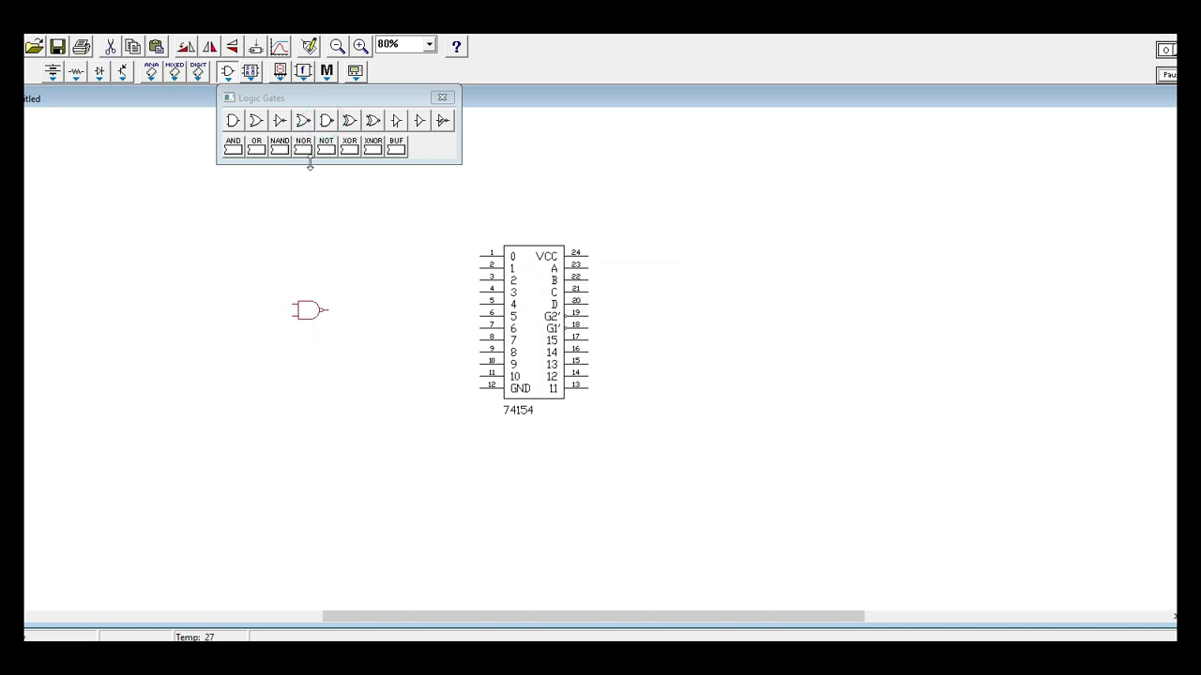
pyautogui.rightClick(314, 320)
pyautogui.click(343, 324)
pyautogui.click(741, 204)
# Move the NAND gate to the right of the 74154 decoder and place a copy of it below the decoder's lower-right corner.
pyautogui.moveTo(314, 319)
pyautogui.mouseDown()
pyautogui.moveTo(729, 399)
pyautogui.moveTo(713, 365)
pyautogui.moveTo(729, 345)
pyautogui.mouseUp()
pyautogui.hotkey('ctrl', 'c')
pyautogui.hotkey('ctrl', 'v')
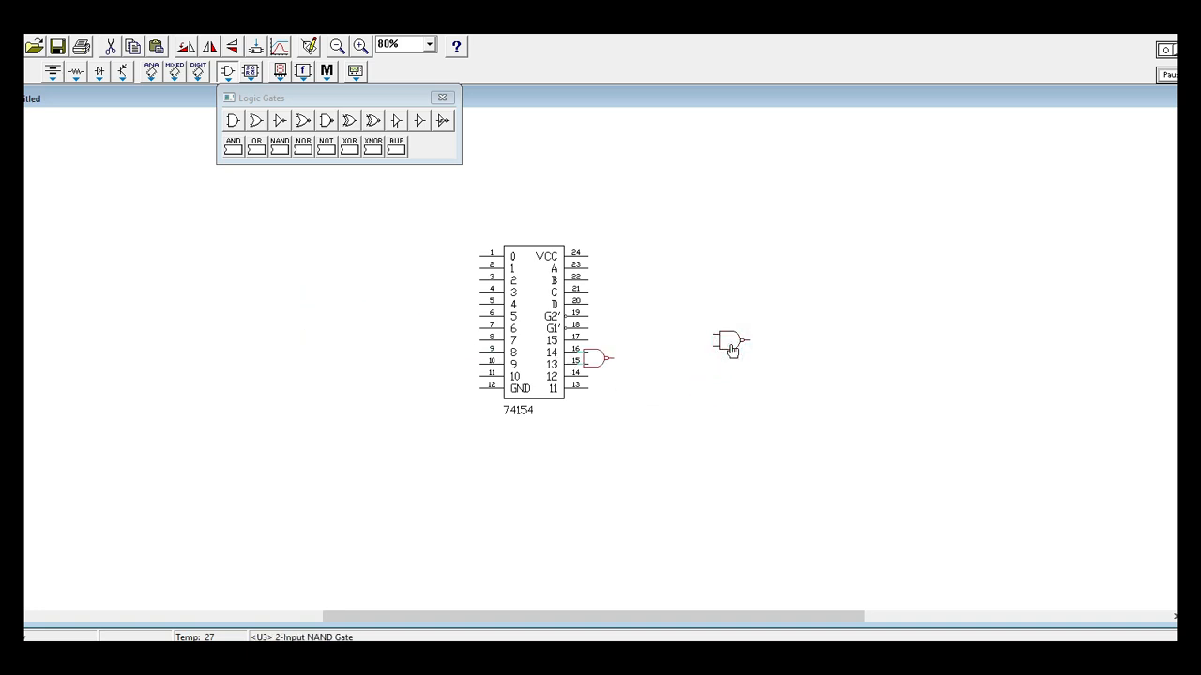
pyautogui.moveTo(595, 361); pyautogui.dragTo(644, 511)
pyautogui.click(442, 97)
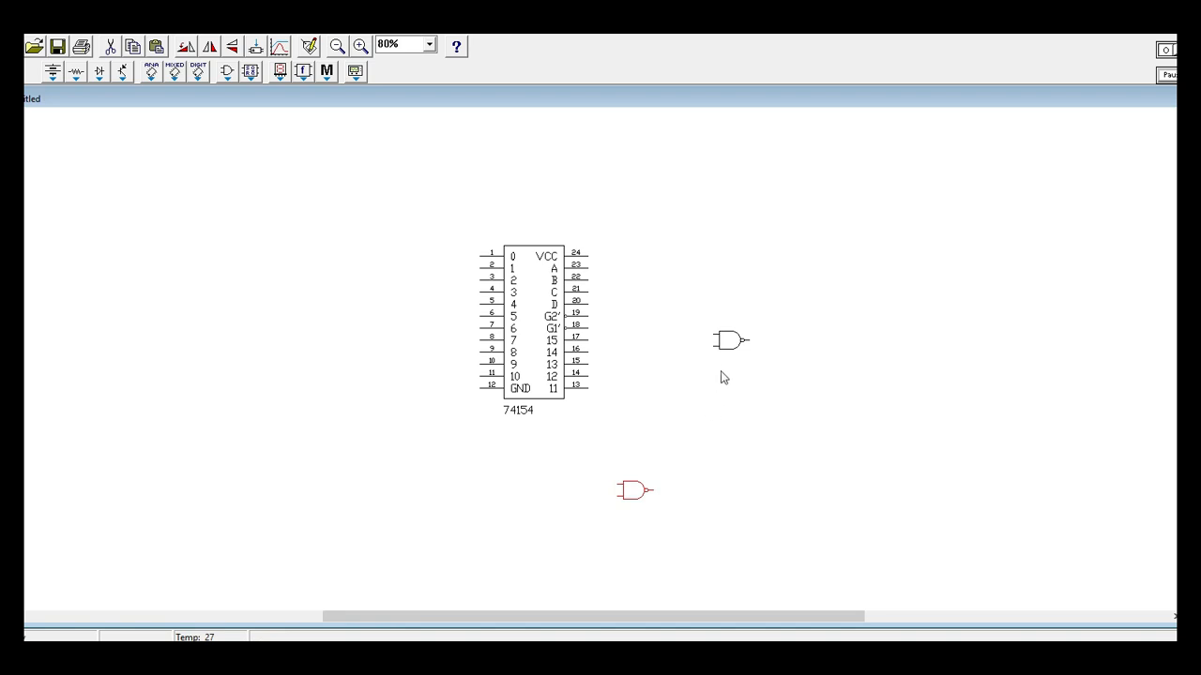
pyautogui.moveTo(731, 343); pyautogui.dragTo(718, 349)
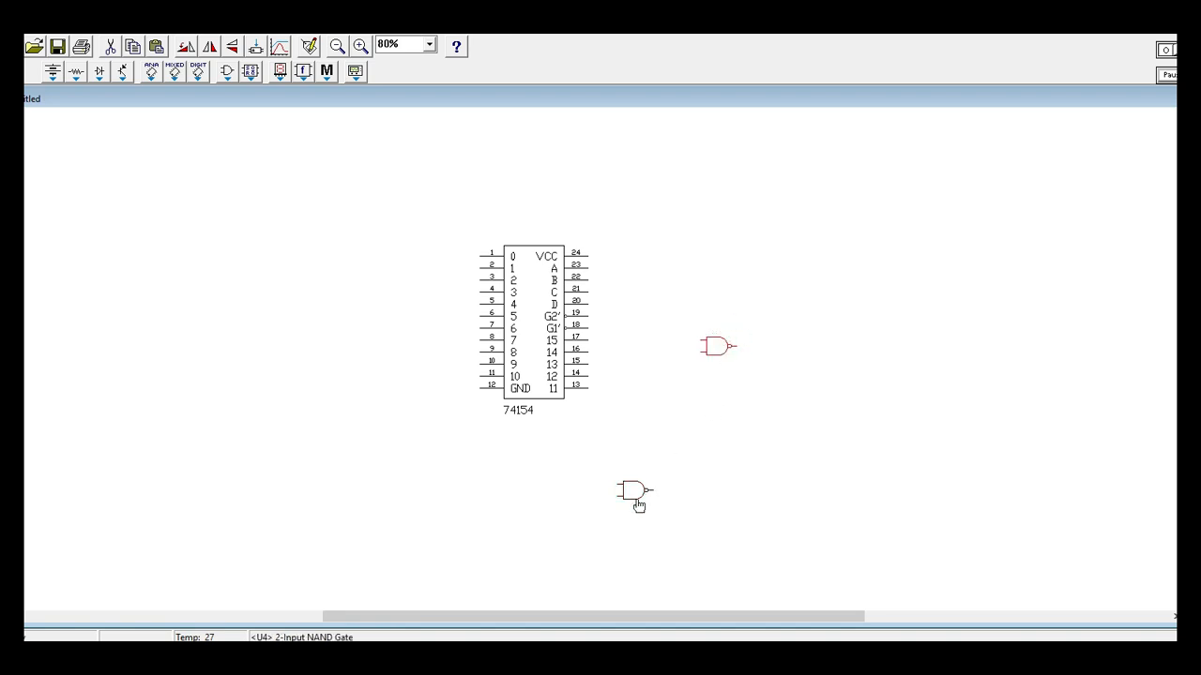
pyautogui.moveTo(632, 493); pyautogui.dragTo(633, 470)
pyautogui.click(553, 494)
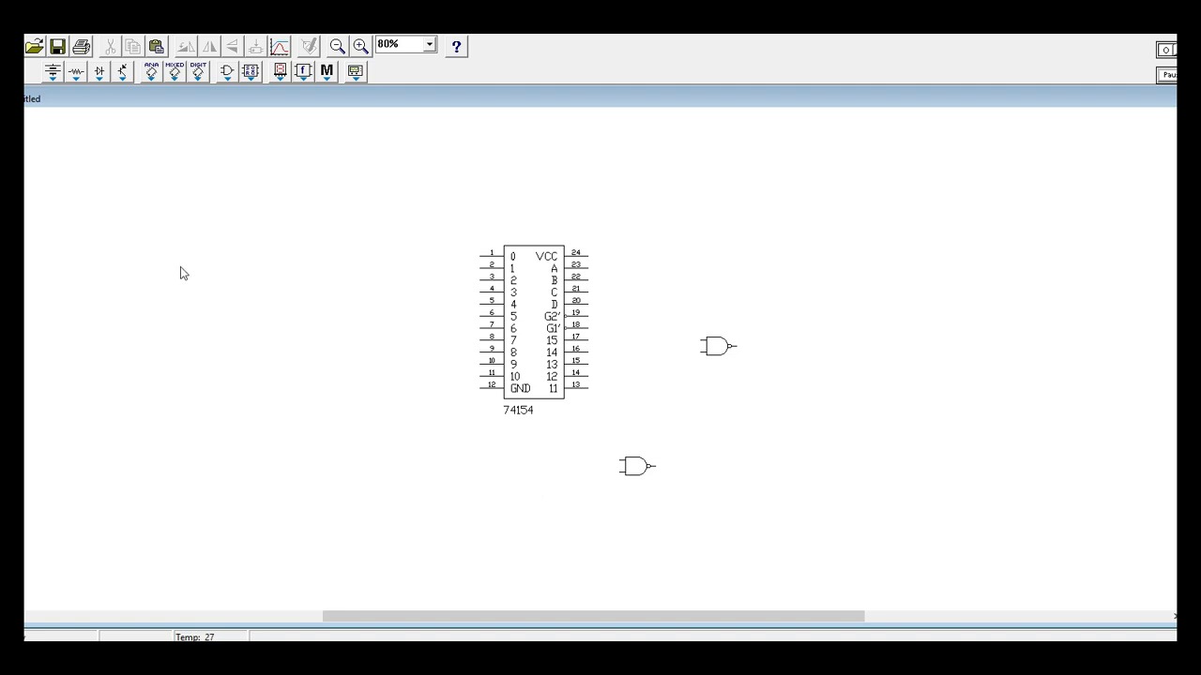
# Place a ground symbol to the lower left of the 74154 decoder.
pyautogui.click(152, 79)
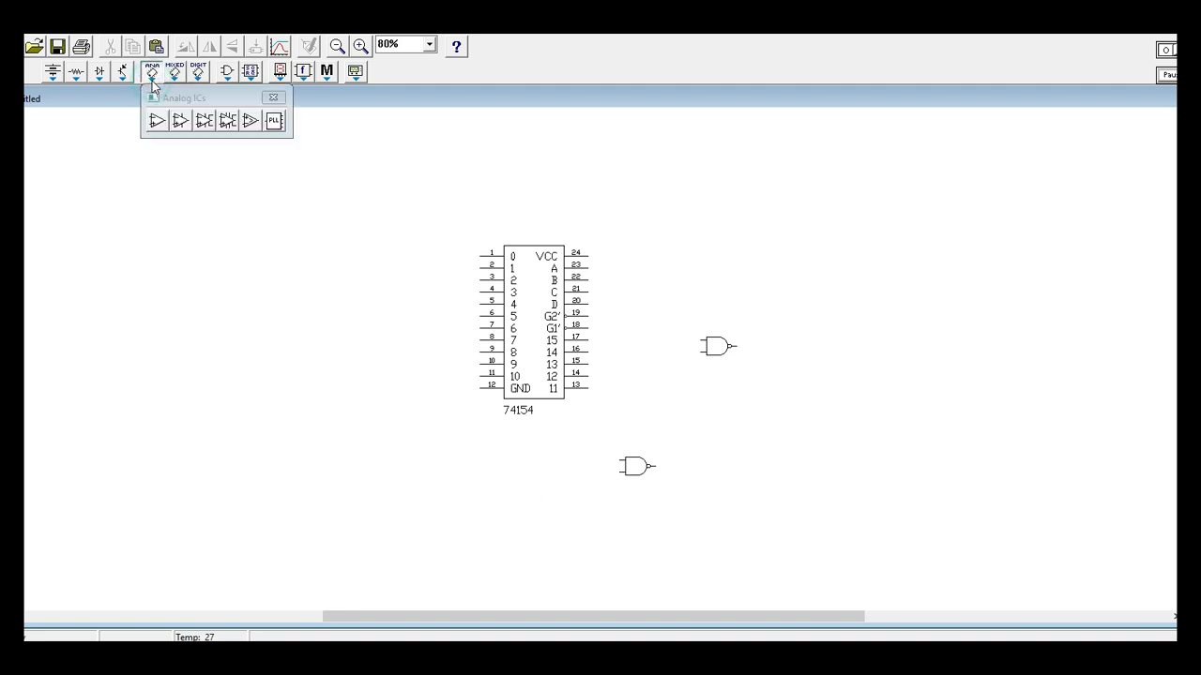
pyautogui.click(126, 73)
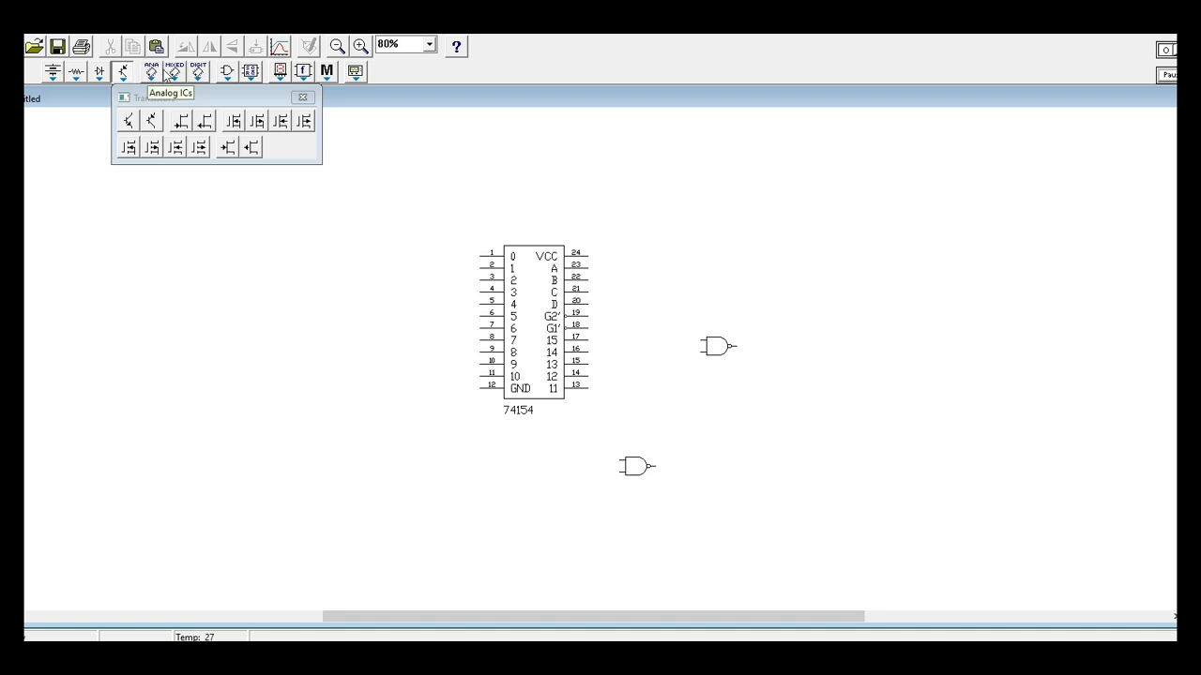
pyautogui.click(174, 74)
pyautogui.click(75, 75)
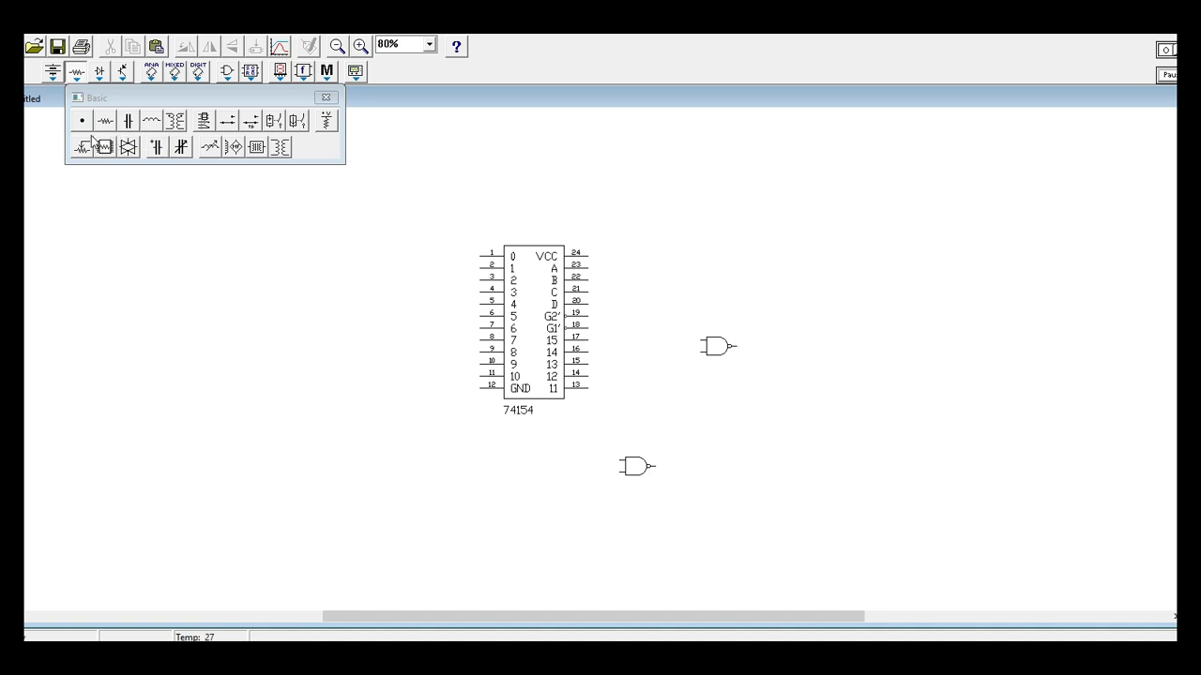
pyautogui.click(56, 75)
pyautogui.moveTo(58, 120); pyautogui.dragTo(391, 456)
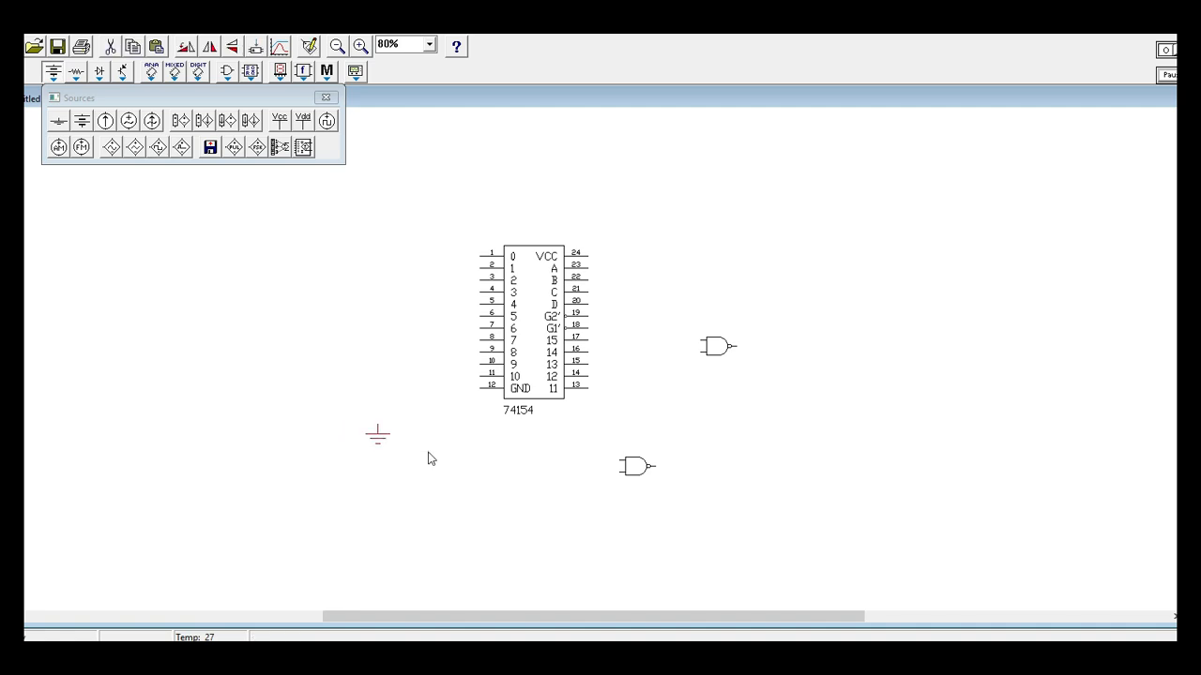
pyautogui.click(455, 487)
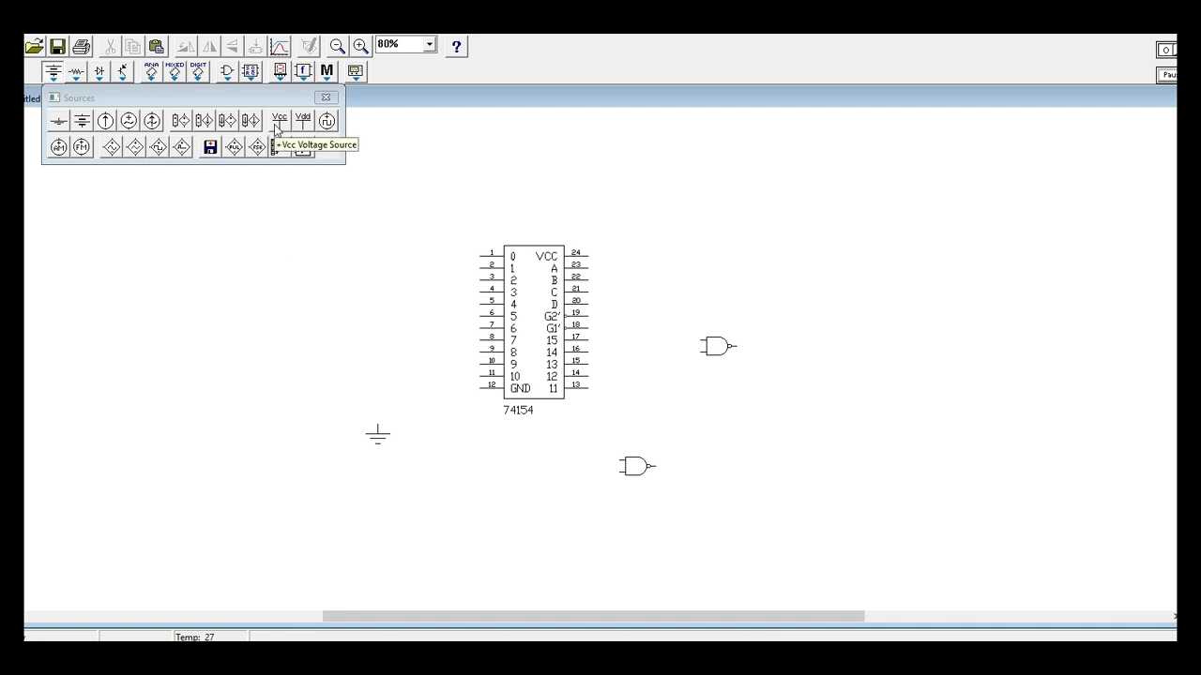
# Place a +Vcc voltage source above and to the right of the decoder, then close the sources.
pyautogui.moveTo(277, 129); pyautogui.dragTo(627, 221)
pyautogui.click(582, 195)
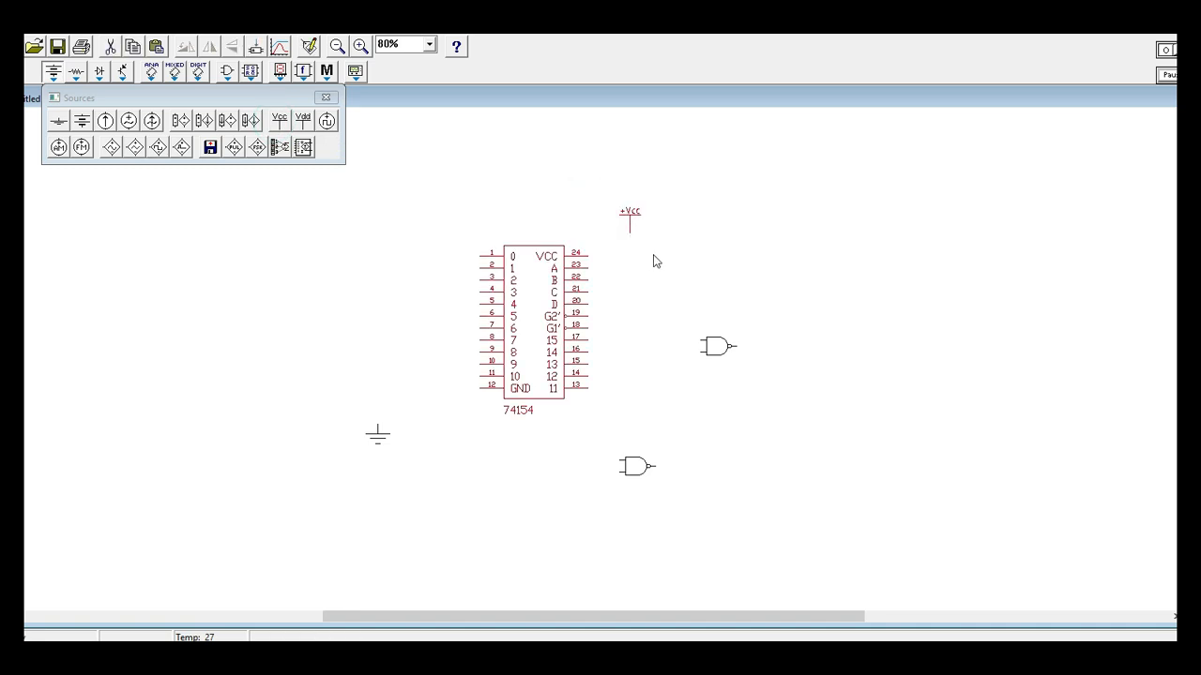
pyautogui.click(325, 97)
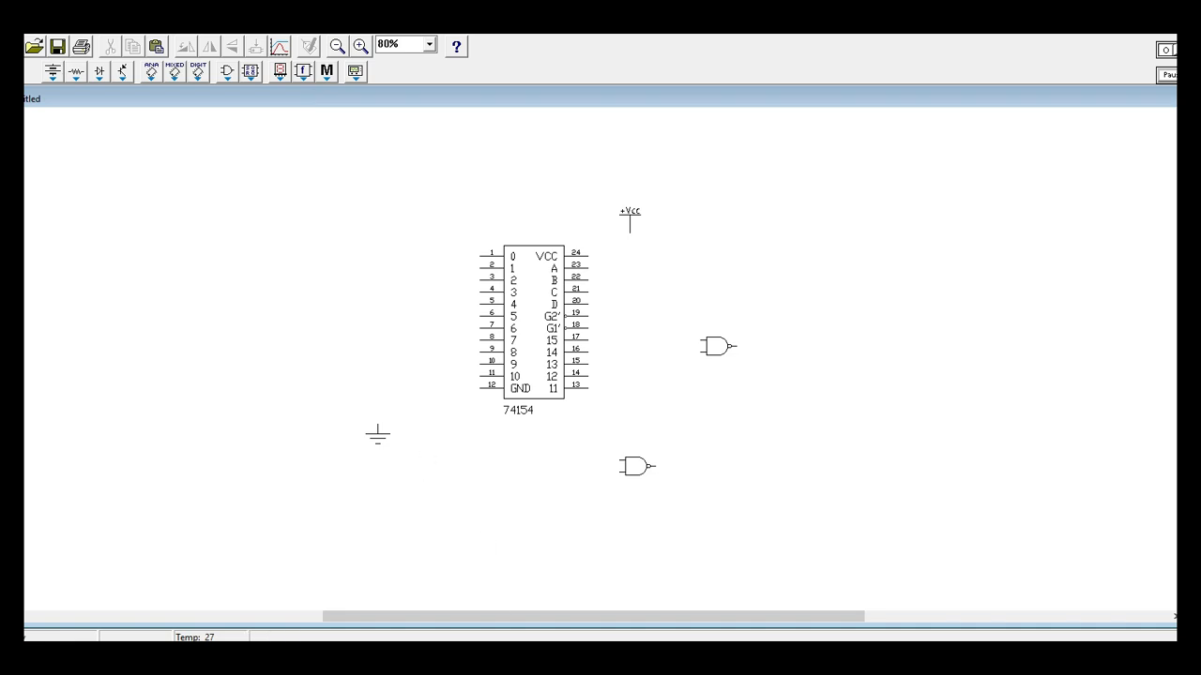
# Switch to the assignment PDF and erase the blue pen marks from the question text and function equations.
pyautogui.hotkey('alt', 'Tab')
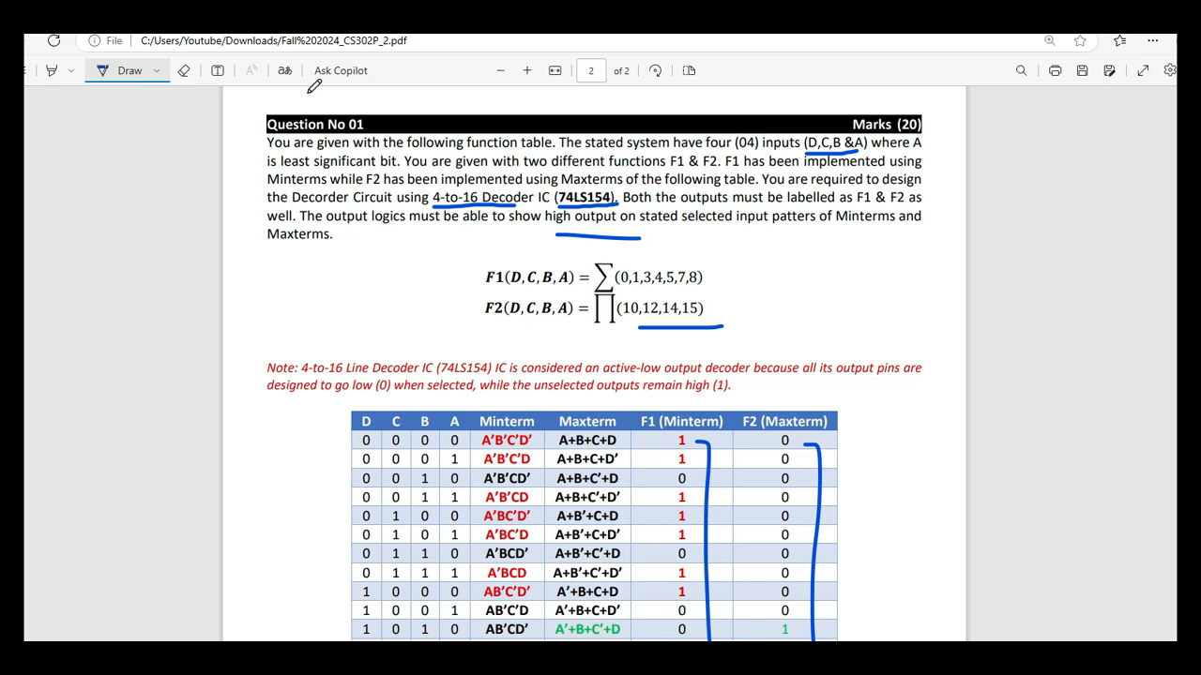
pyautogui.click(184, 70)
pyautogui.moveTo(586, 209)
pyautogui.mouseDown()
pyautogui.moveTo(547, 205)
pyautogui.moveTo(581, 264)
pyautogui.moveTo(683, 307)
pyautogui.moveTo(794, 214)
pyautogui.moveTo(819, 150)
pyautogui.mouseUp()
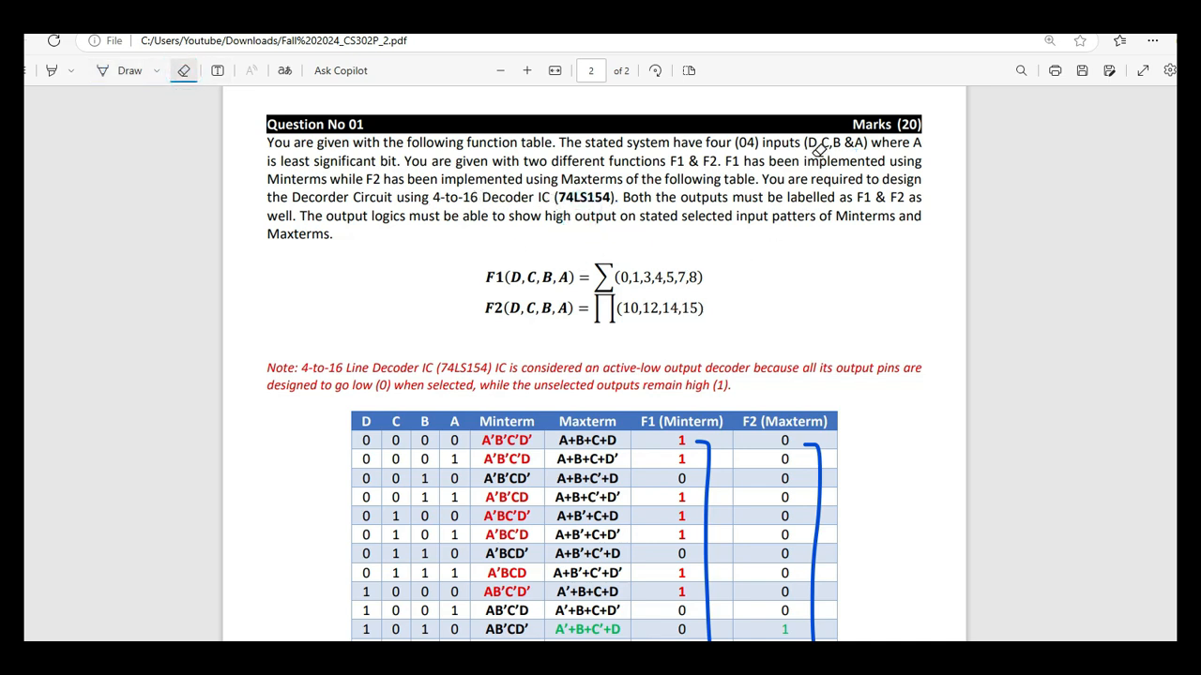
# Underline F1 with the pen, write "= 7" beside its minterm list and write "= 4" beneath F2.
pyautogui.click(128, 75)
pyautogui.moveTo(485, 289); pyautogui.dragTo(503, 289)
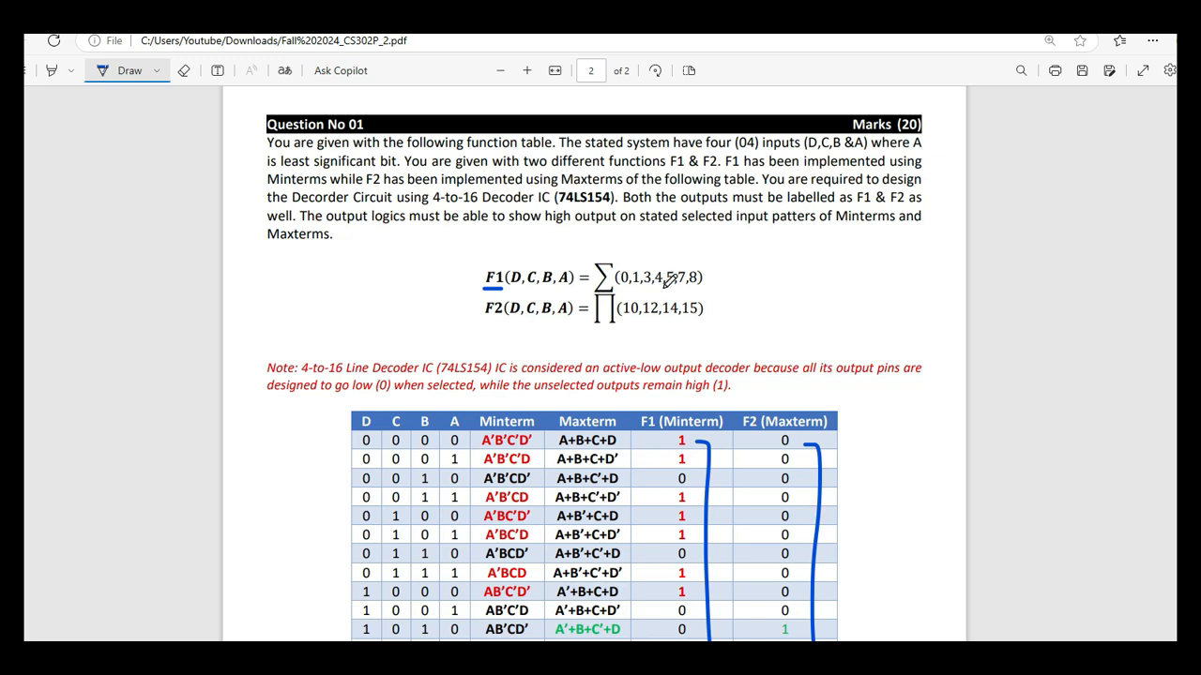
pyautogui.moveTo(713, 275)
pyautogui.mouseDown()
pyautogui.moveTo(730, 274)
pyautogui.moveTo(750, 310)
pyautogui.moveTo(769, 287)
pyautogui.mouseUp()
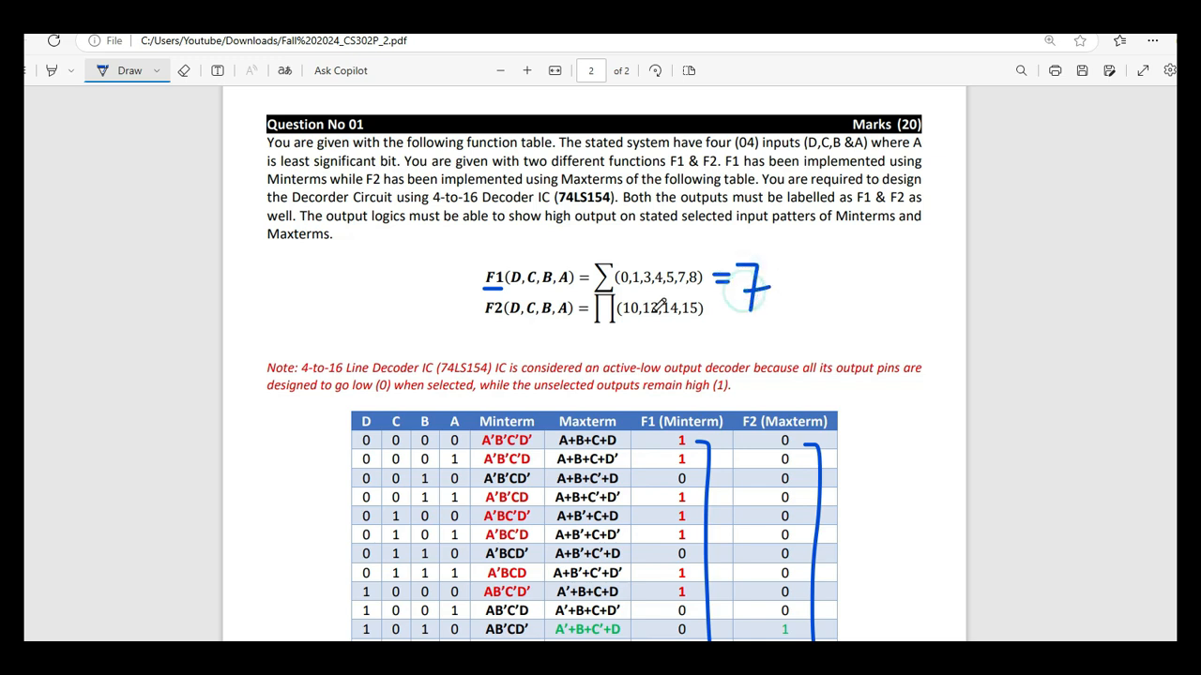
pyautogui.moveTo(513, 327)
pyautogui.mouseDown()
pyautogui.moveTo(554, 334)
pyautogui.moveTo(552, 347)
pyautogui.mouseUp()
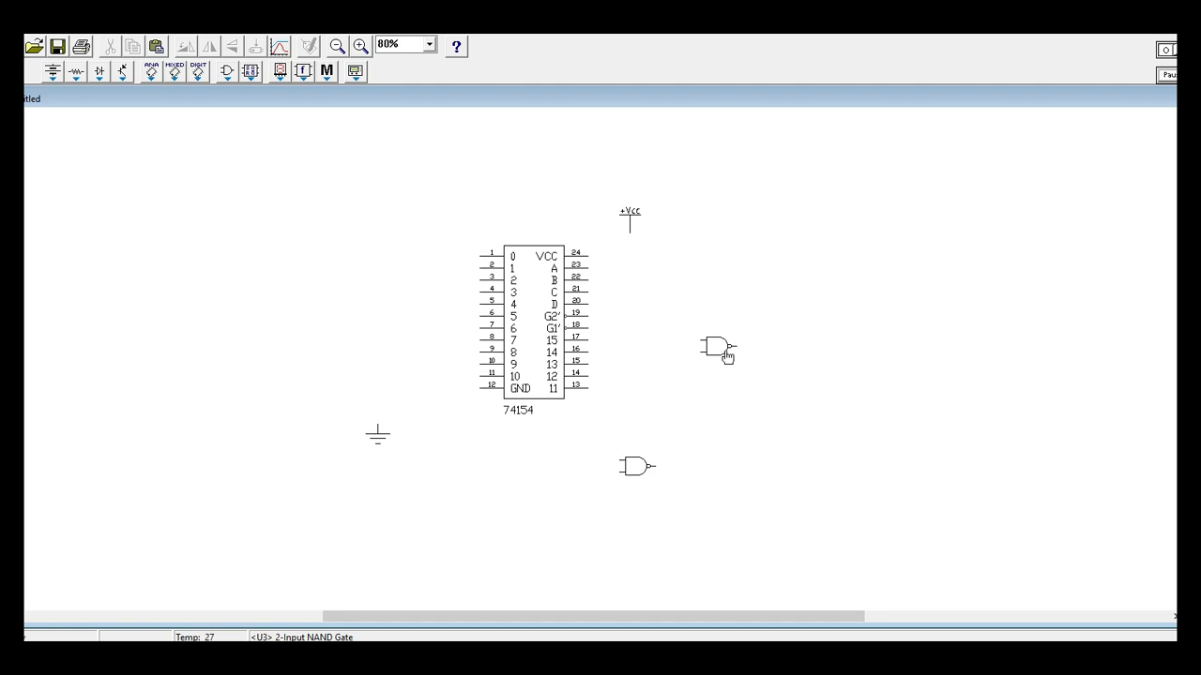
# Set the number of inputs of the upper NAND gate, right of the decoder, to 4.
pyautogui.rightClick(727, 354)
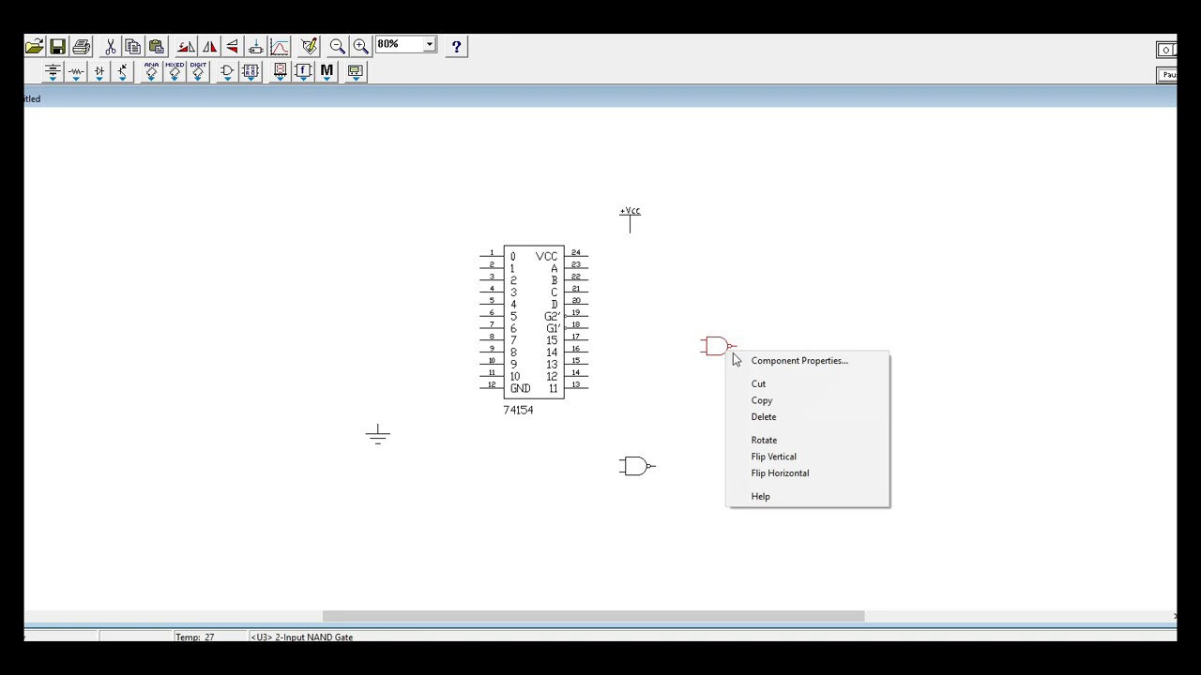
pyautogui.click(741, 362)
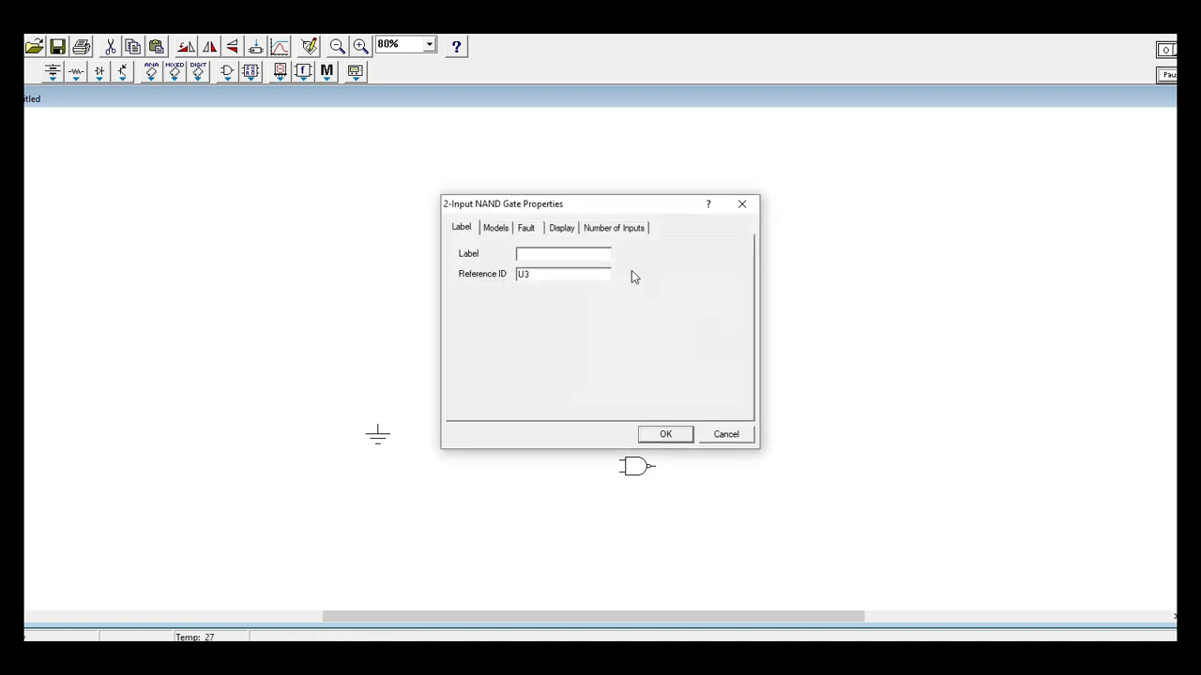
pyautogui.click(596, 233)
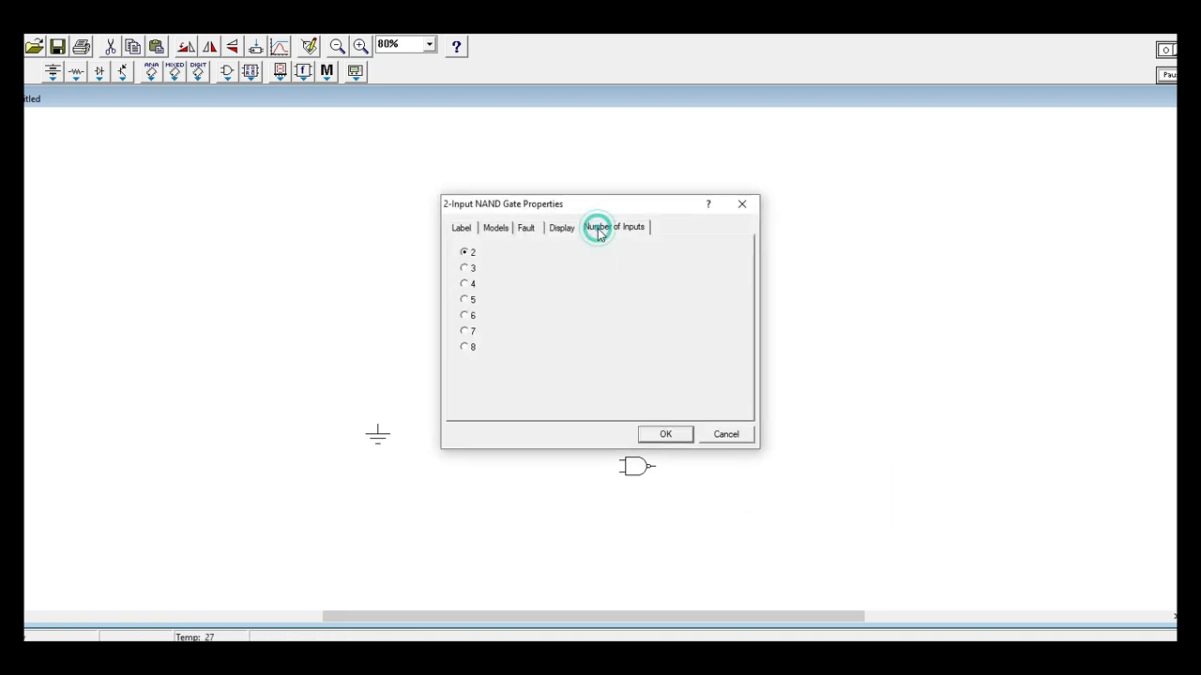
pyautogui.click(464, 284)
pyautogui.click(665, 434)
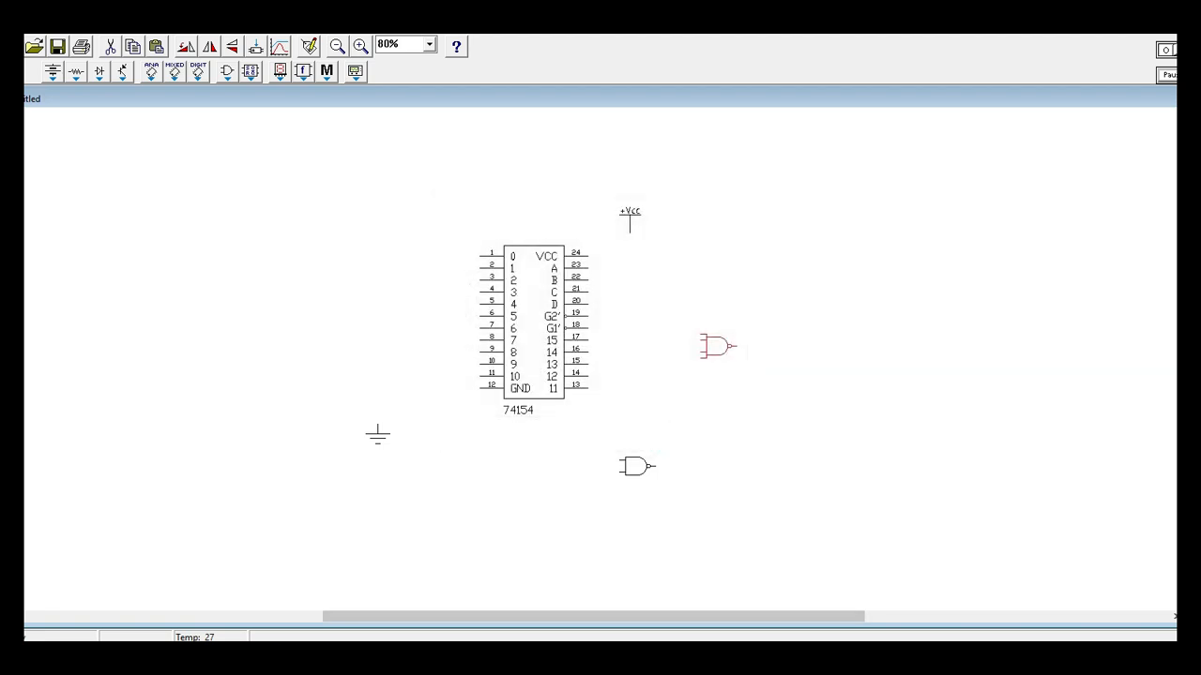
# Switch to the assignment PDF and circle the handwritten "= 4" and "= 7" counts with the pen.
pyautogui.hotkey('alt', 'Tab')
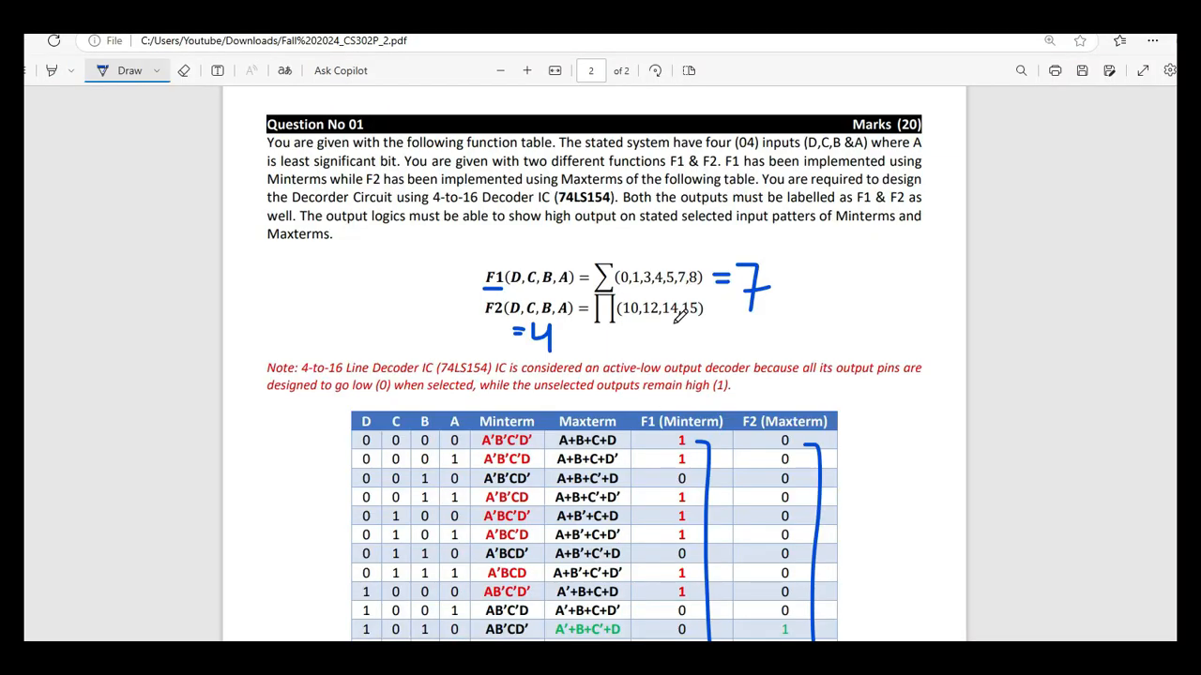
pyautogui.moveTo(569, 315)
pyautogui.mouseDown()
pyautogui.moveTo(519, 317)
pyautogui.moveTo(571, 367)
pyautogui.moveTo(580, 308)
pyautogui.moveTo(563, 306)
pyautogui.mouseUp()
pyautogui.moveTo(777, 248)
pyautogui.mouseDown()
pyautogui.moveTo(715, 319)
pyautogui.moveTo(790, 246)
pyautogui.mouseUp()
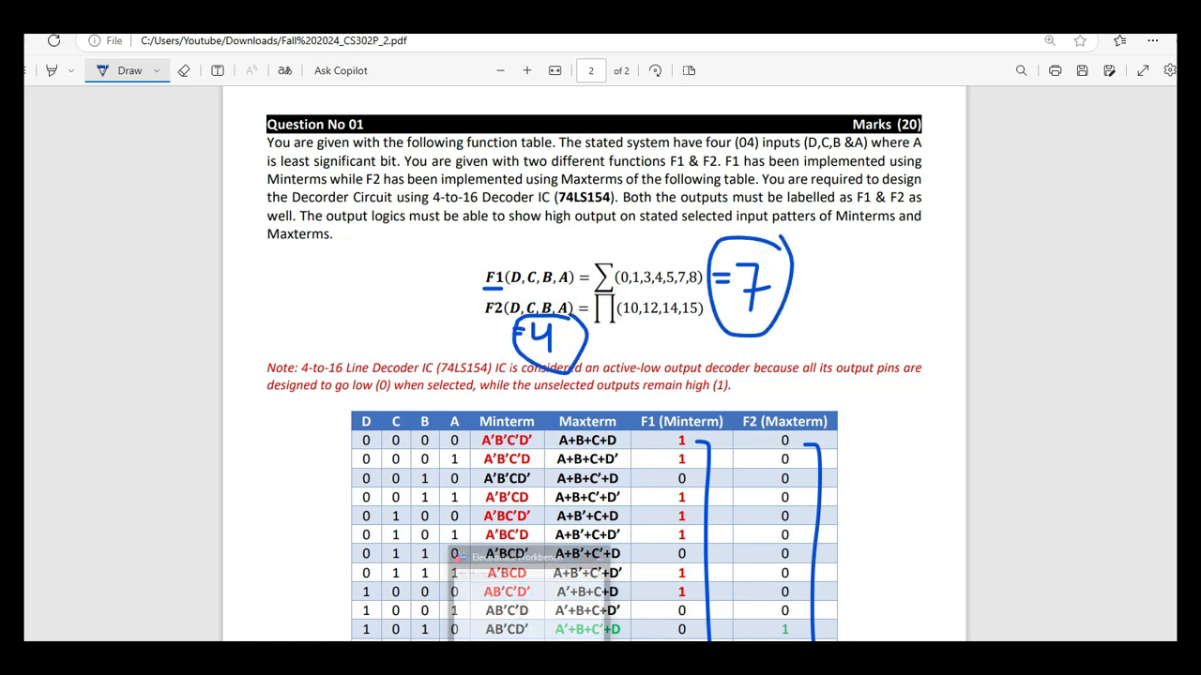
# Switch back to Electronics Workbench and set the lower NAND gate's number of inputs to 7.
pyautogui.click(532, 654)
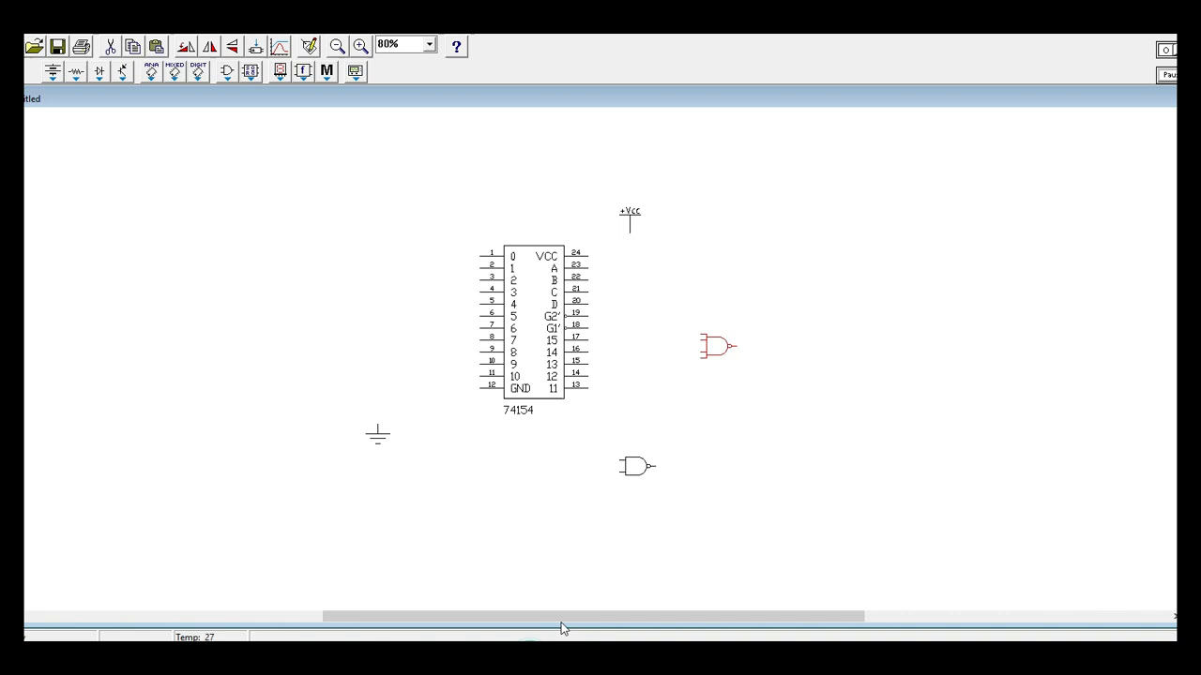
pyautogui.rightClick(640, 479)
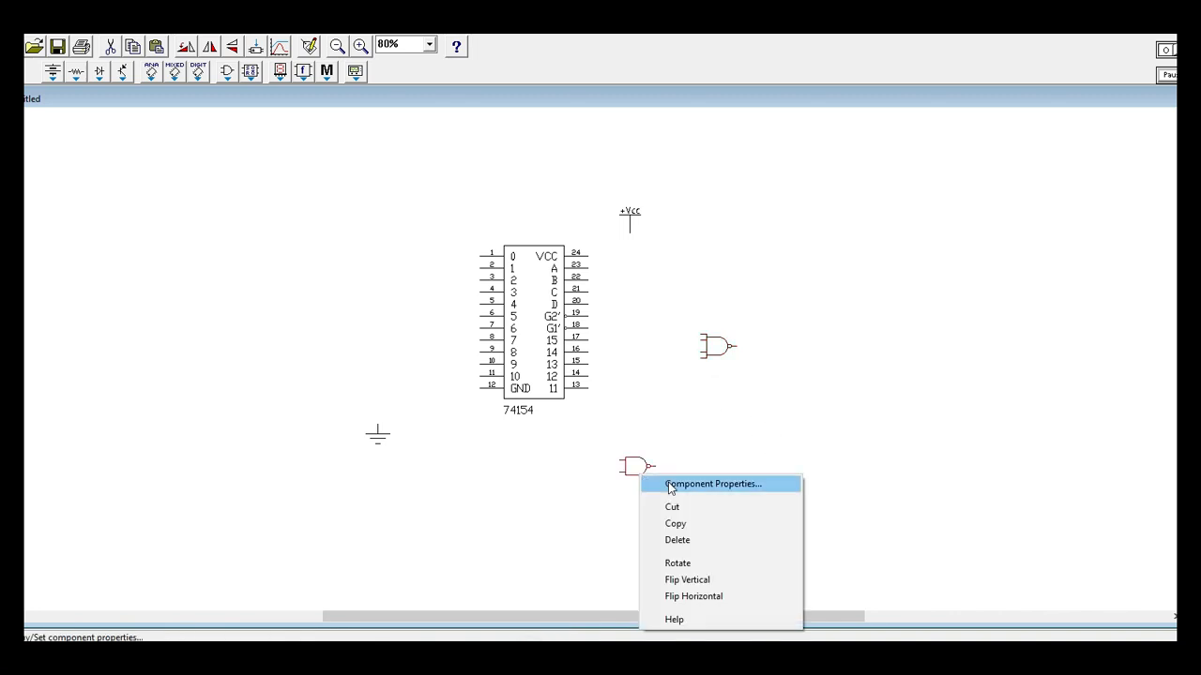
pyautogui.click(668, 484)
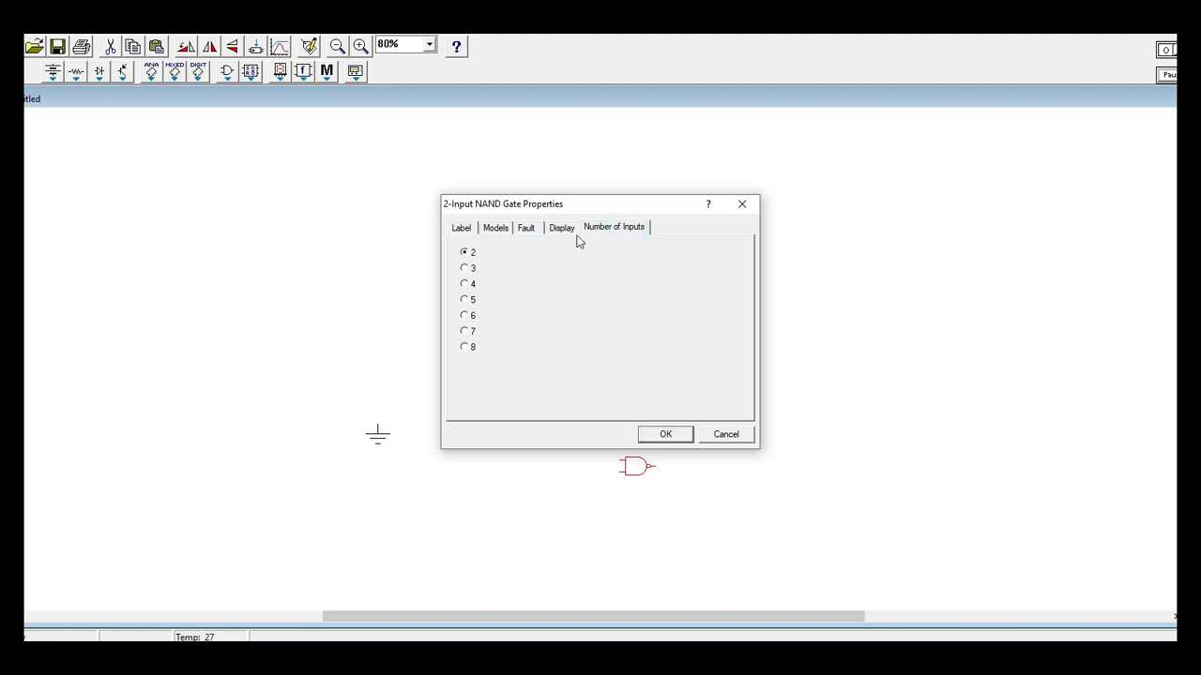
pyautogui.click(468, 330)
pyautogui.click(660, 435)
pyautogui.click(714, 433)
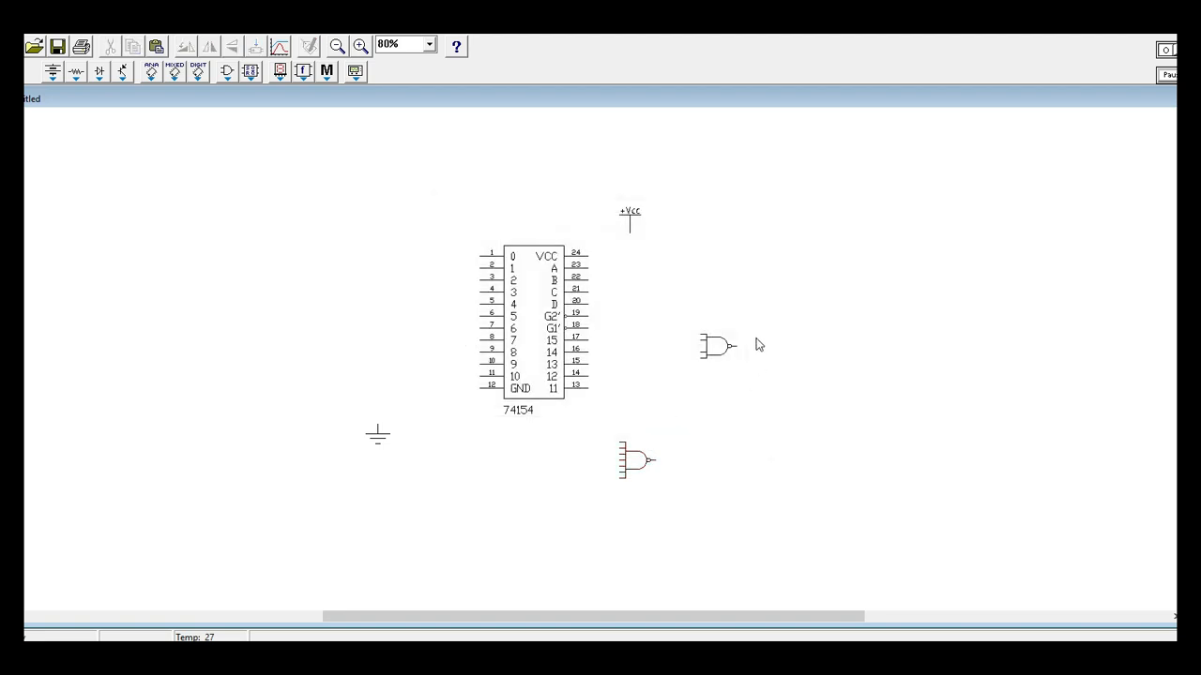
# Place one connector to the right of the upper NAND gate and another to the right of the lower one.
pyautogui.click(51, 83)
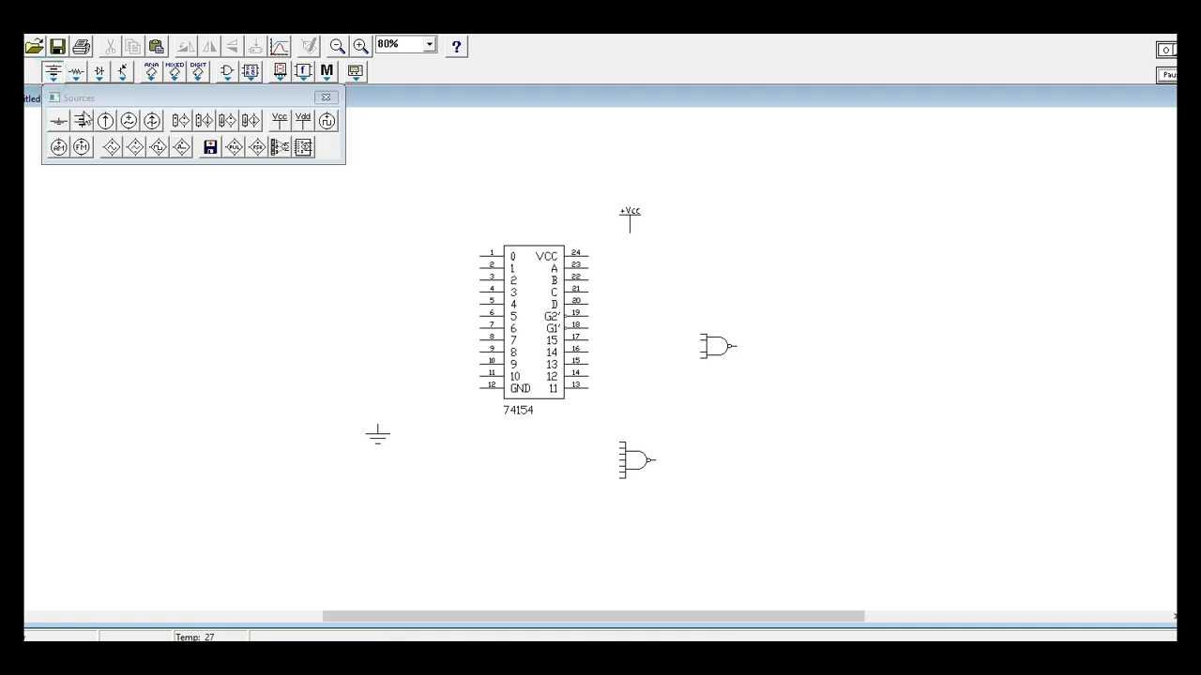
pyautogui.click(77, 73)
pyautogui.moveTo(81, 120); pyautogui.dragTo(192, 321)
pyautogui.click(327, 97)
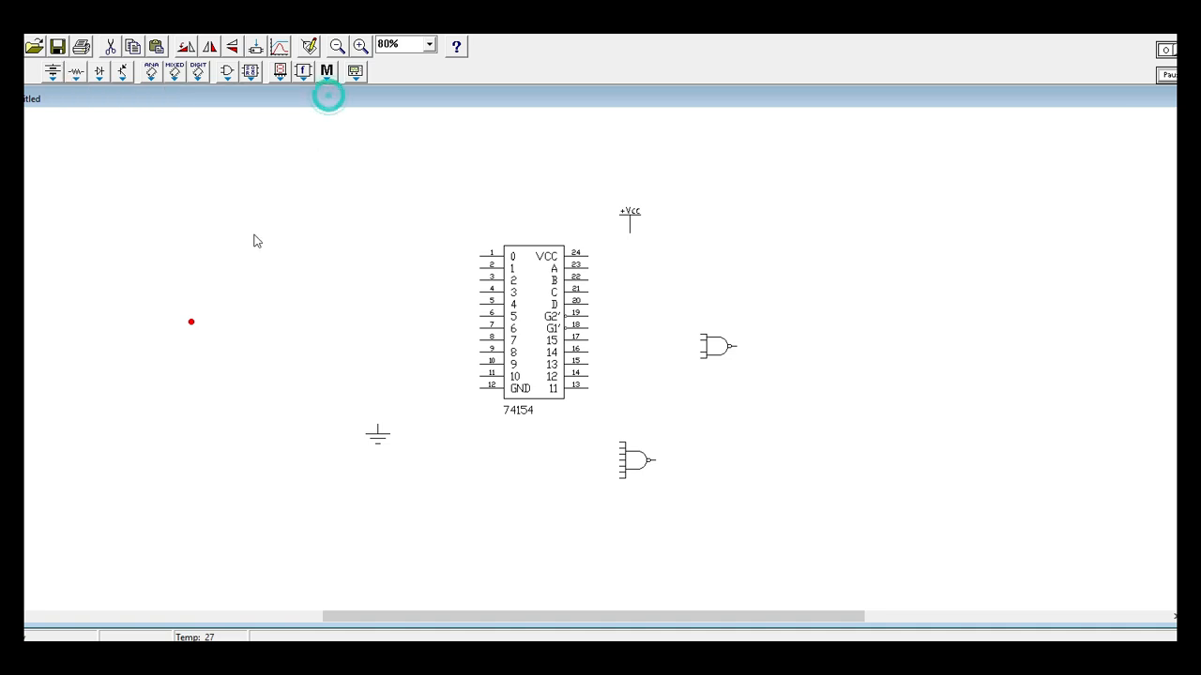
pyautogui.click(133, 311)
pyautogui.moveTo(193, 327); pyautogui.dragTo(776, 352)
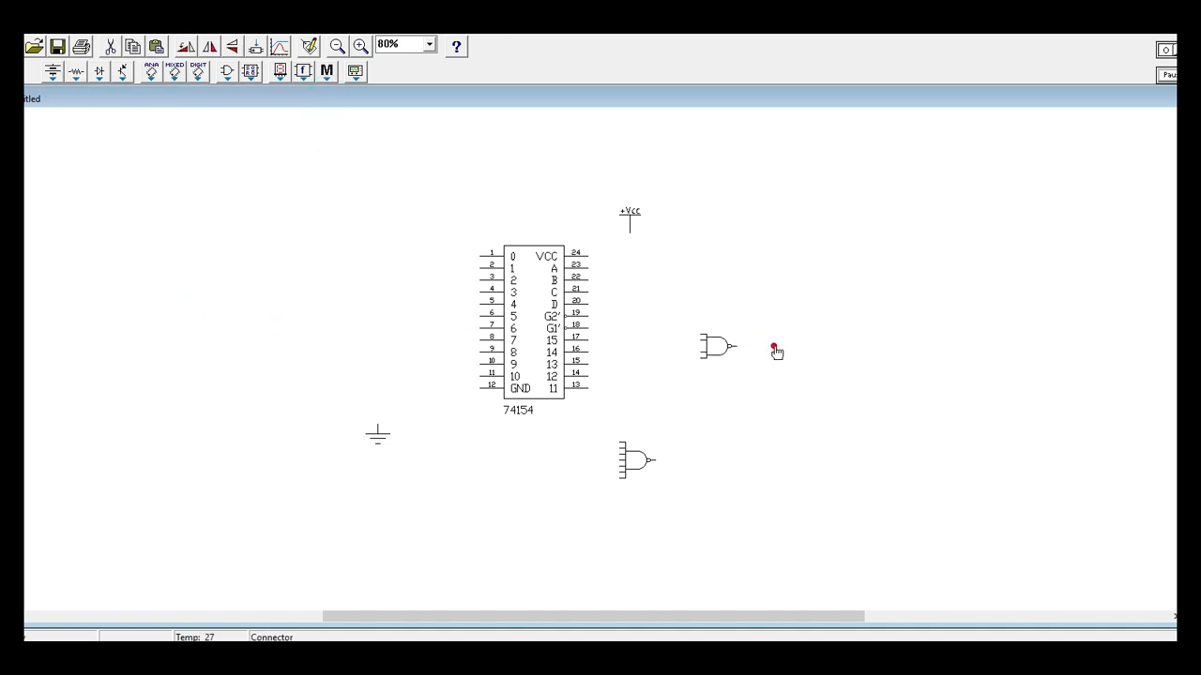
pyautogui.hotkey('ctrl', 'v')
pyautogui.moveTo(593, 357); pyautogui.dragTo(681, 464)
# Wire the output of each NAND gate to the connector beside it.
pyautogui.click(654, 460)
pyautogui.click(789, 401)
pyautogui.click(737, 346)
pyautogui.click(737, 346)
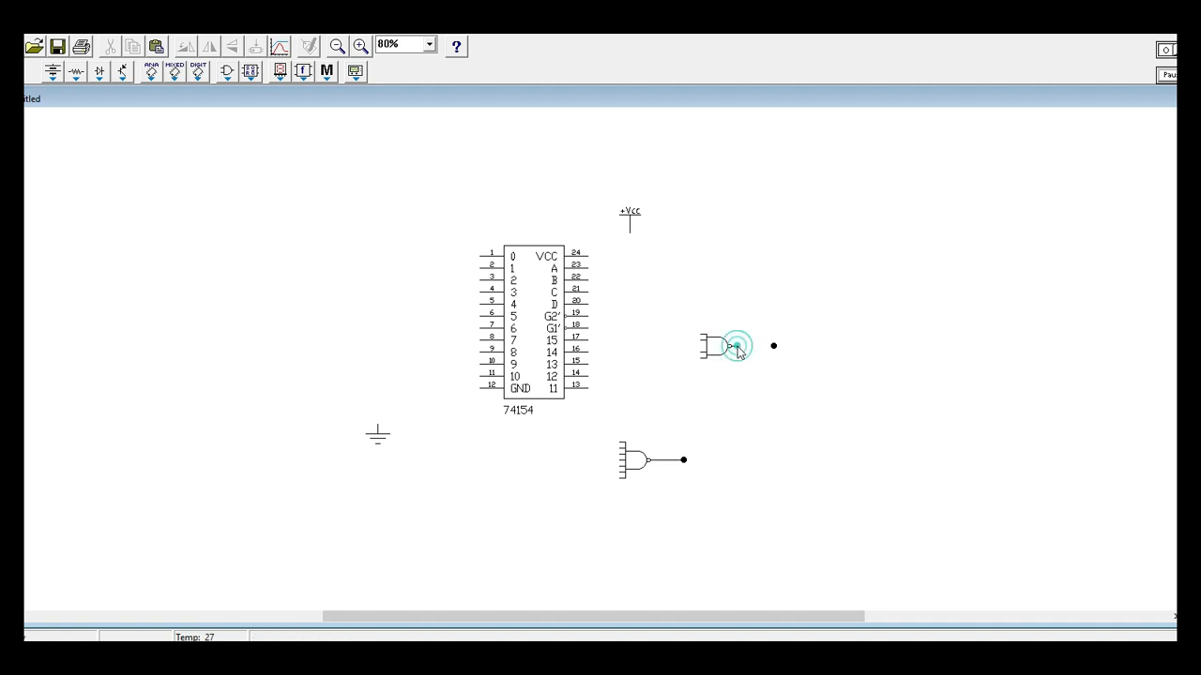
pyautogui.click(737, 347)
pyautogui.click(738, 347)
pyautogui.click(737, 347)
pyautogui.click(738, 347)
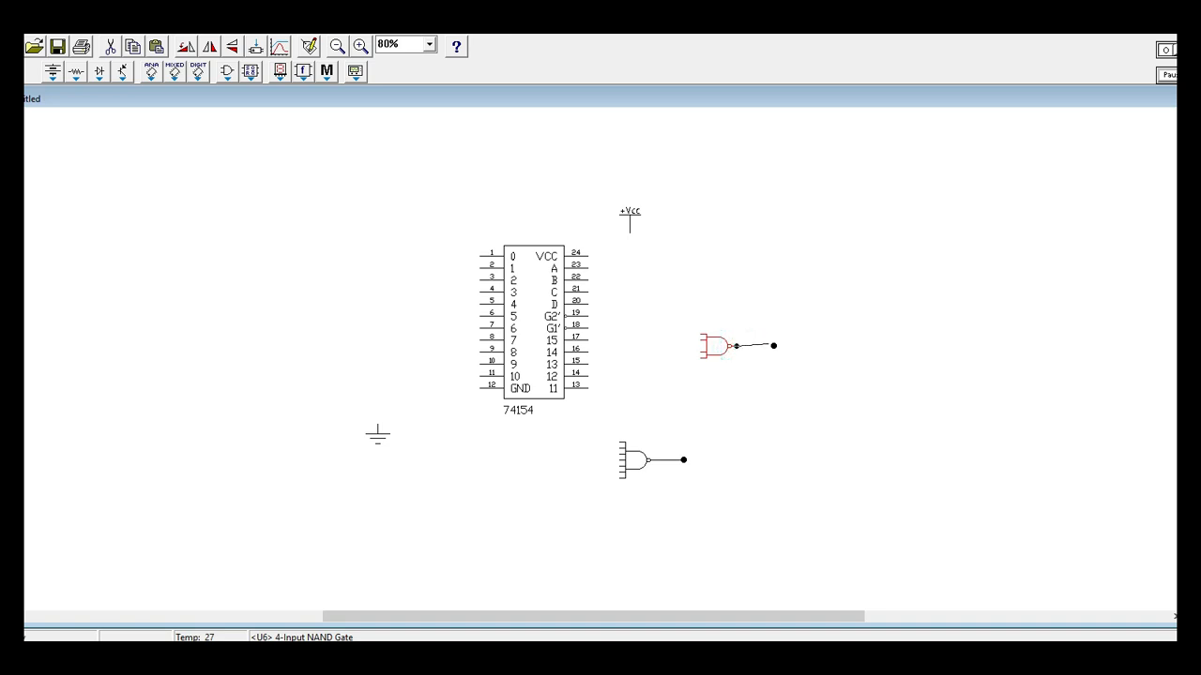
# Label the connector on the 4-input NAND gate's output as F2.
pyautogui.rightClick(774, 346)
pyautogui.click(785, 352)
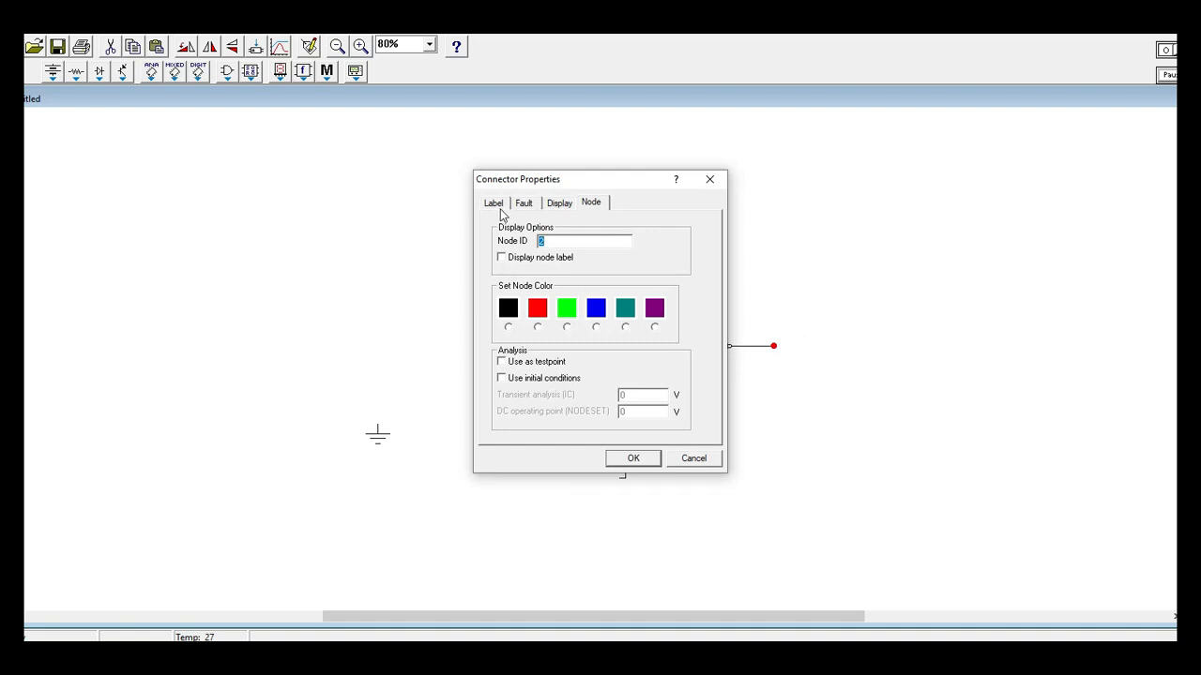
pyautogui.click(493, 204)
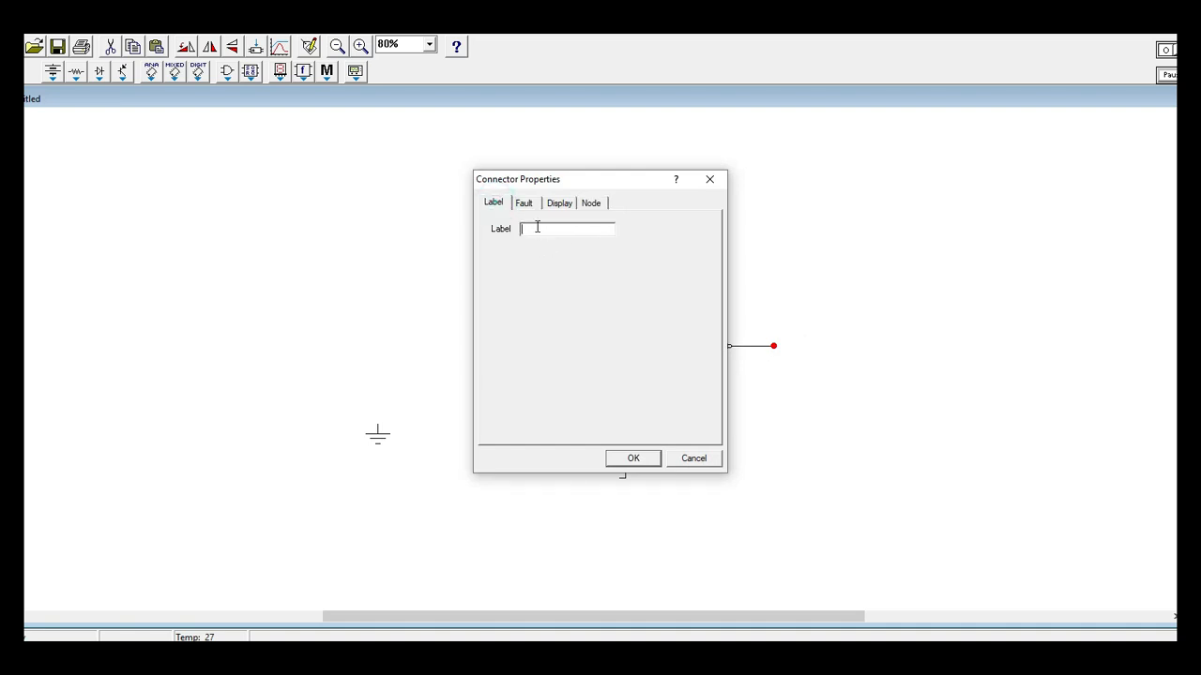
pyautogui.write('F2')
pyautogui.press('Return')
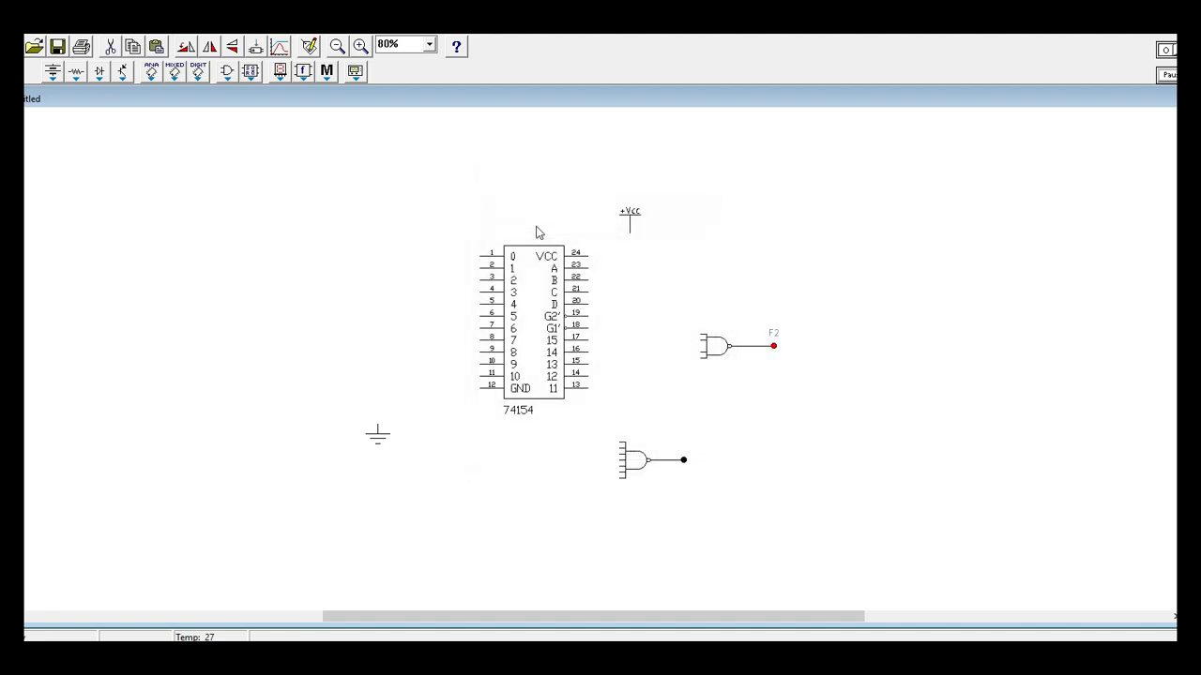
# Label the connector on the 7-input NAND gate's output as F1.
pyautogui.rightClick(686, 462)
pyautogui.click(715, 468)
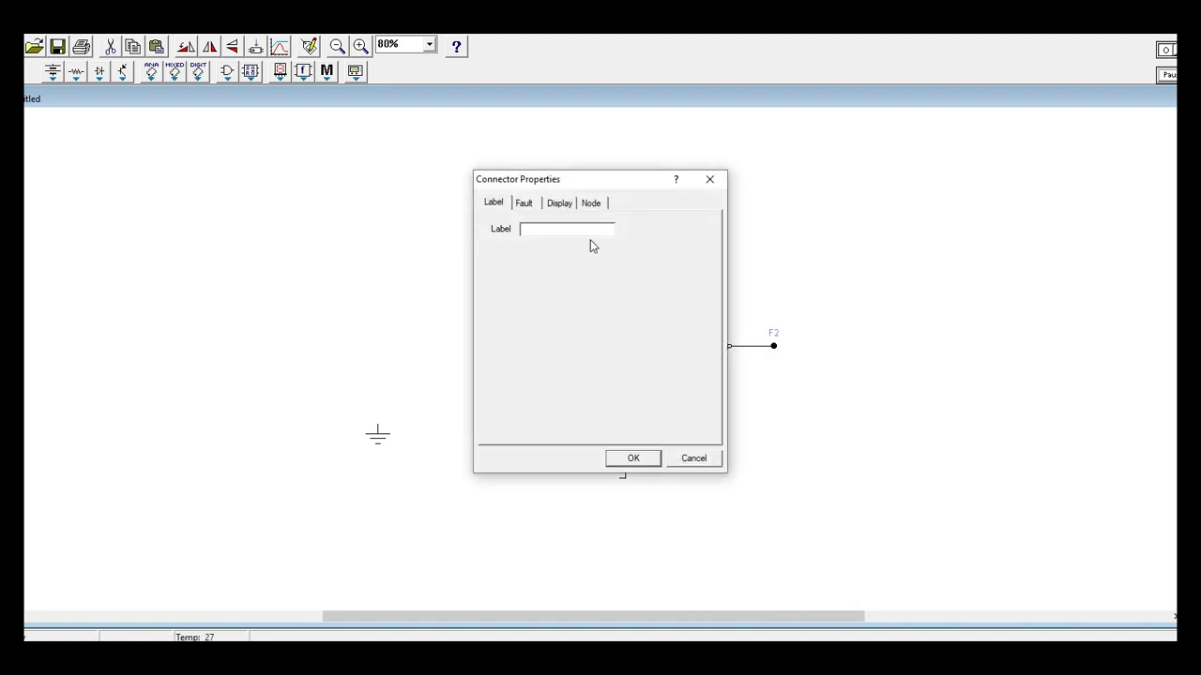
pyautogui.write('F1')
pyautogui.press('Return')
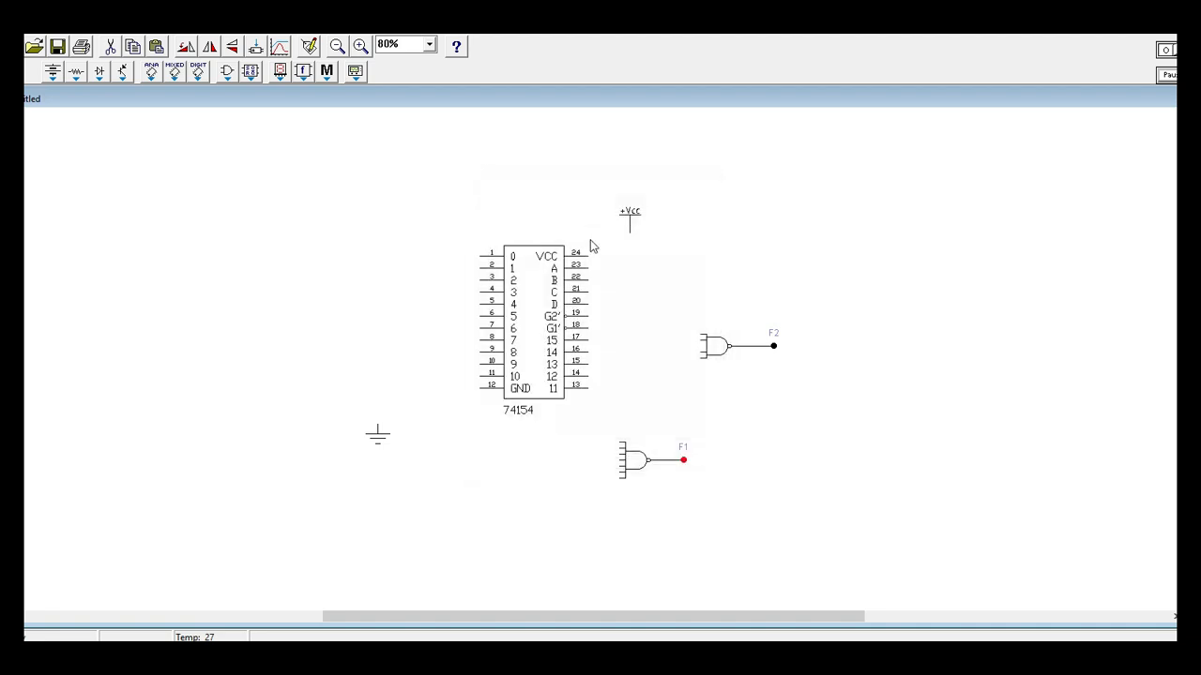
# Move the 7-input NAND gate, its F1 connector and the ground symbol to below the 74154 IC.
pyautogui.moveTo(638, 467); pyautogui.dragTo(455, 547)
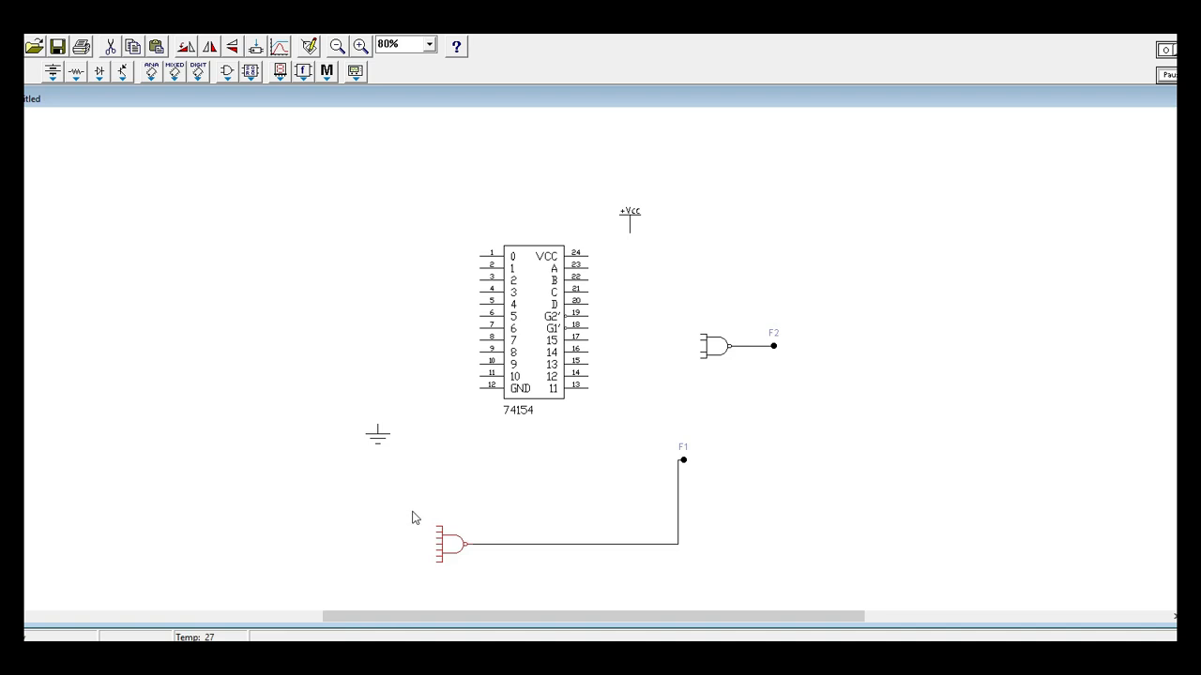
pyautogui.moveTo(684, 461); pyautogui.dragTo(516, 544)
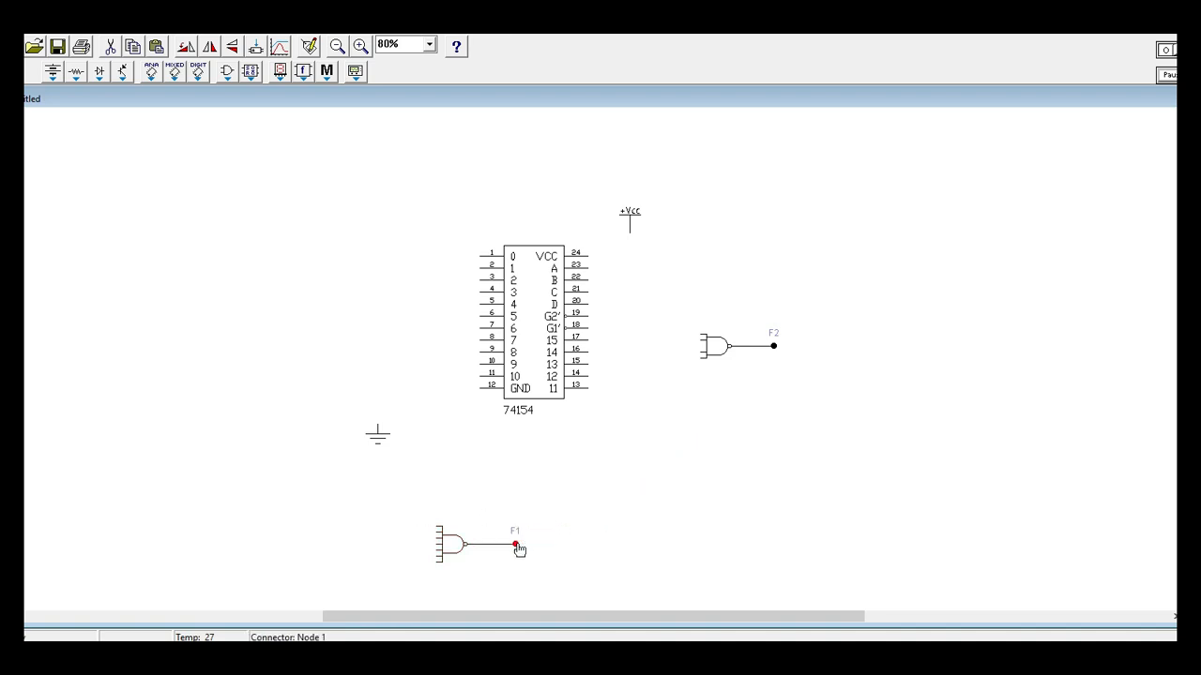
pyautogui.moveTo(378, 435); pyautogui.dragTo(492, 467)
pyautogui.click(527, 485)
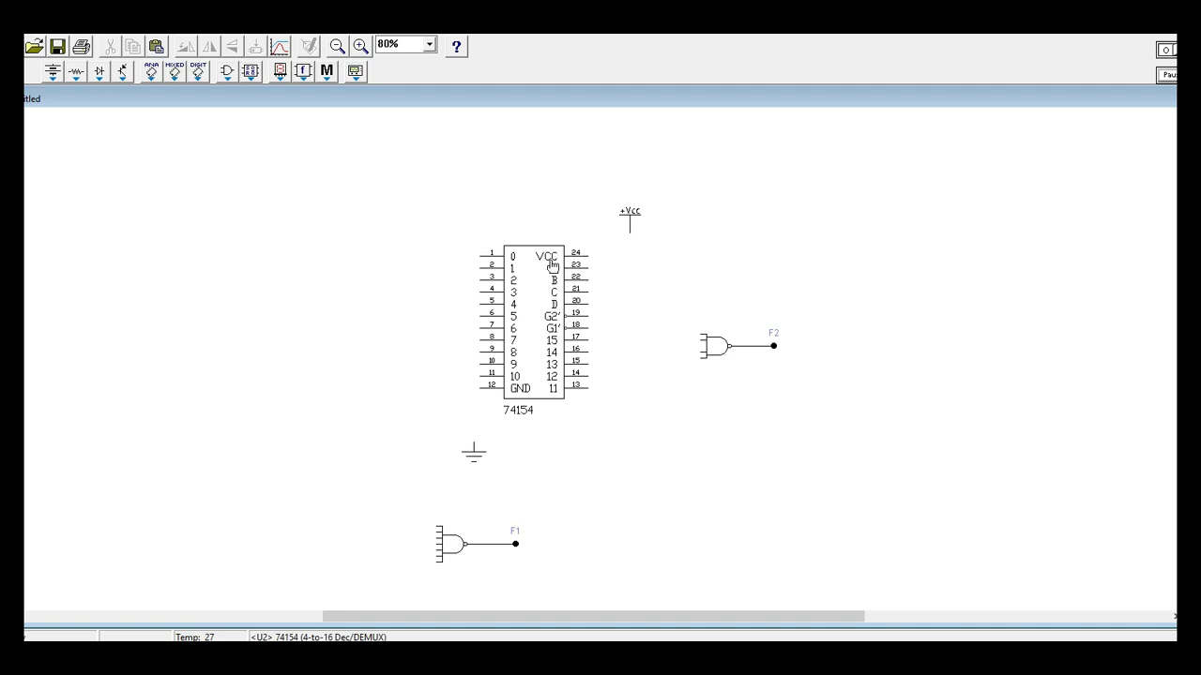
# Wire the +Vcc source to the VCC pin 24 of the 74154.
pyautogui.click(359, 45)
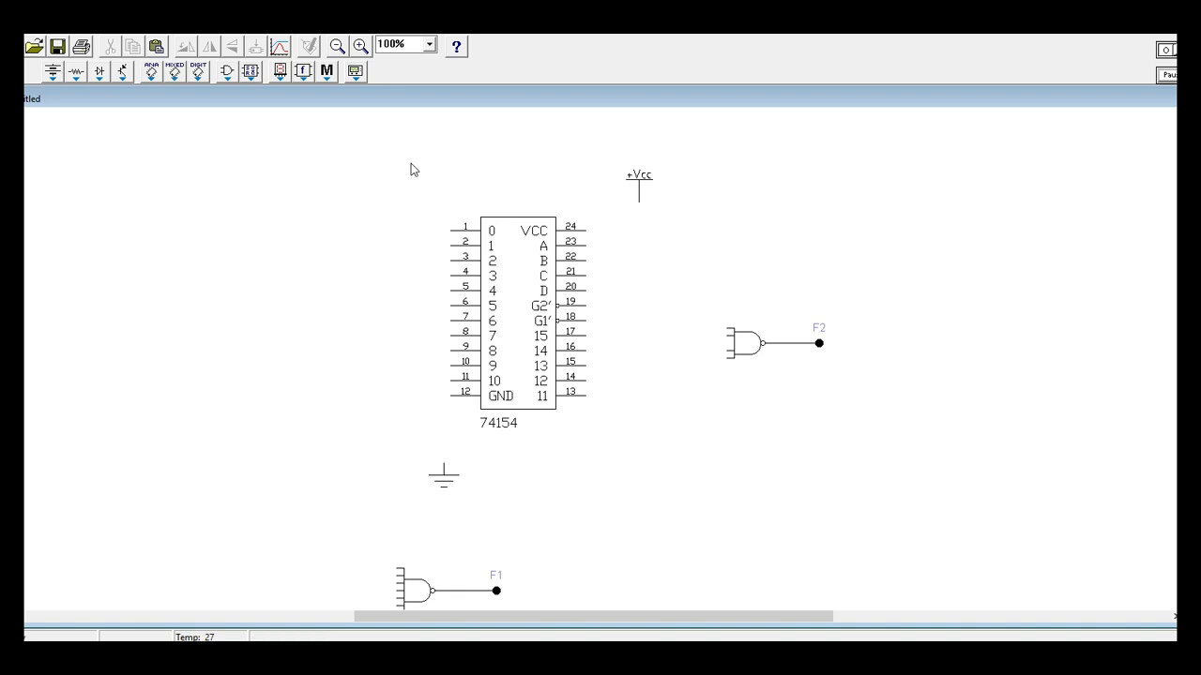
pyautogui.click(359, 46)
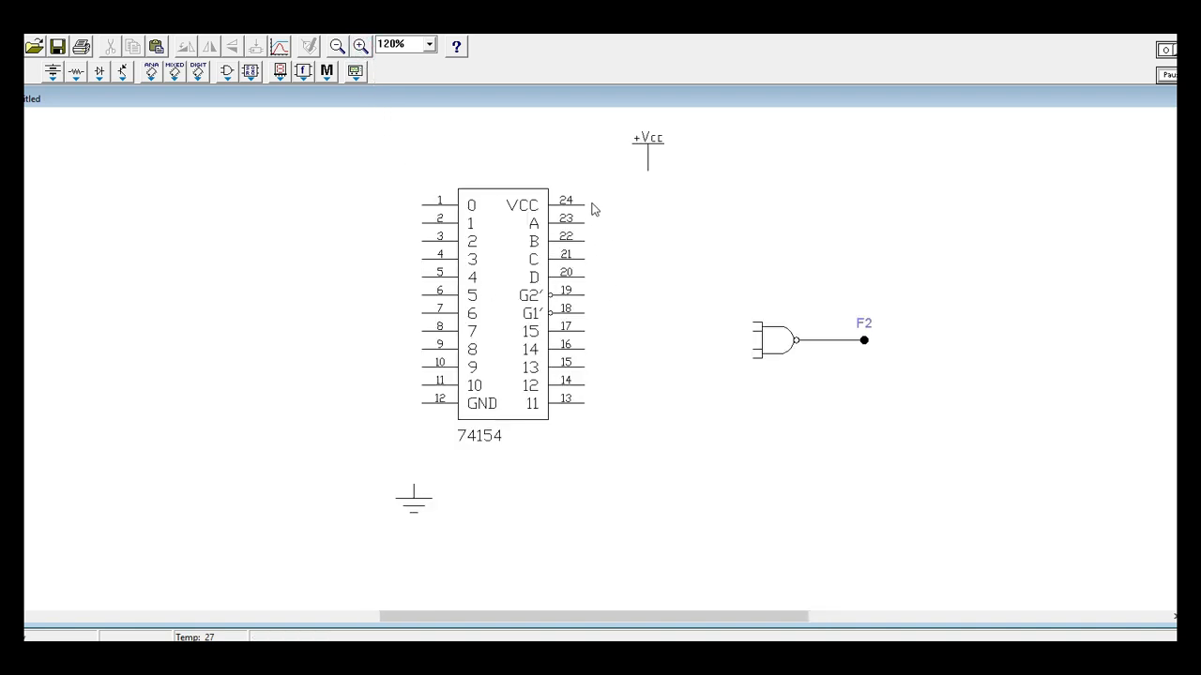
pyautogui.click(648, 172)
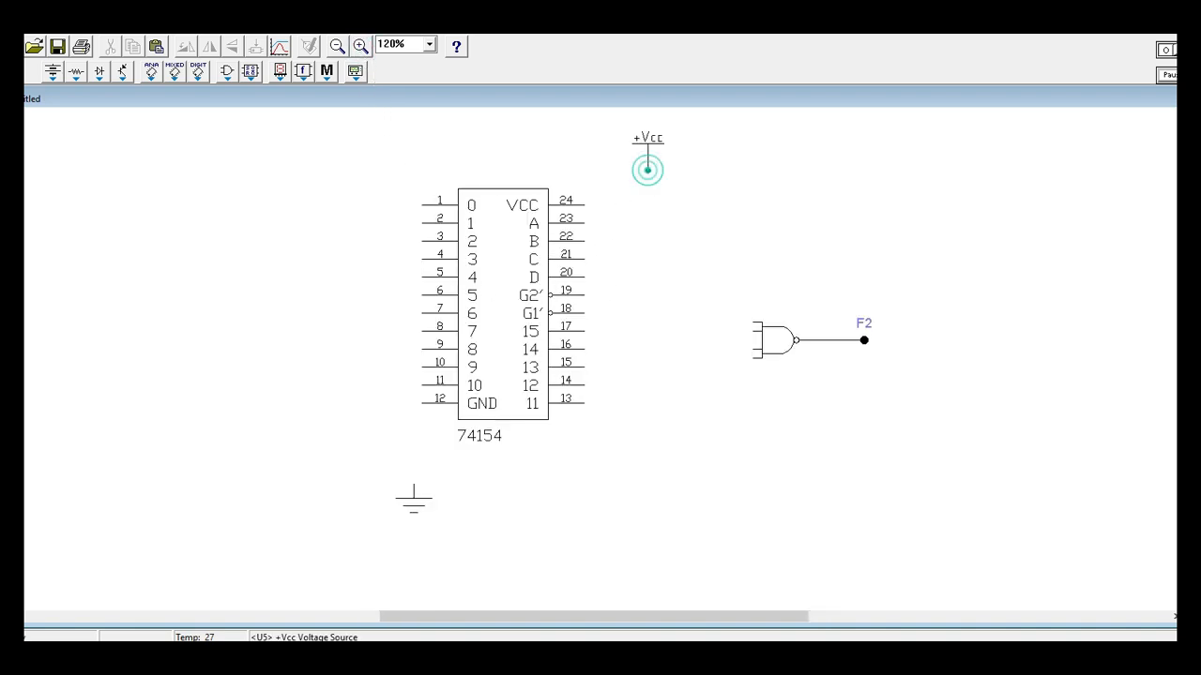
pyautogui.moveTo(648, 171); pyautogui.dragTo(584, 200)
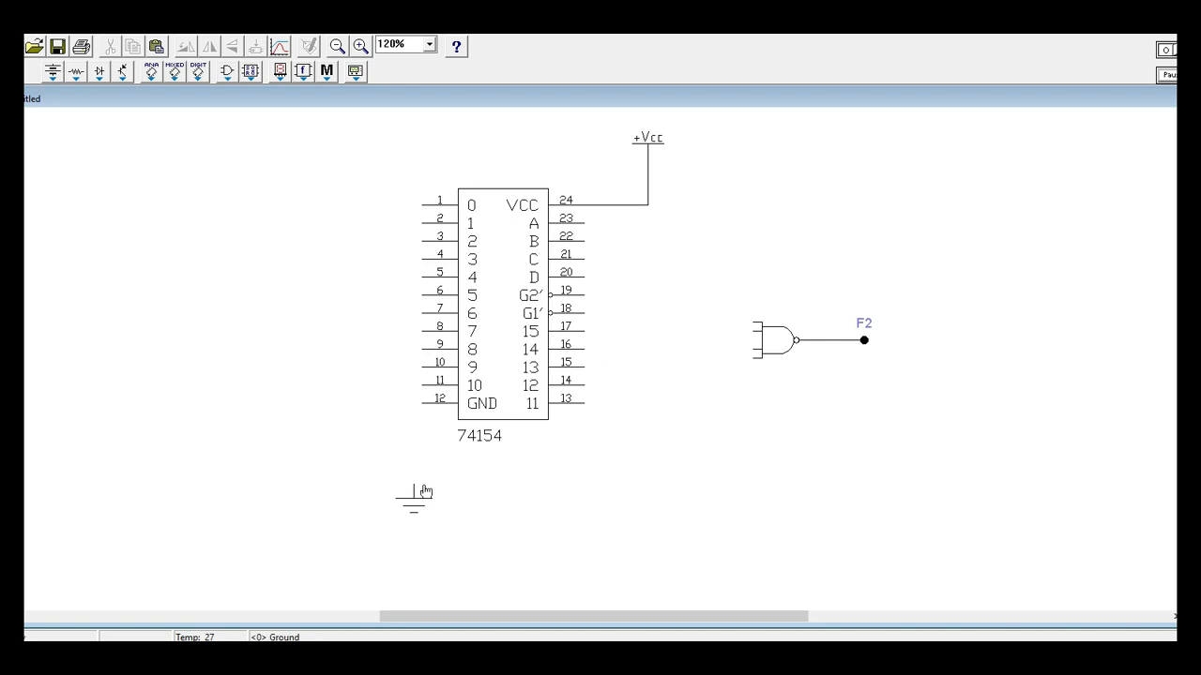
# Wire the GND pin 12 of the 74154 to the ground symbol, placed slightly to the left below the IC.
pyautogui.moveTo(426, 496); pyautogui.dragTo(410, 492)
pyautogui.moveTo(352, 464); pyautogui.dragTo(433, 515)
pyautogui.click(476, 515)
pyautogui.moveTo(422, 404); pyautogui.dragTo(397, 481)
pyautogui.click(458, 499)
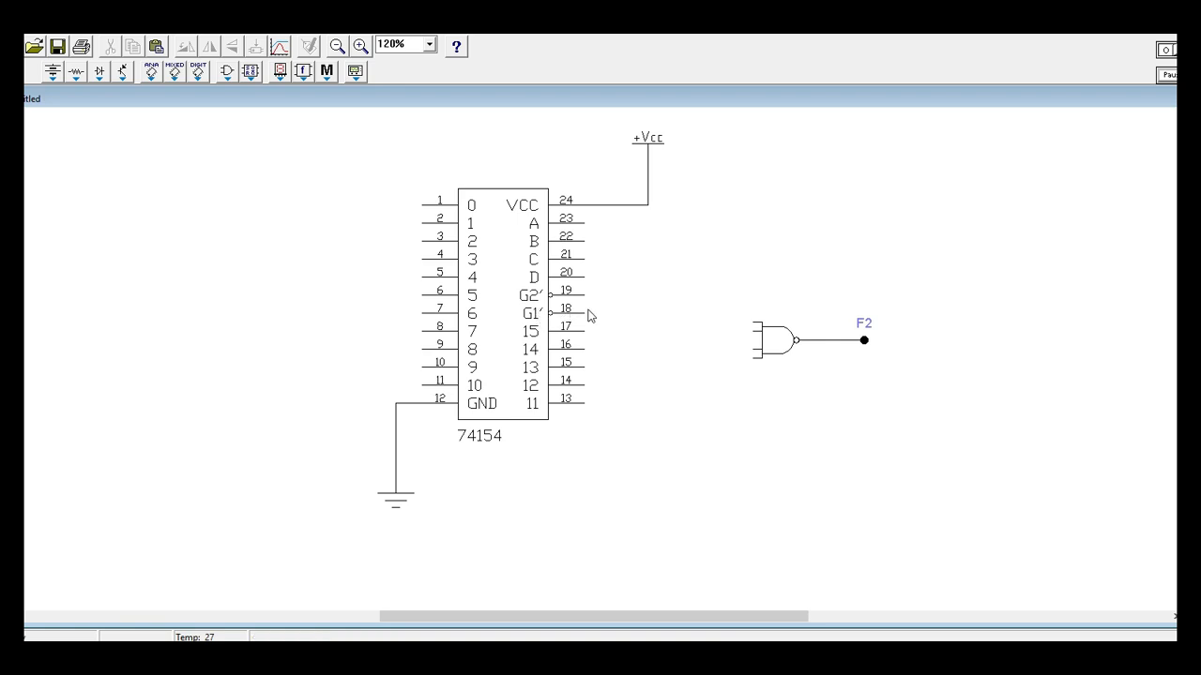
# Connect the enable pins G2' (19) and G1' (18) of the 74154 to the ground wire.
pyautogui.moveTo(584, 296); pyautogui.dragTo(396, 461)
pyautogui.click(539, 513)
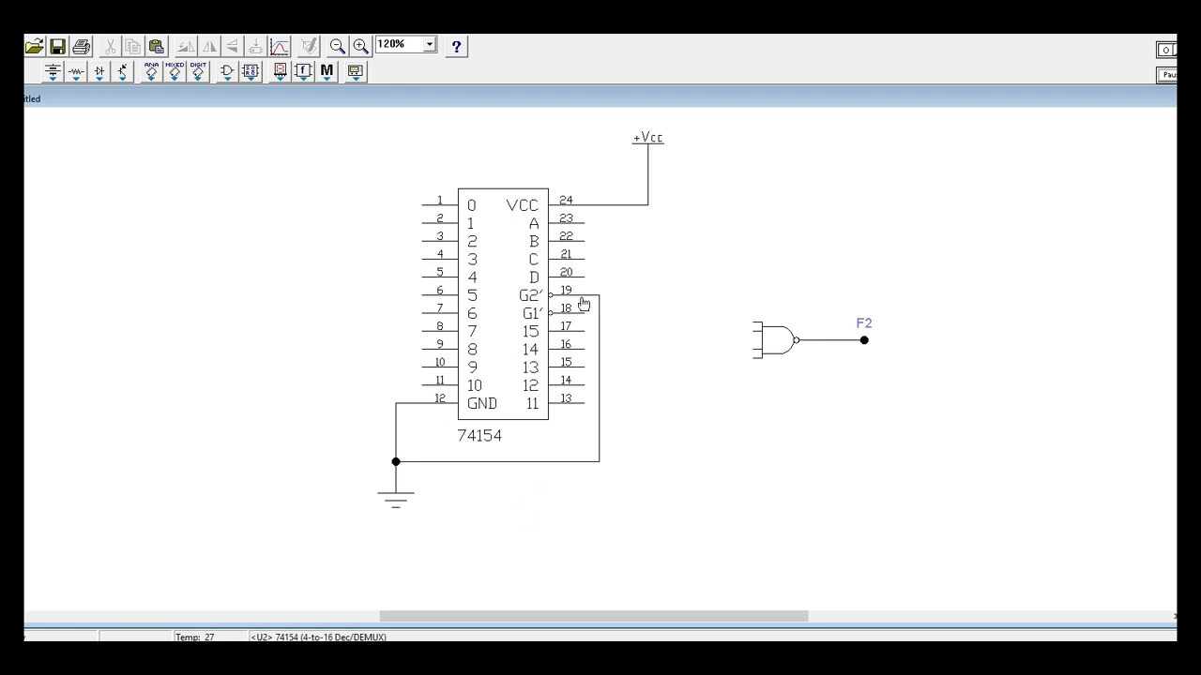
pyautogui.moveTo(584, 315); pyautogui.dragTo(599, 315)
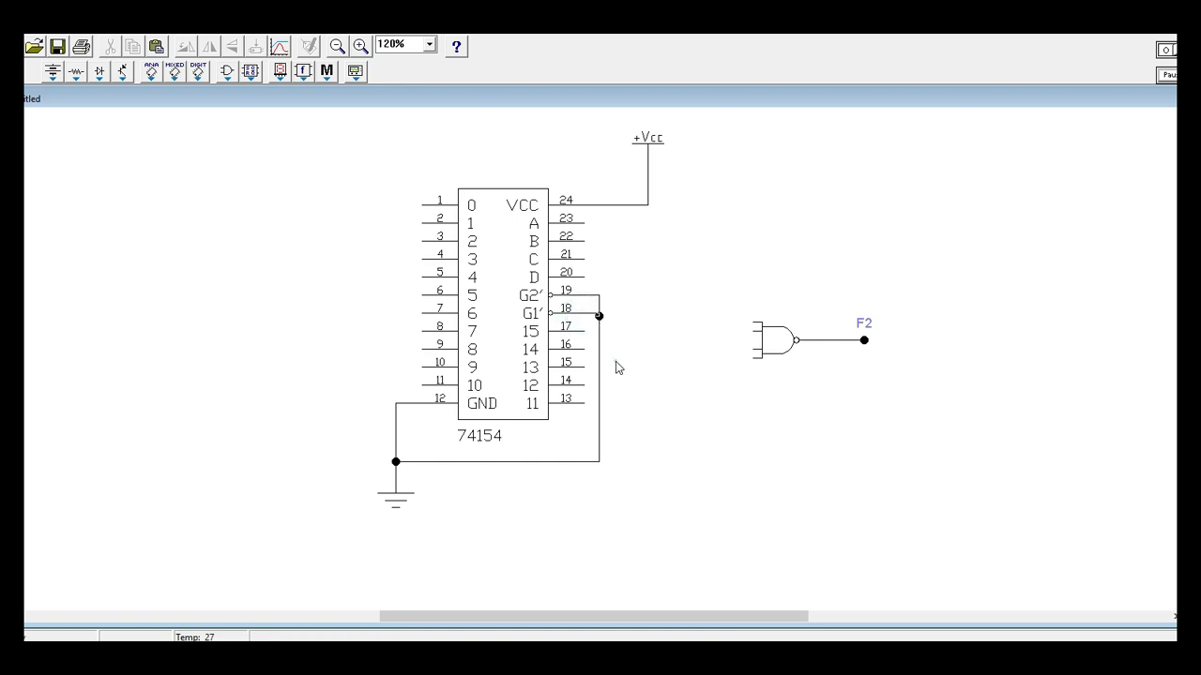
pyautogui.click(595, 313)
pyautogui.click(625, 348)
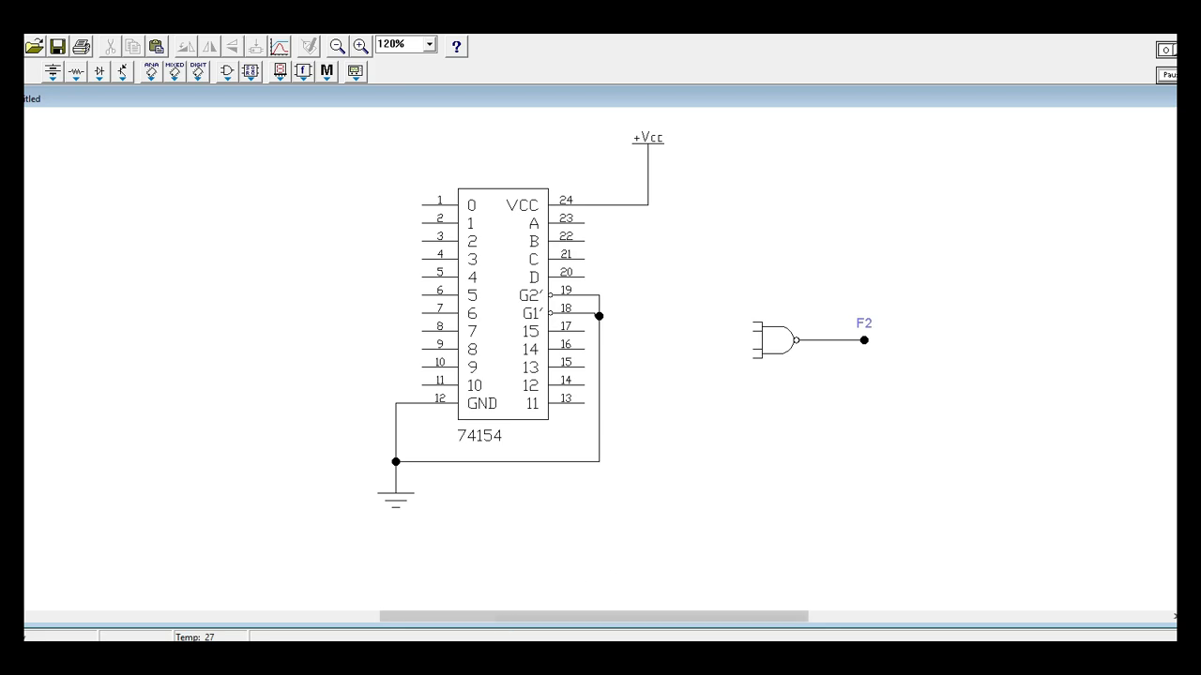
# Switch to the assignment PDF and erase the handwritten 7 and 4 annotations around the F1 and F2 equations.
pyautogui.click(460, 656)
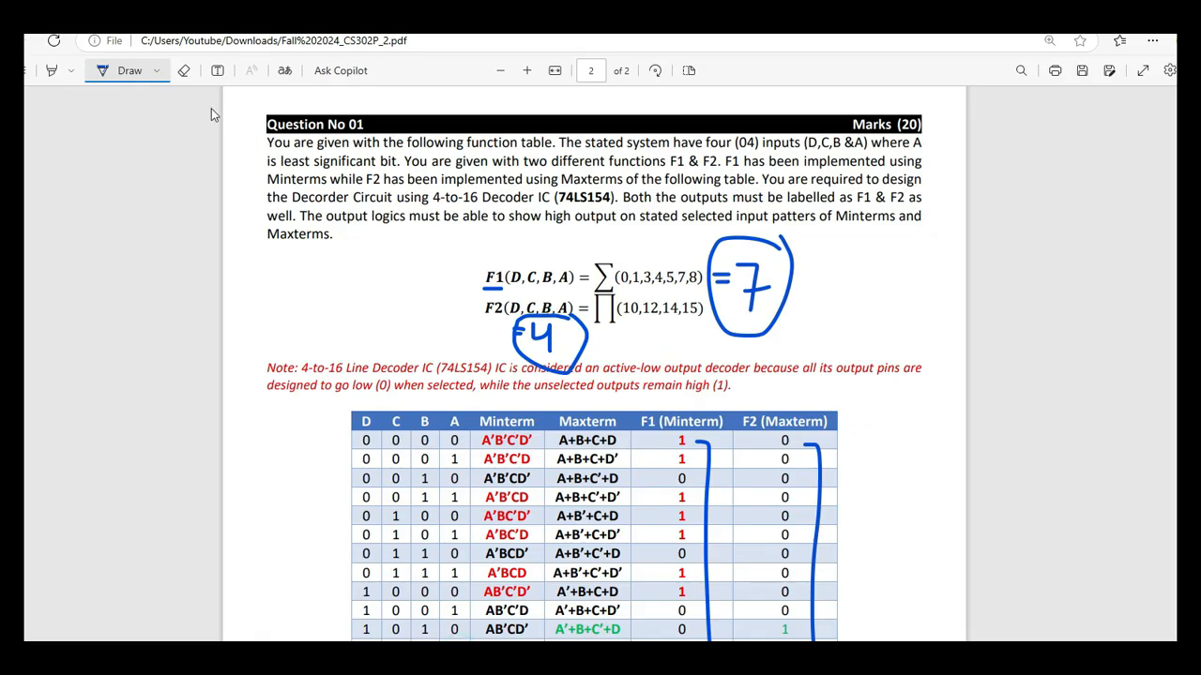
pyautogui.click(184, 70)
pyautogui.moveTo(751, 330); pyautogui.dragTo(536, 334)
pyautogui.moveTo(743, 287)
pyautogui.mouseDown()
pyautogui.moveTo(676, 263)
pyautogui.moveTo(722, 274)
pyautogui.moveTo(453, 286)
pyautogui.moveTo(493, 281)
pyautogui.mouseUp()
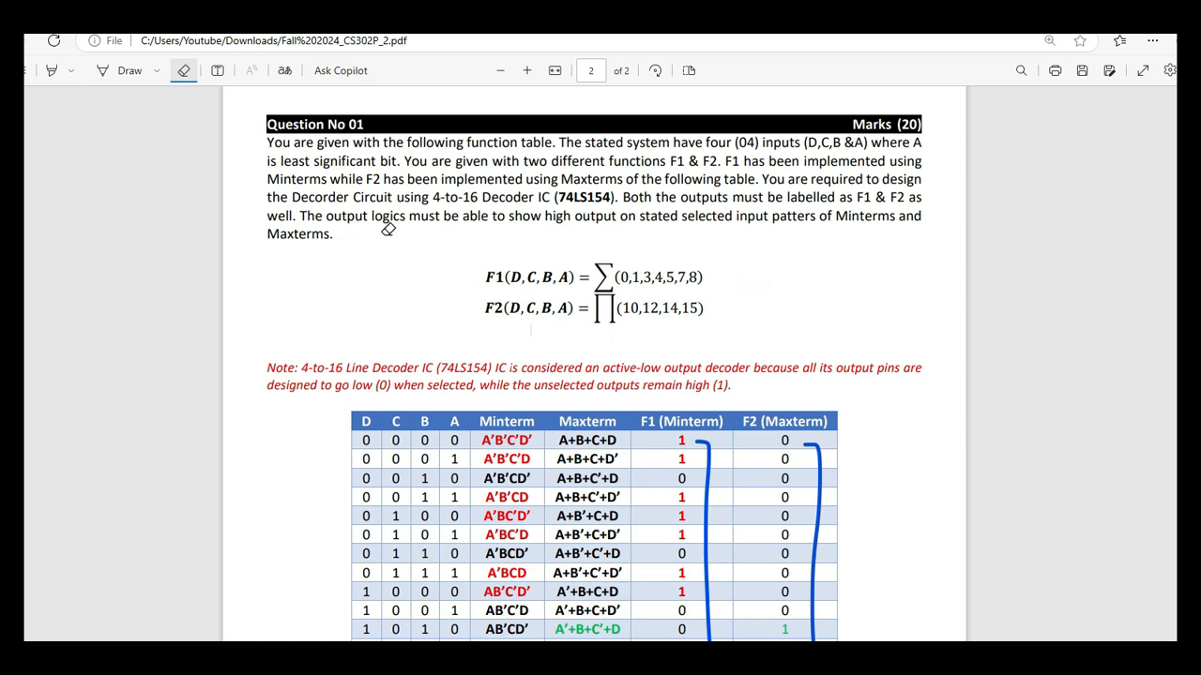
# Underline the F2 terms (10,12,14,15) in the assignment PDF with the Draw pen.
pyautogui.click(120, 71)
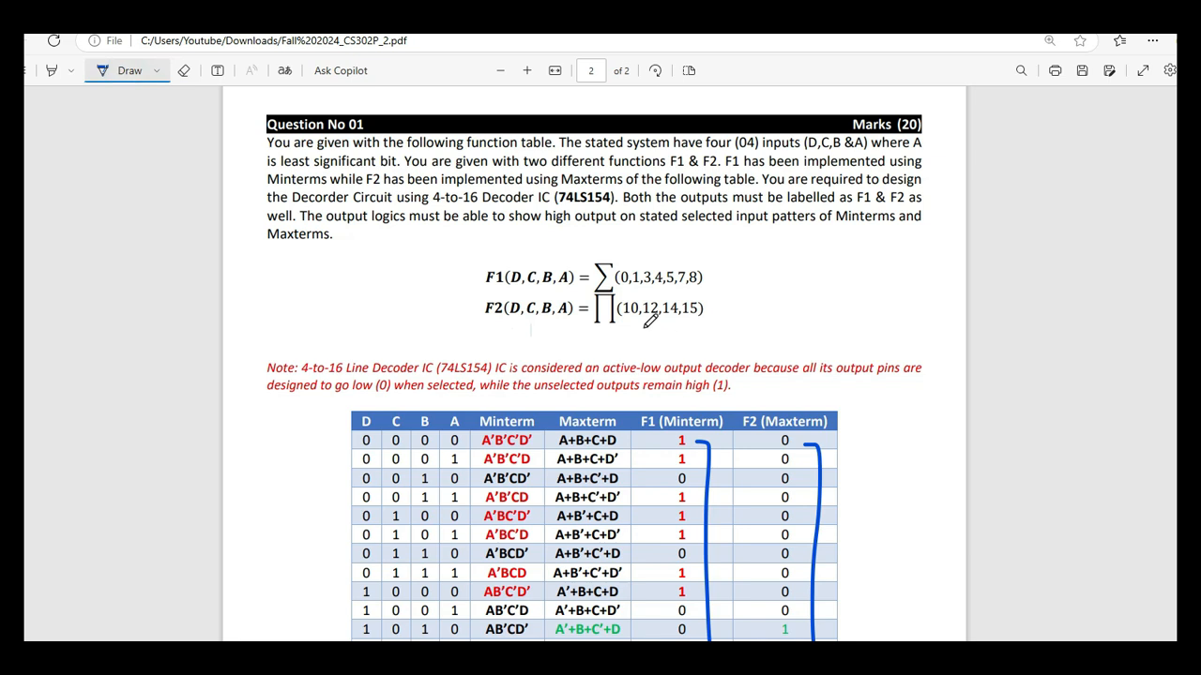
pyautogui.scroll(-5, 650, 321)
pyautogui.scroll(4, 650, 320)
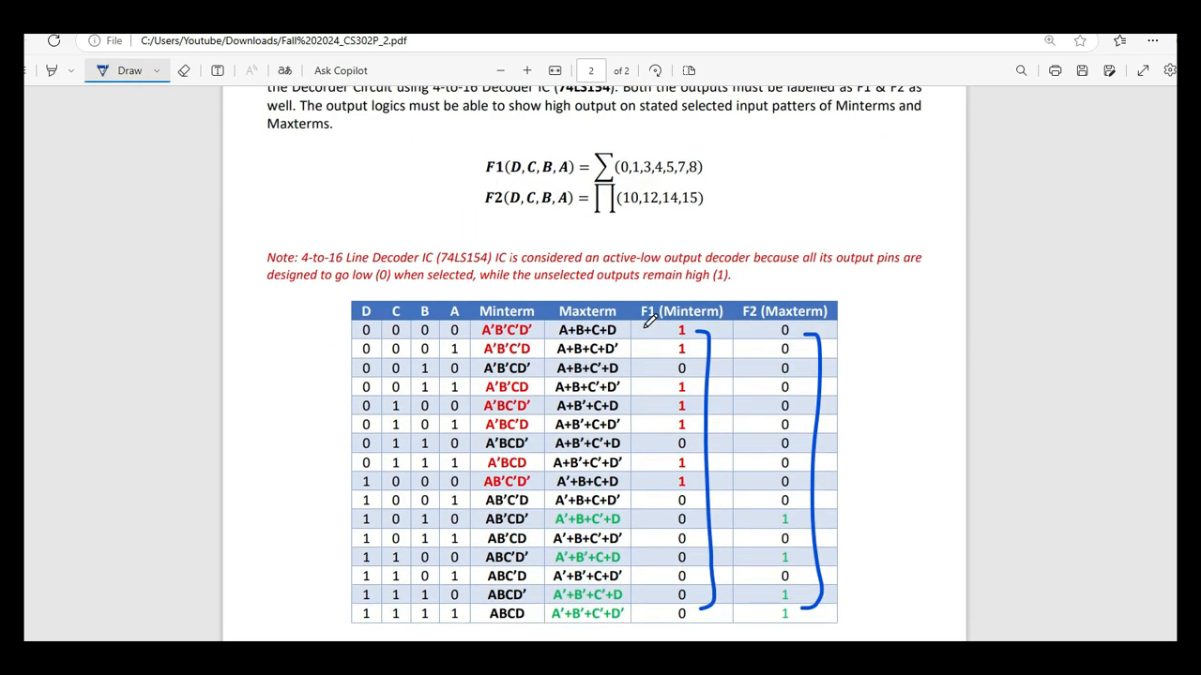
pyautogui.scroll(2, 592, 338)
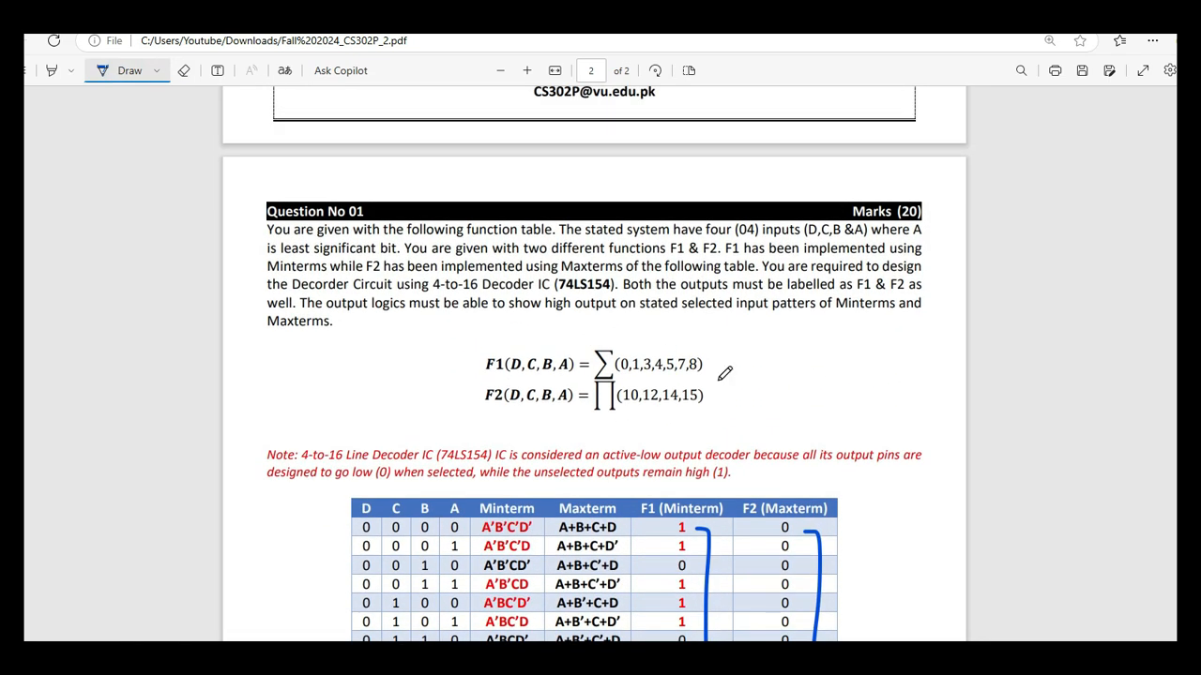
pyautogui.moveTo(623, 411); pyautogui.dragTo(704, 411)
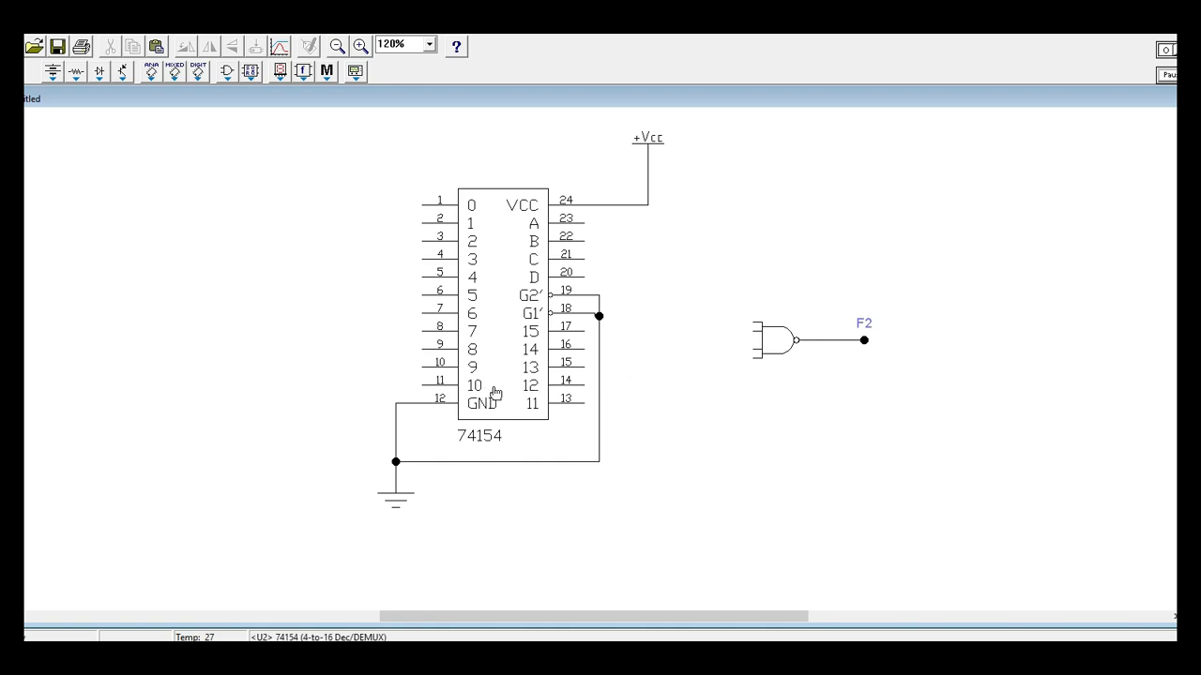
# Wire decoder outputs 10 and 12 to the two lowest inputs of the F2 NAND gate, routing output 10's wire below the IC.
pyautogui.moveTo(754, 354); pyautogui.dragTo(422, 384)
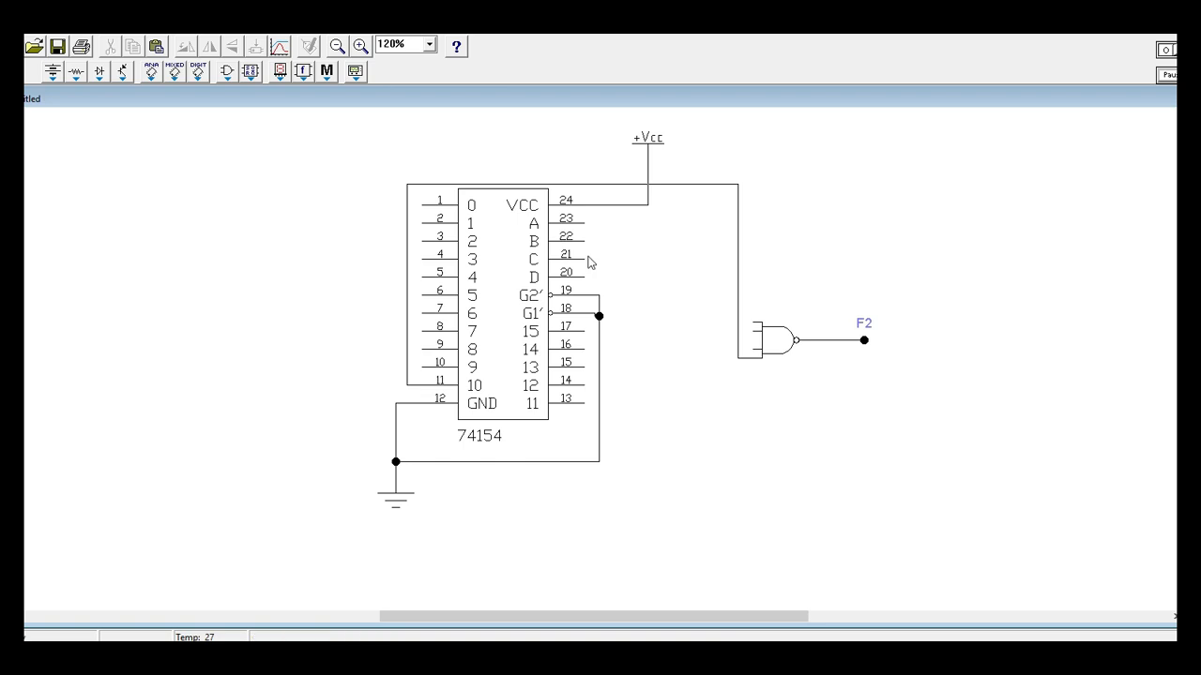
pyautogui.moveTo(574, 184); pyautogui.dragTo(622, 478)
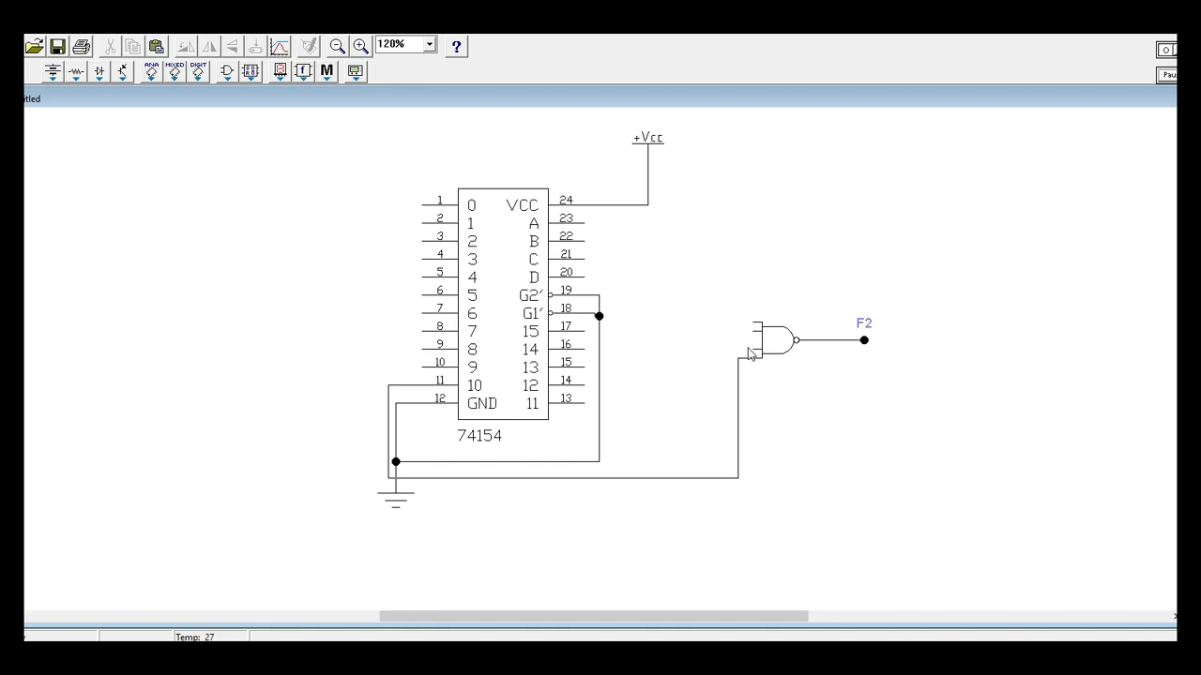
pyautogui.moveTo(756, 350); pyautogui.dragTo(584, 386)
pyautogui.hotkey('alt', 'Tab')
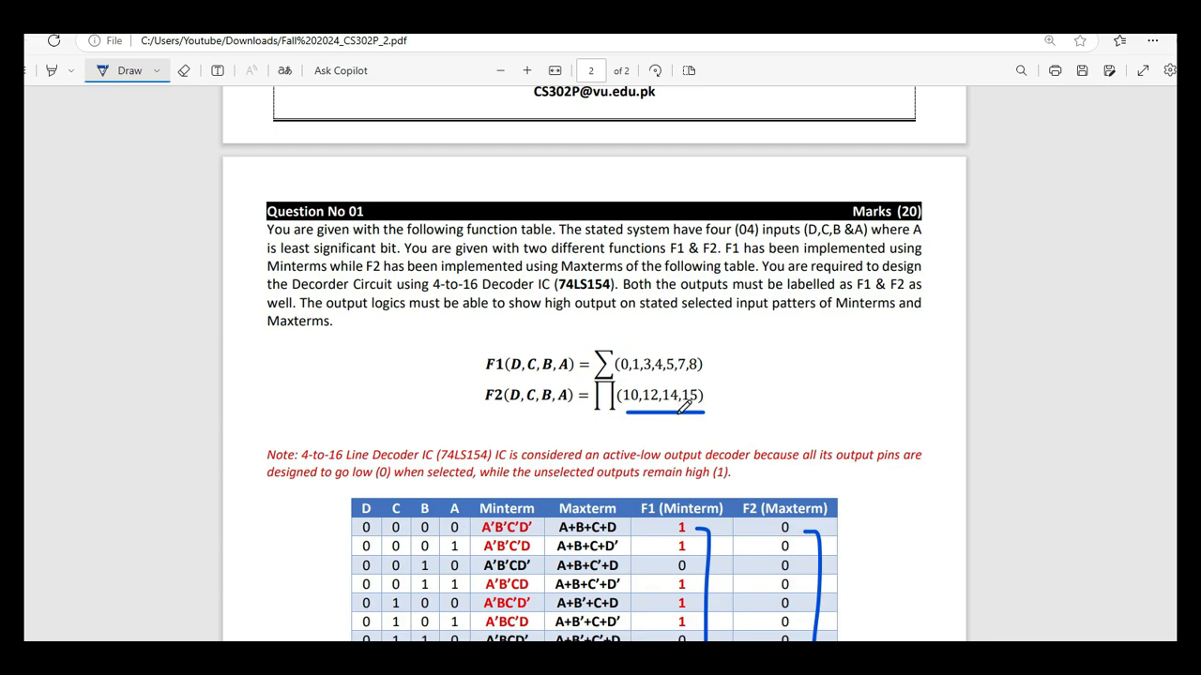
pyautogui.hotkey('alt', 'Tab')
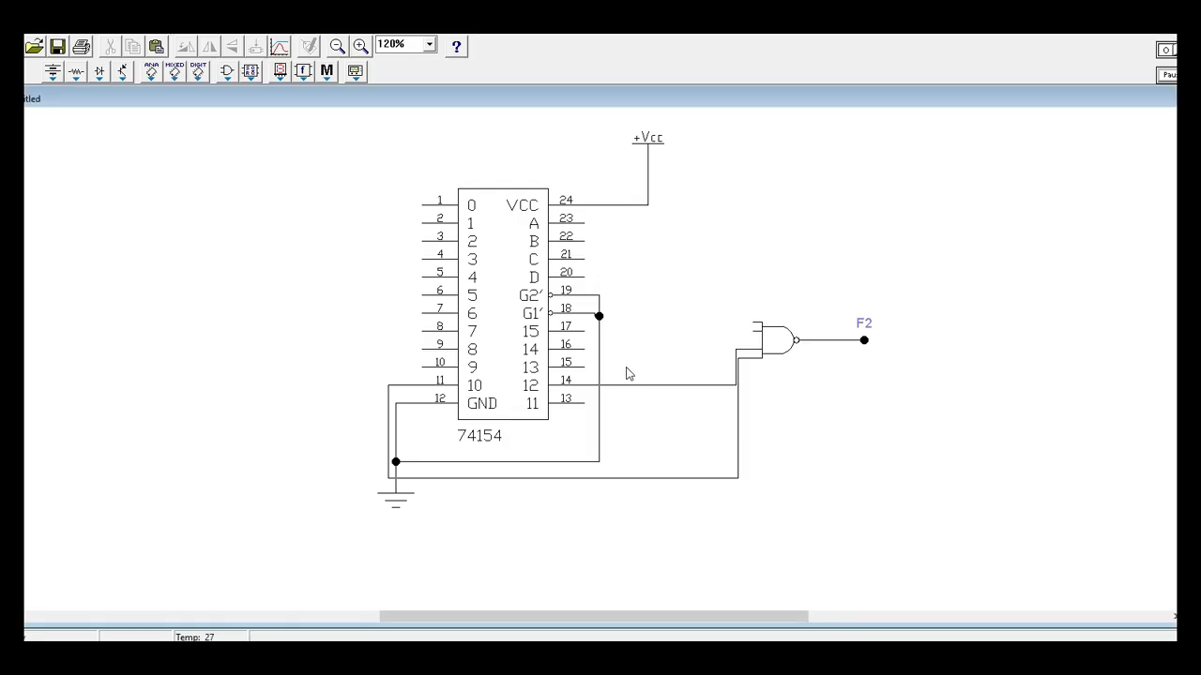
# Wire decoder outputs 14 and 15 to the two upper inputs of the F2 NAND gate and space the wires apart.
pyautogui.moveTo(584, 349); pyautogui.dragTo(756, 328)
pyautogui.moveTo(717, 387); pyautogui.dragTo(705, 357)
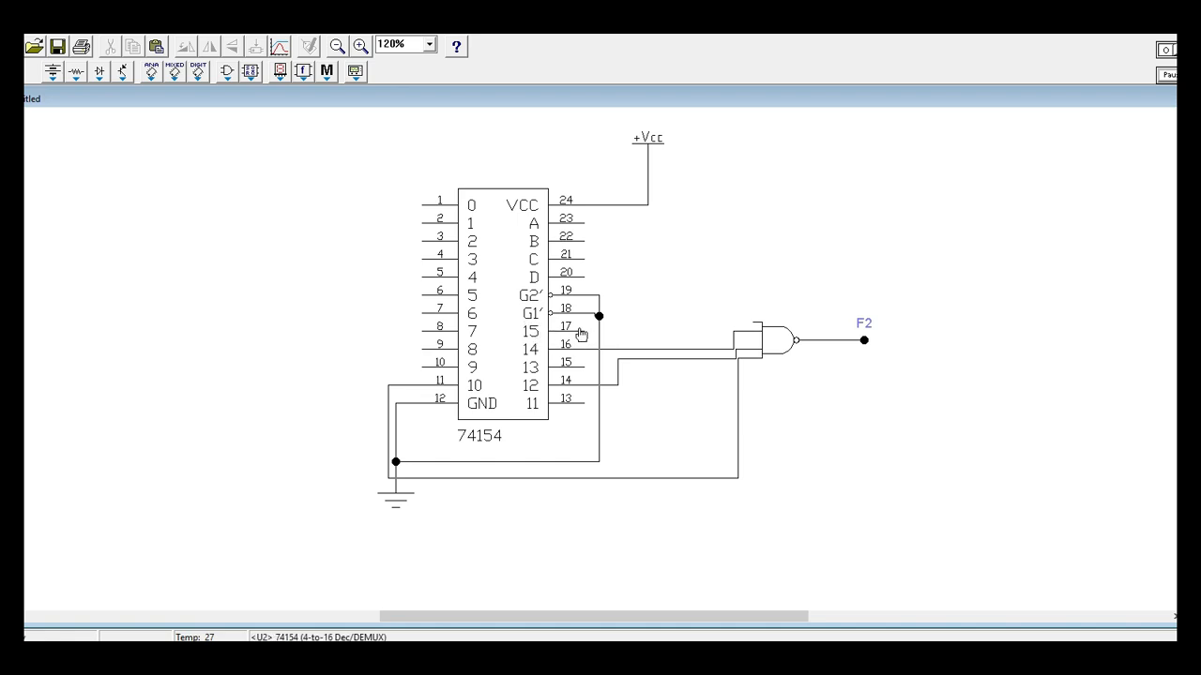
pyautogui.moveTo(585, 331)
pyautogui.mouseDown()
pyautogui.moveTo(754, 321)
pyautogui.moveTo(714, 323)
pyautogui.moveTo(716, 345)
pyautogui.moveTo(707, 336)
pyautogui.moveTo(699, 349)
pyautogui.mouseUp()
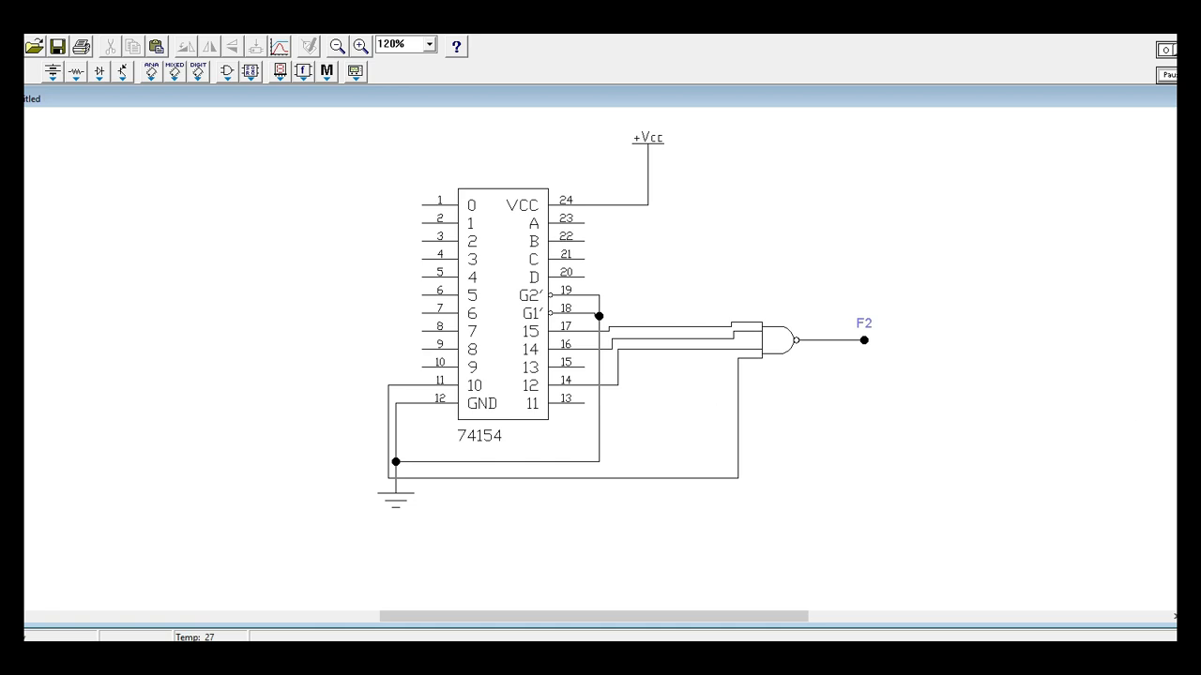
# Move the 7-input NAND gate and its F1 connector up to just below the ground symbol.
pyautogui.scroll(-2, 601, 356)
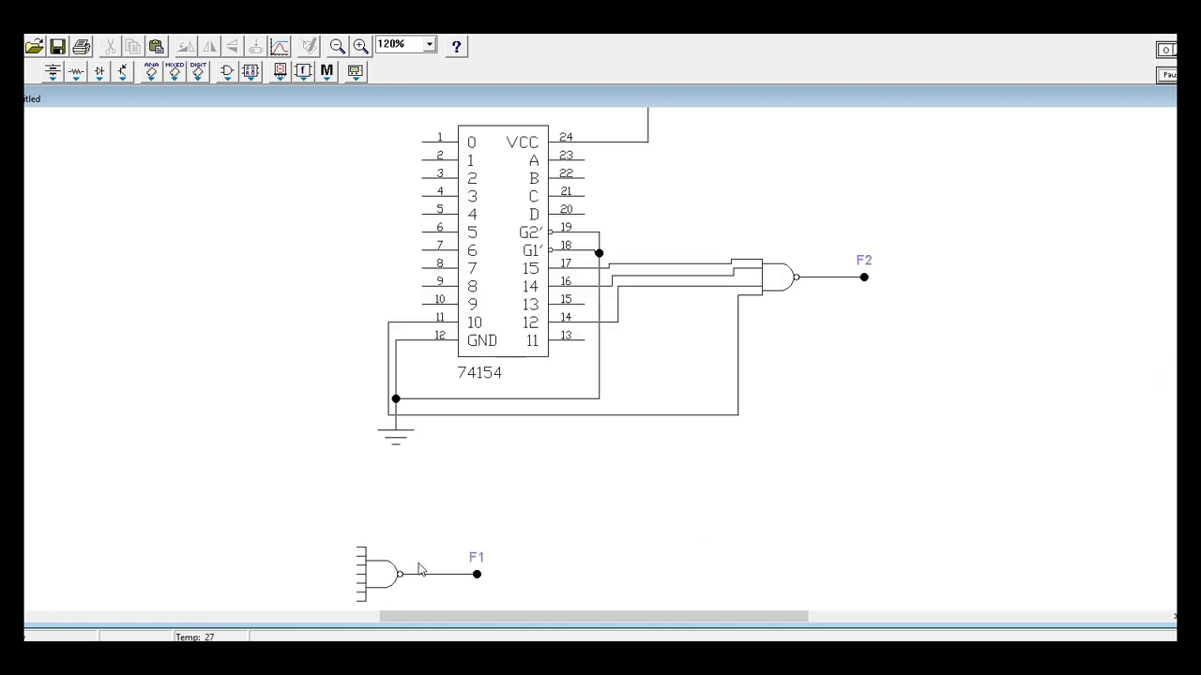
pyautogui.moveTo(389, 576); pyautogui.dragTo(358, 476)
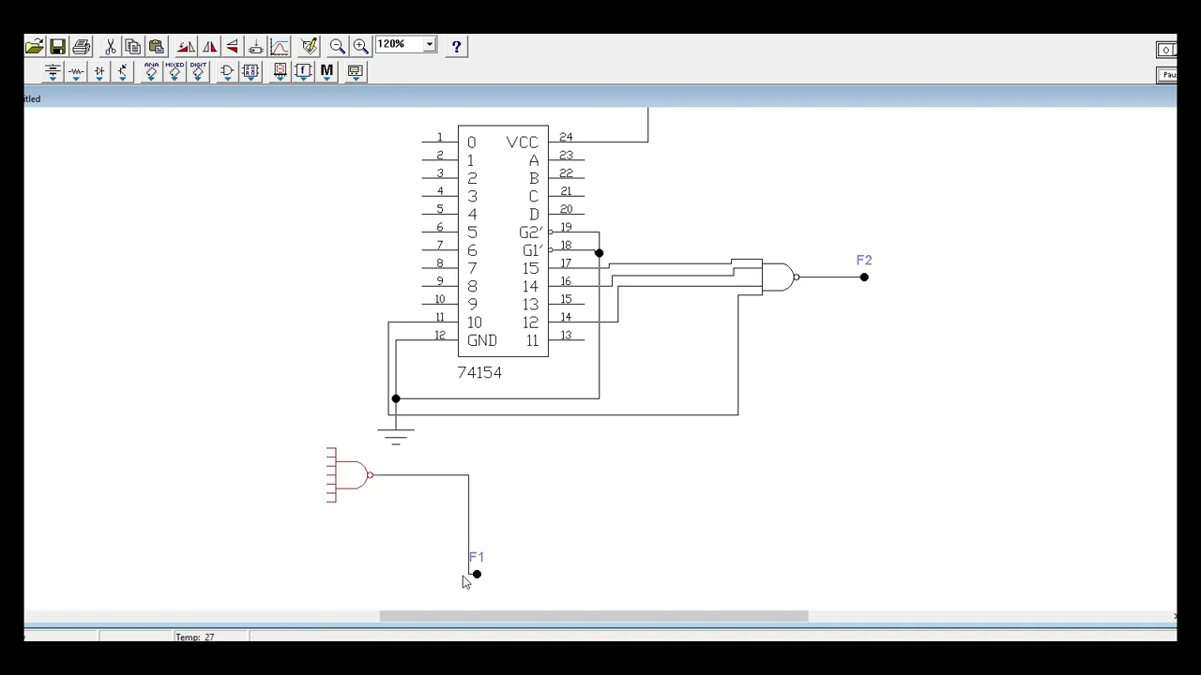
pyautogui.moveTo(476, 574); pyautogui.dragTo(441, 475)
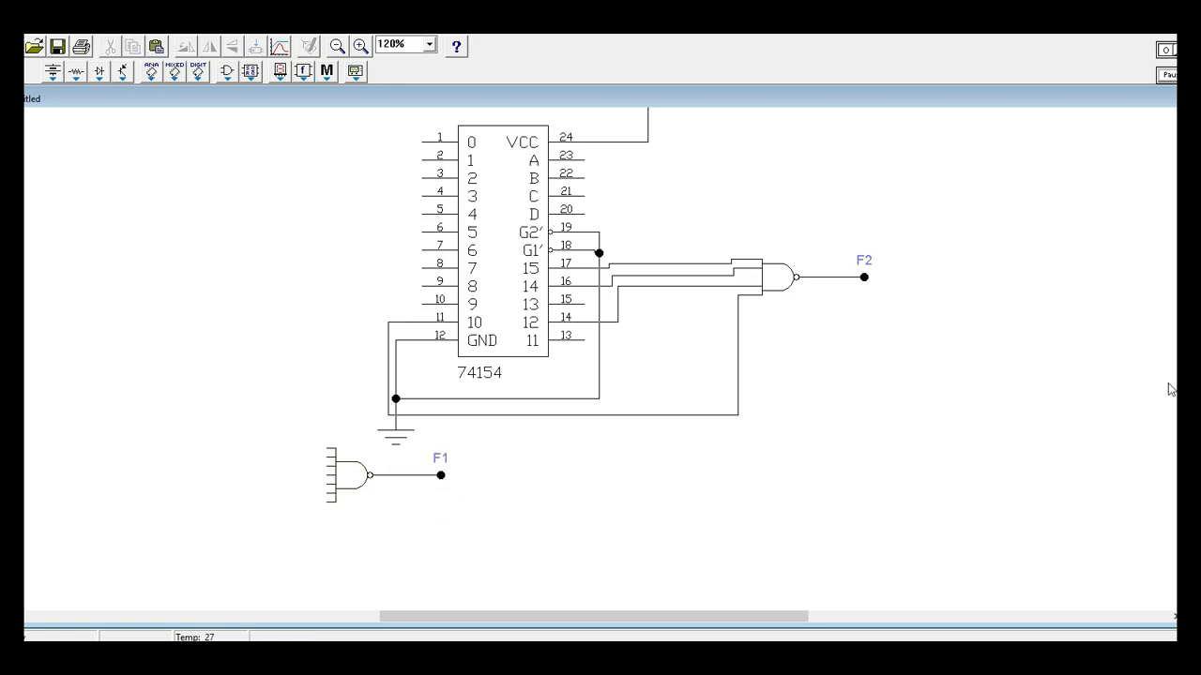
pyautogui.scroll(3, 600, 357)
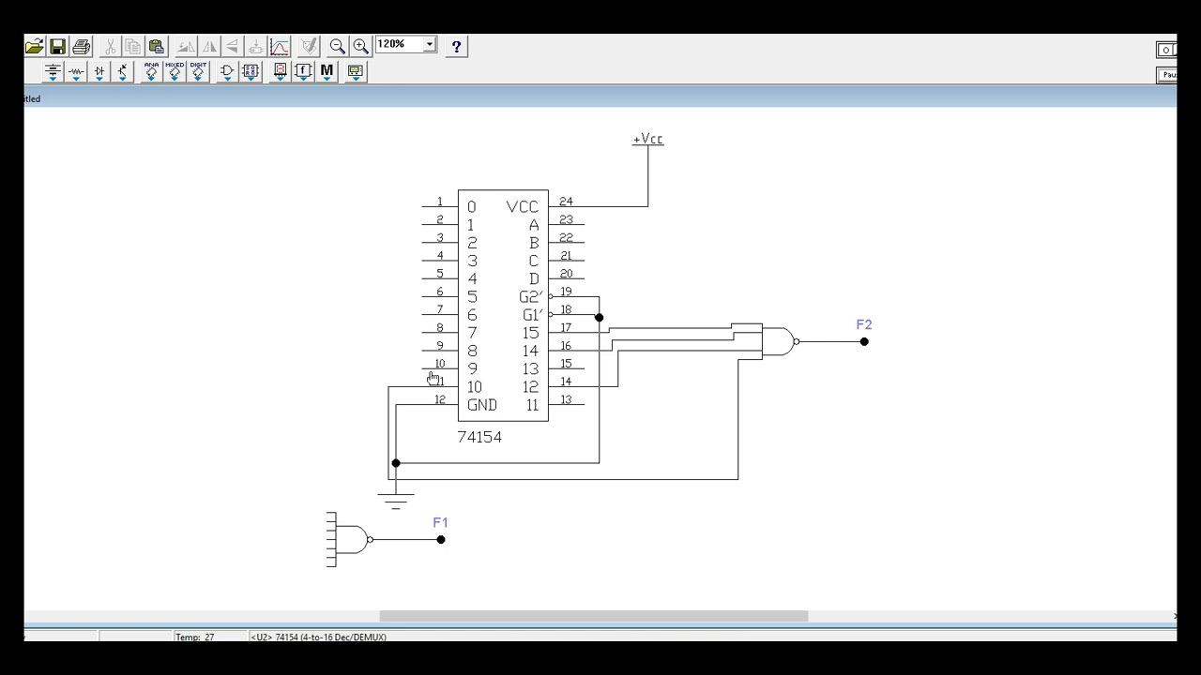
# Switch to the assignment PDF, underline the F1 terms (0,1,3,4,5,7,8), and return to the circuit.
pyautogui.click(456, 658)
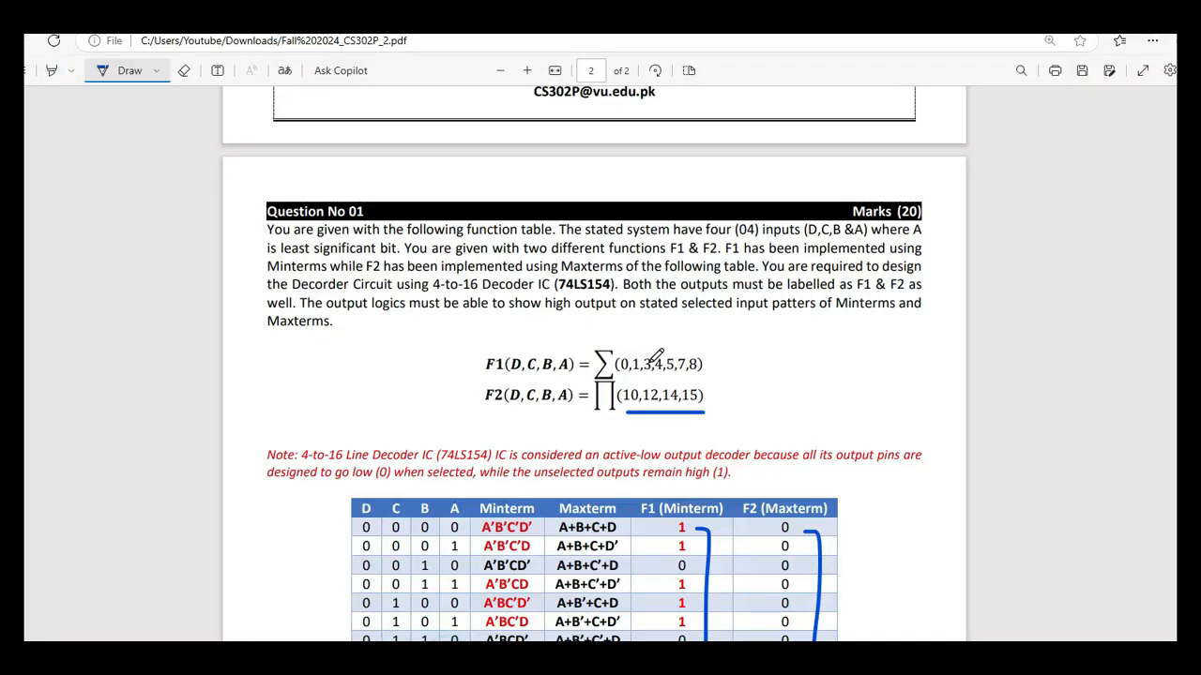
pyautogui.moveTo(621, 379); pyautogui.dragTo(721, 369)
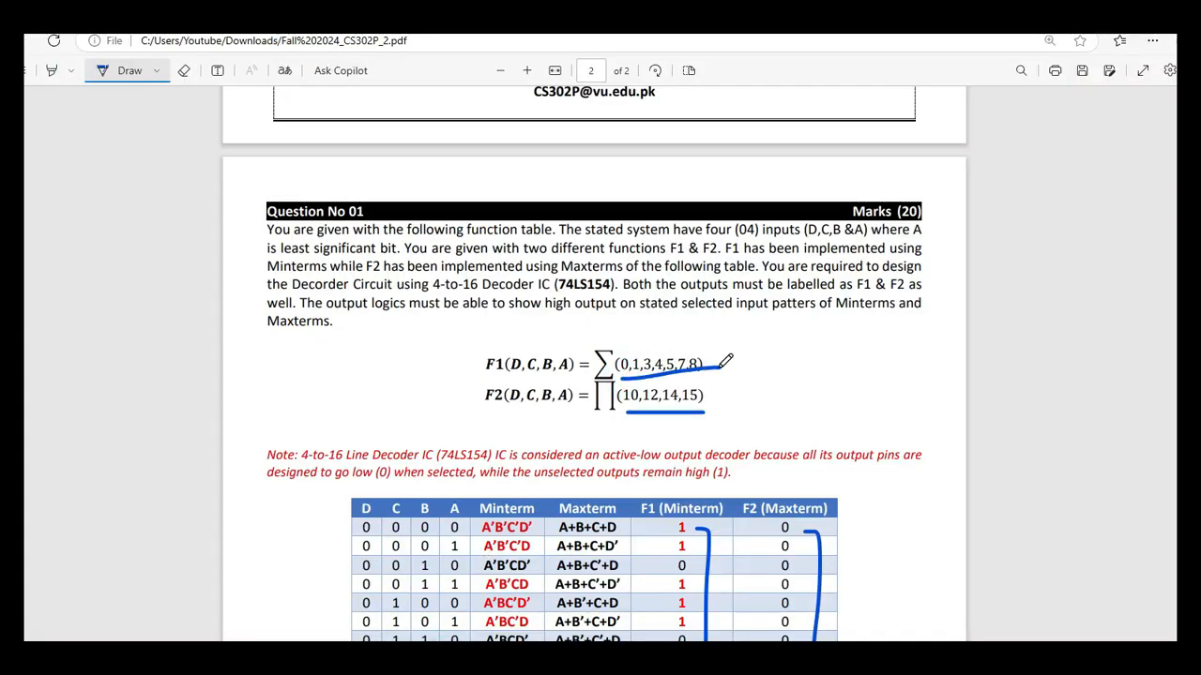
pyautogui.click(615, 657)
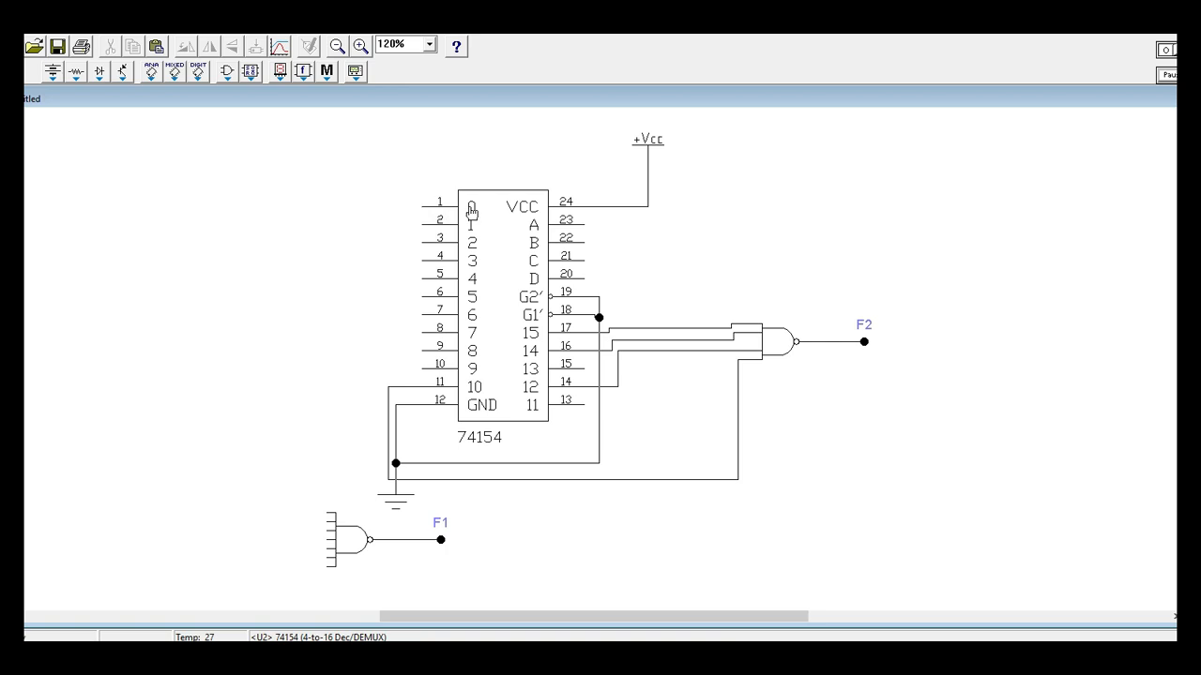
# Wire decoder output 0 to the lowest input of the F1 NAND gate, routing the wire far out to the left.
pyautogui.moveTo(422, 206); pyautogui.dragTo(327, 567)
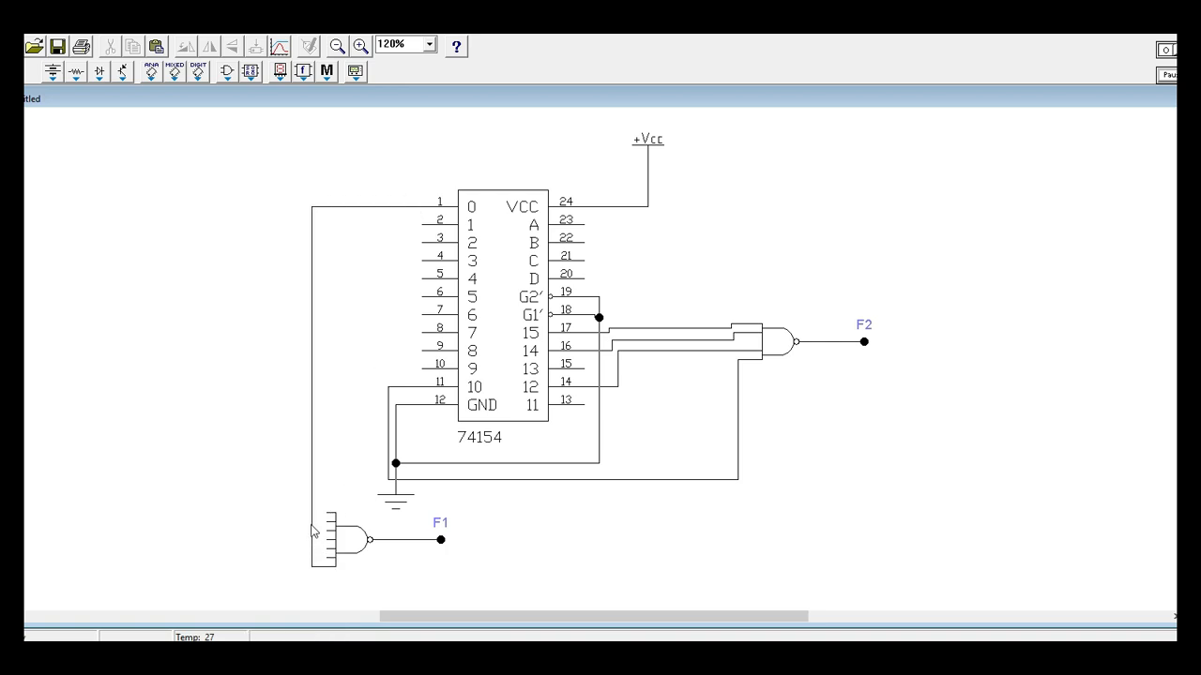
pyautogui.click(314, 526)
pyautogui.click(314, 525)
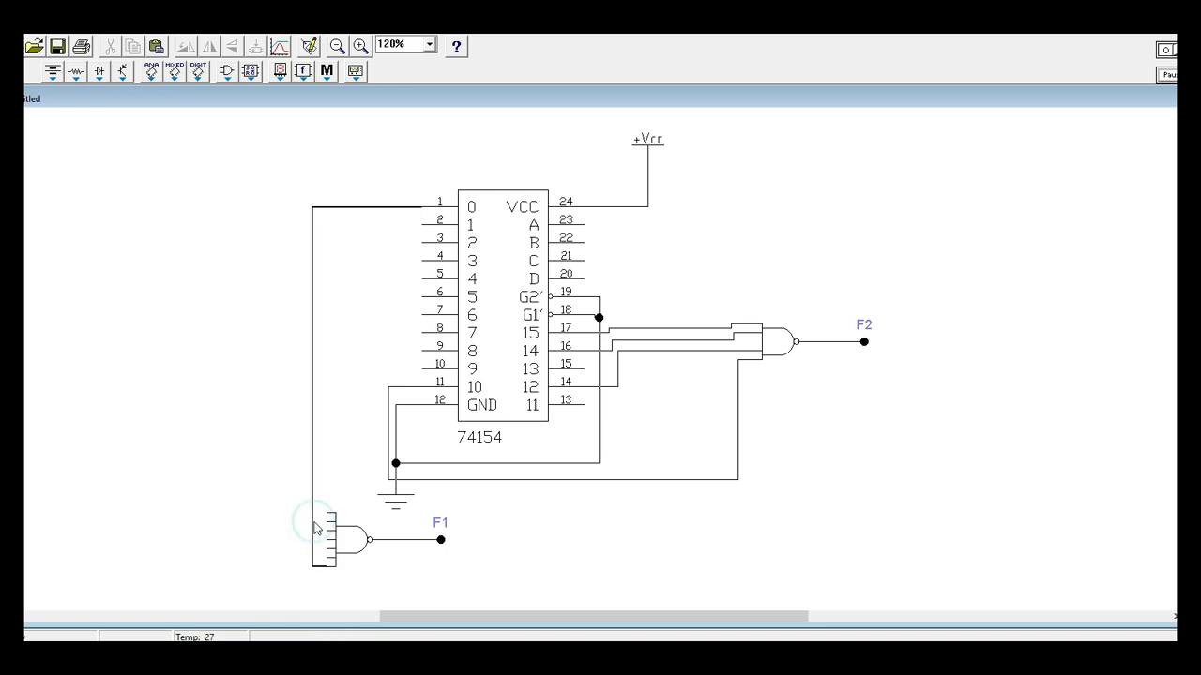
pyautogui.moveTo(314, 526); pyautogui.dragTo(108, 484)
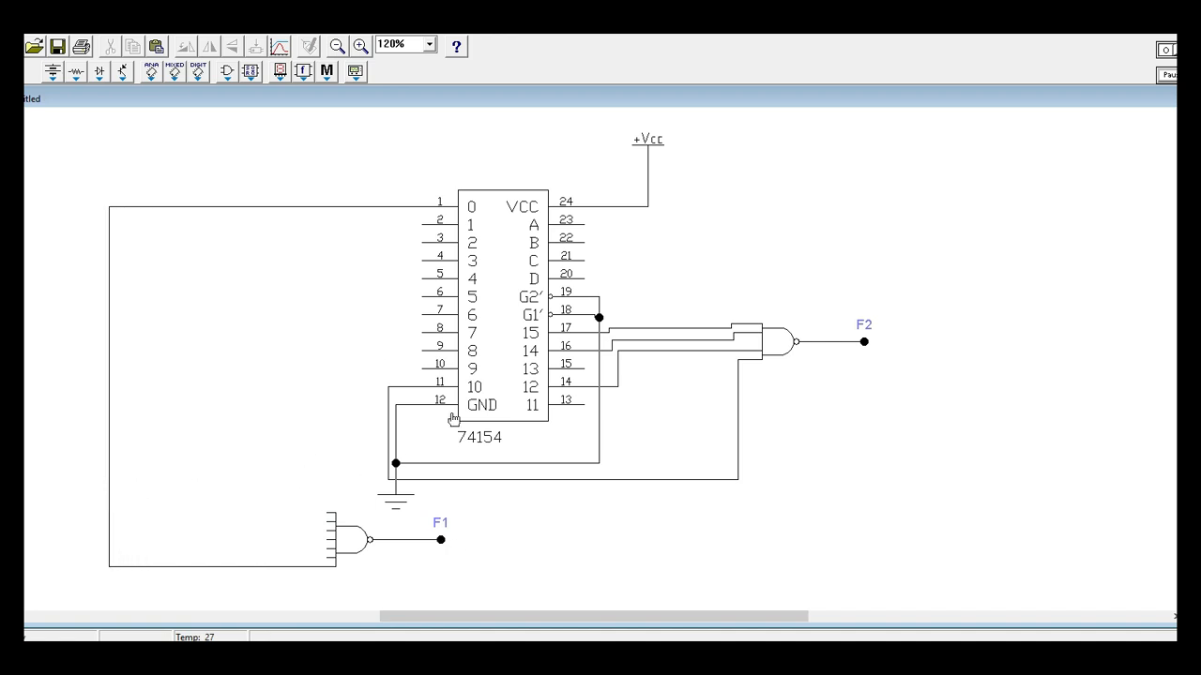
# Wire decoder output 1 to the second-lowest input of the F1 NAND gate, routing it just inside output 0's wire.
pyautogui.click(507, 657)
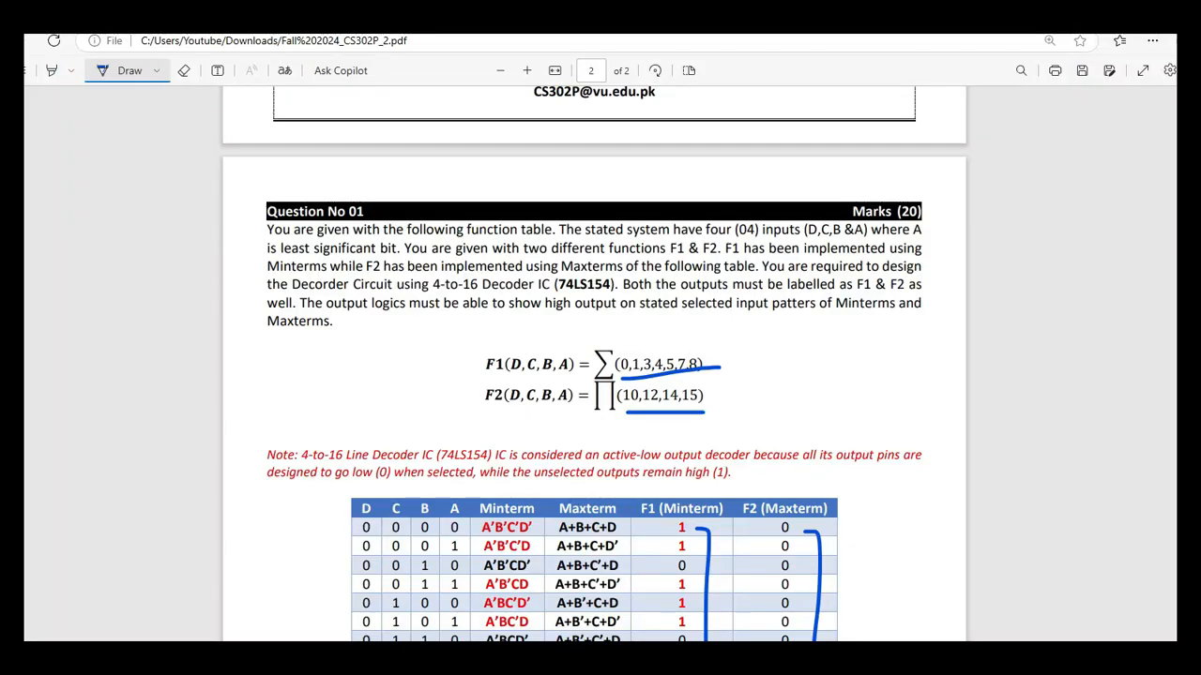
pyautogui.click(497, 656)
pyautogui.moveTo(423, 226); pyautogui.dragTo(328, 557)
pyautogui.moveTo(311, 408); pyautogui.dragTo(126, 360)
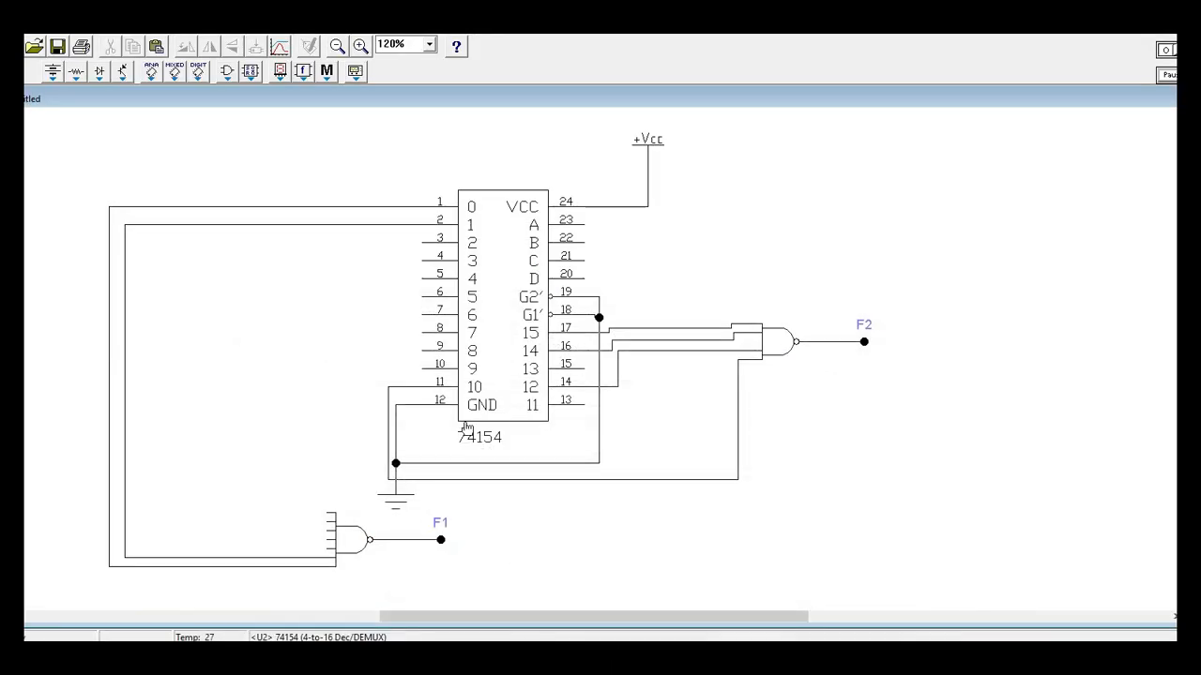
# Wire decoder outputs 3 and 4 to the third- and fourth-lowest inputs of the F1 NAND gate, nesting their wires inside output 1's wire.
pyautogui.moveTo(422, 261); pyautogui.dragTo(330, 547)
pyautogui.moveTo(313, 464); pyautogui.dragTo(145, 439)
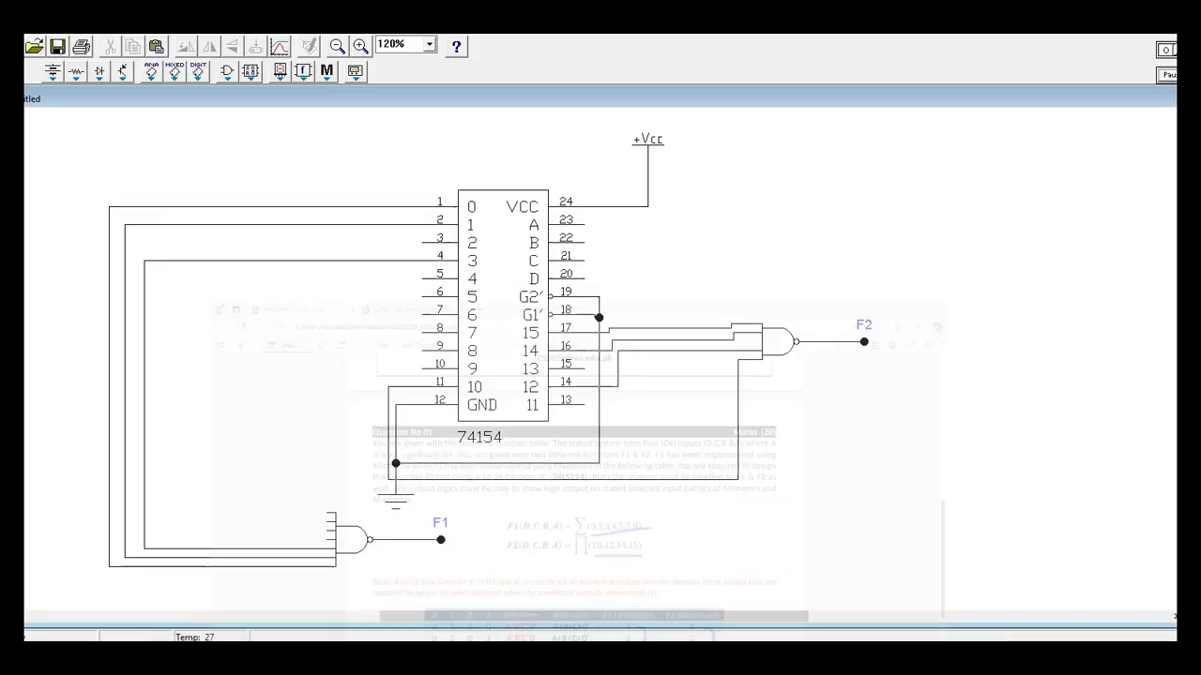
pyautogui.click(422, 279)
pyautogui.moveTo(422, 278); pyautogui.dragTo(327, 540)
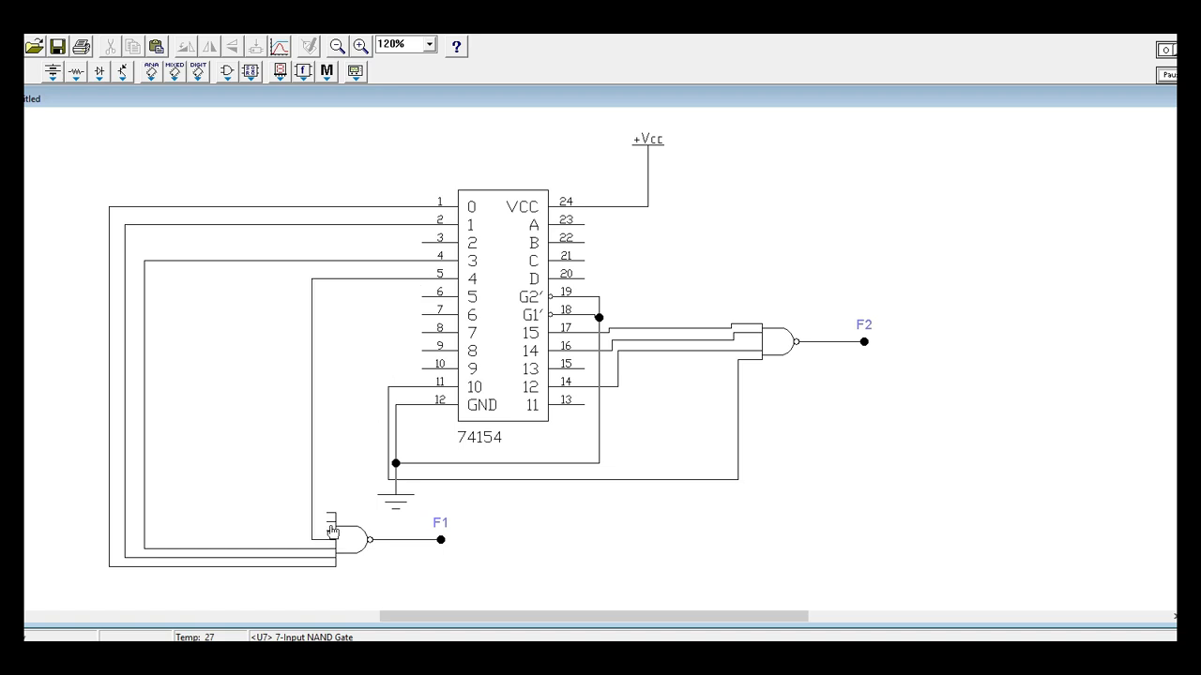
pyautogui.moveTo(312, 479); pyautogui.dragTo(174, 434)
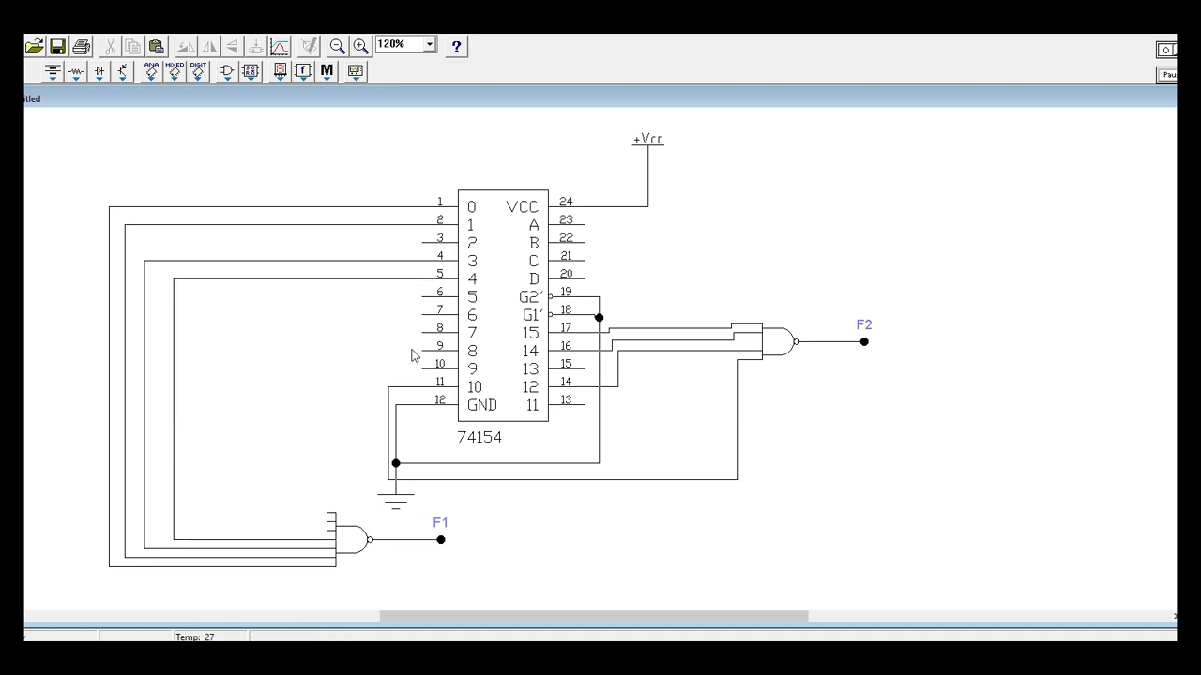
# Spread the wires of decoder outputs 0, 1, 3 and 4 back out to the left of the F1 NAND gate.
pyautogui.click(424, 302)
pyautogui.click(423, 301)
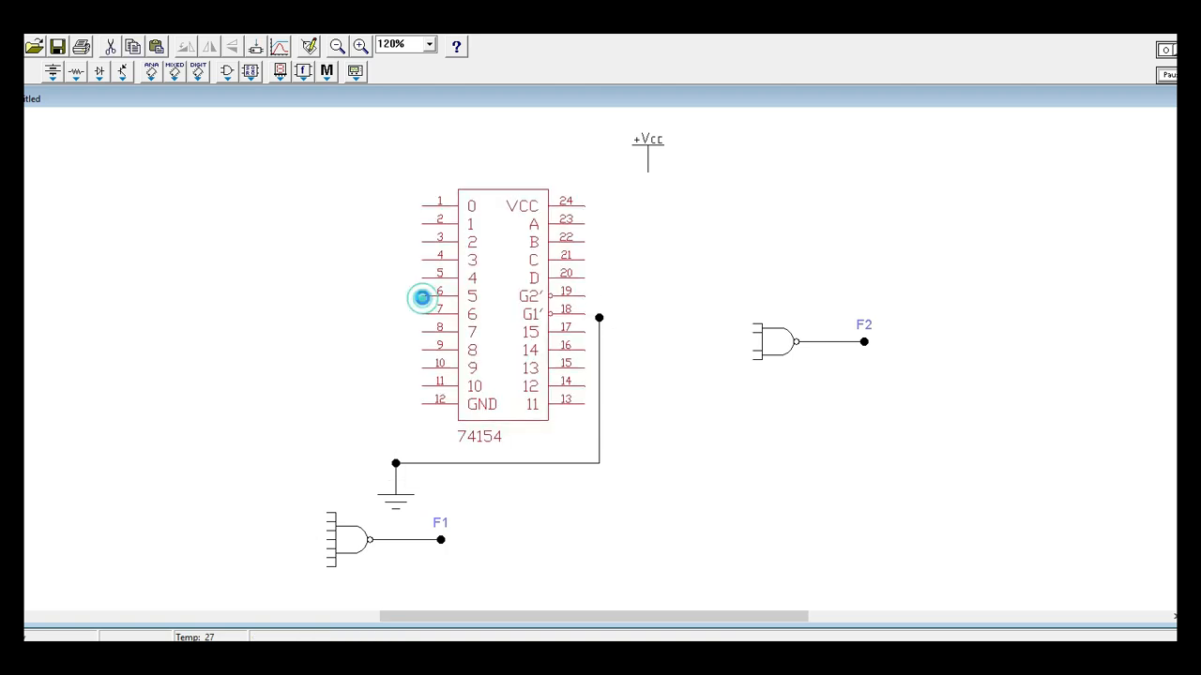
pyautogui.click(373, 359)
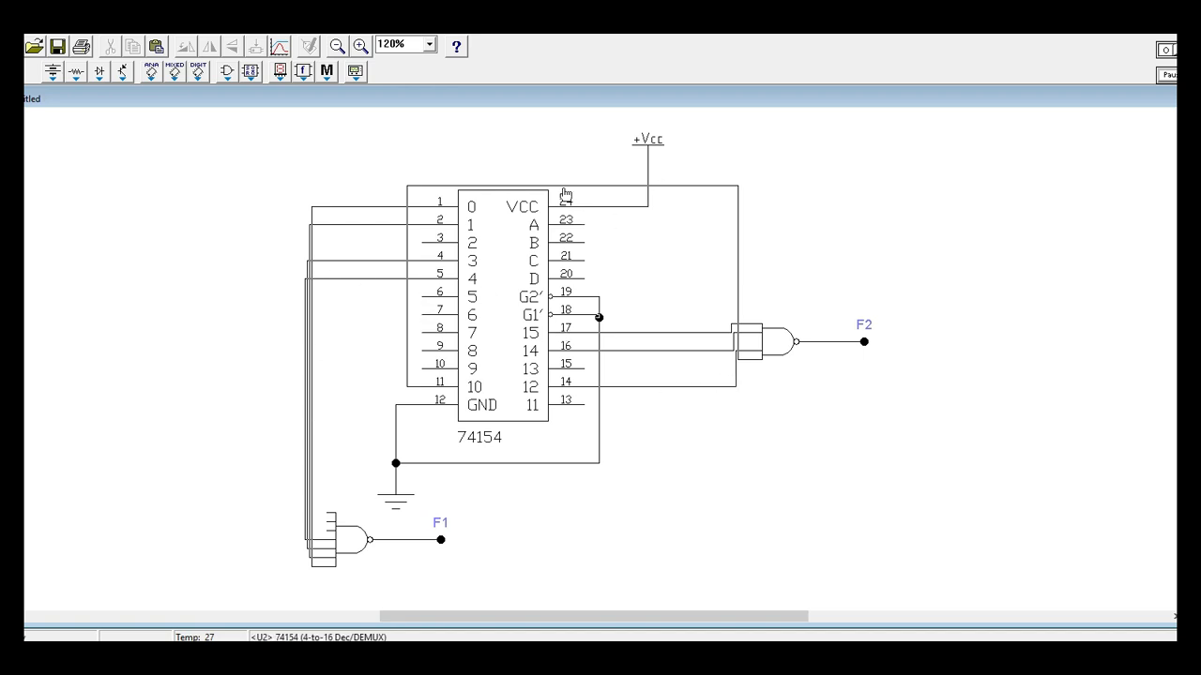
pyautogui.moveTo(328, 205); pyautogui.dragTo(83, 205)
pyautogui.moveTo(310, 244); pyautogui.dragTo(101, 226)
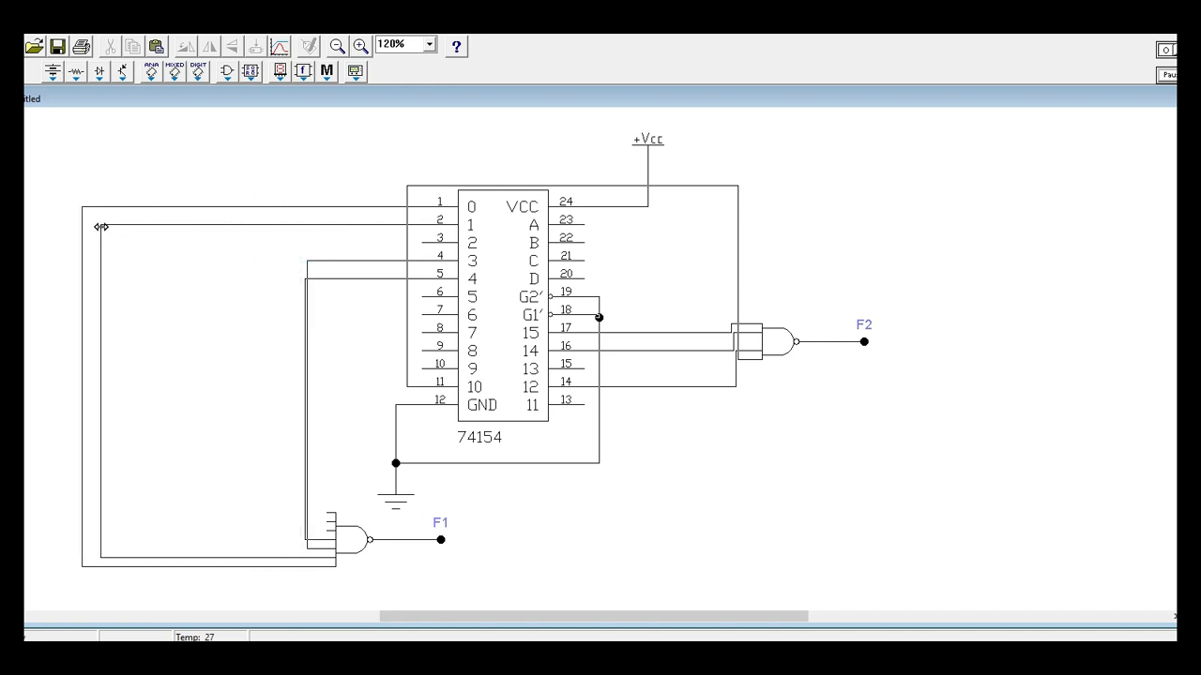
pyautogui.moveTo(312, 269); pyautogui.dragTo(113, 253)
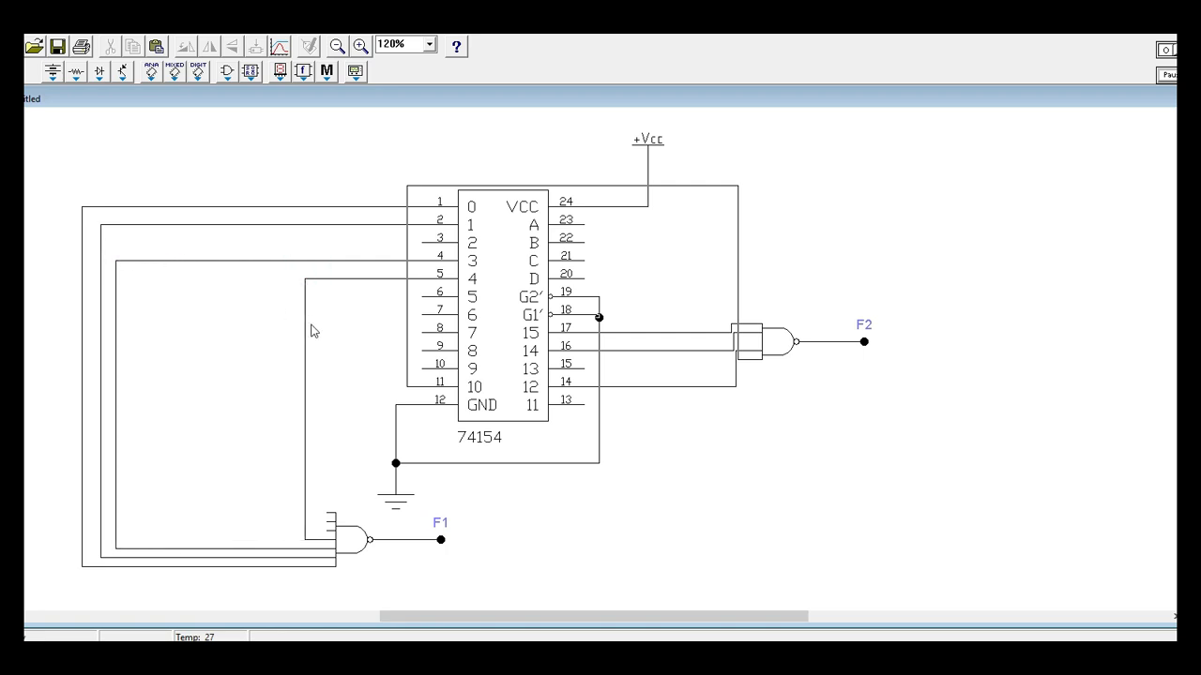
pyautogui.moveTo(303, 319); pyautogui.dragTo(143, 307)
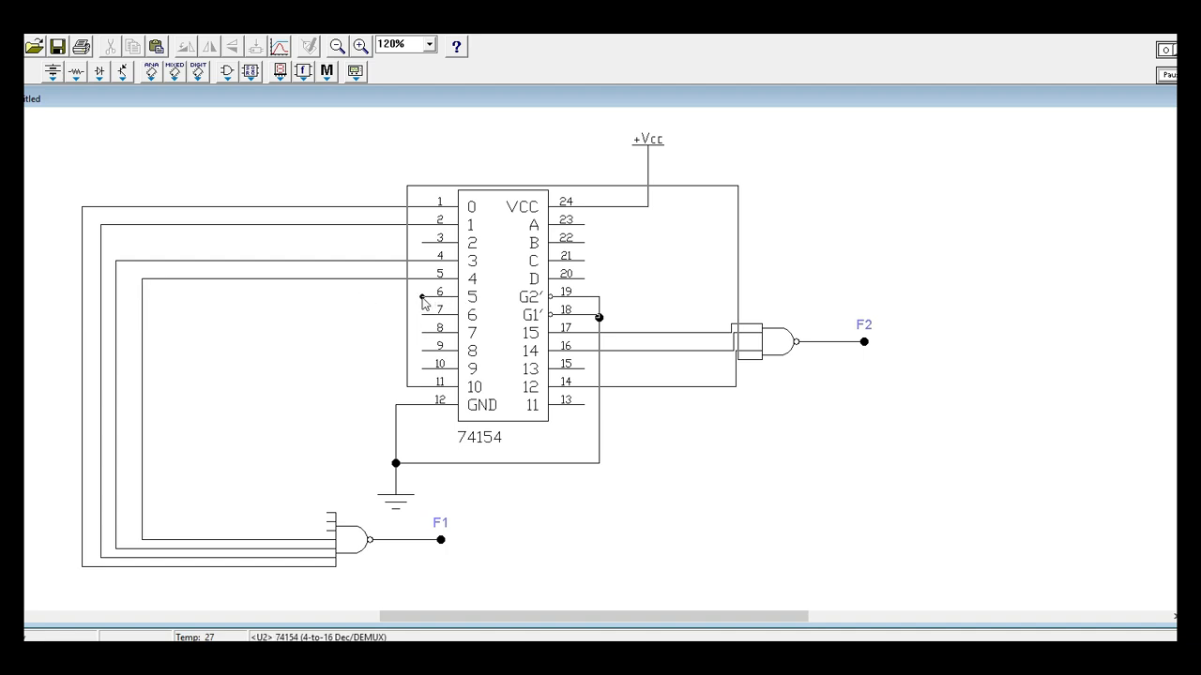
# Wire decoder outputs 5, 7 and 8 to the three uppermost inputs of the F1 NAND gate, nesting each wire inside the previous one.
pyautogui.moveTo(422, 297)
pyautogui.mouseDown()
pyautogui.moveTo(328, 518)
pyautogui.moveTo(334, 531)
pyautogui.mouseUp()
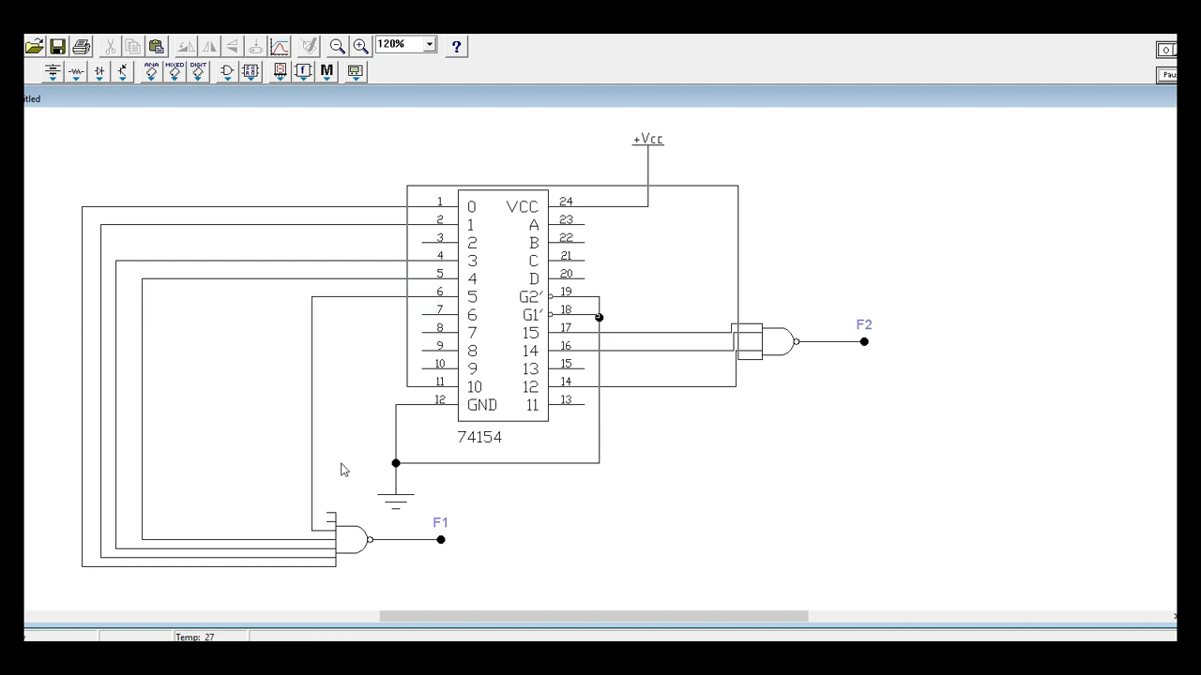
pyautogui.moveTo(314, 466); pyautogui.dragTo(162, 441)
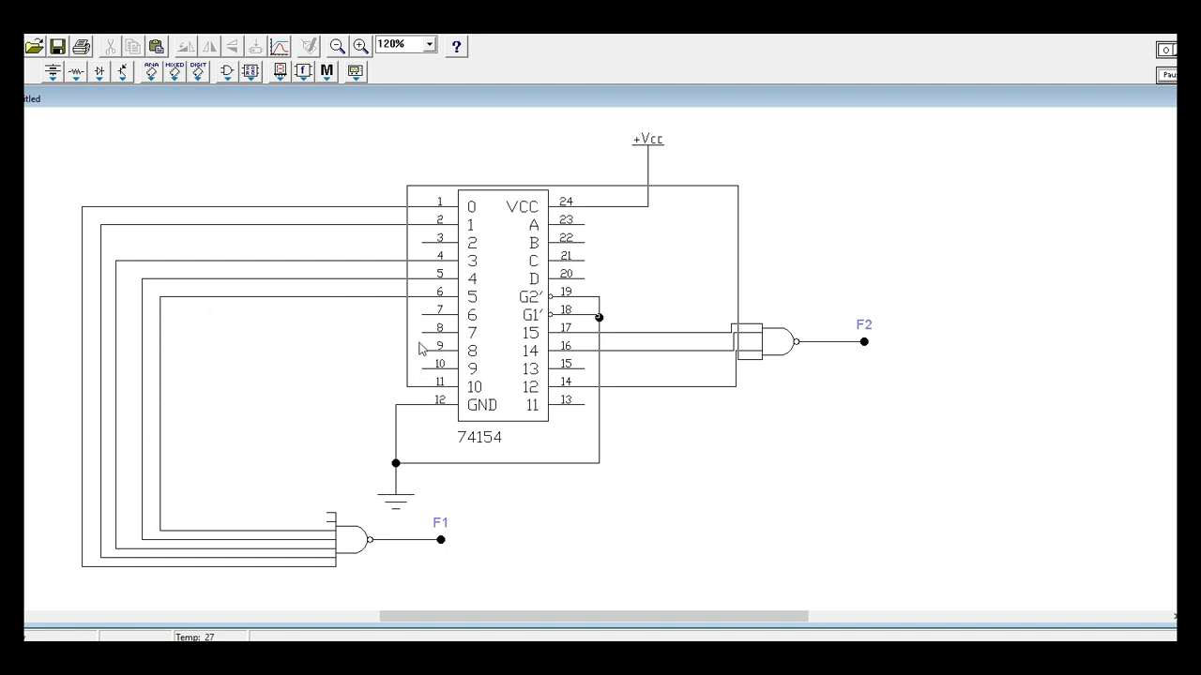
pyautogui.click(345, 364)
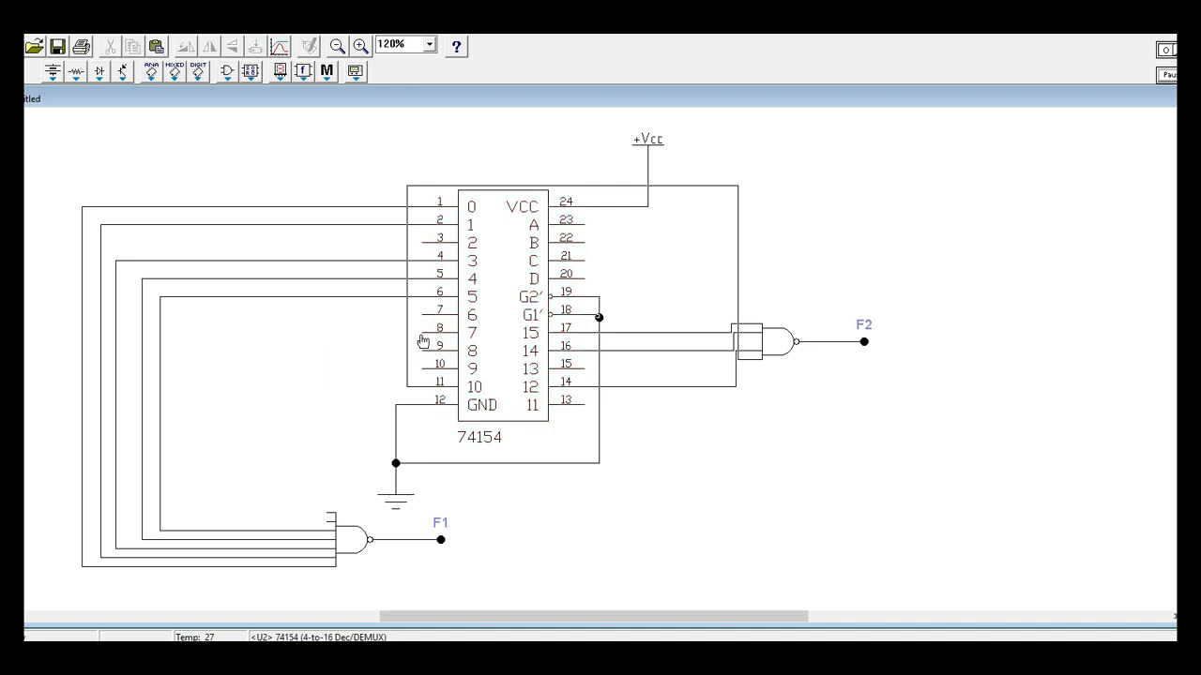
pyautogui.moveTo(422, 332); pyautogui.dragTo(329, 521)
pyautogui.moveTo(313, 478); pyautogui.dragTo(177, 444)
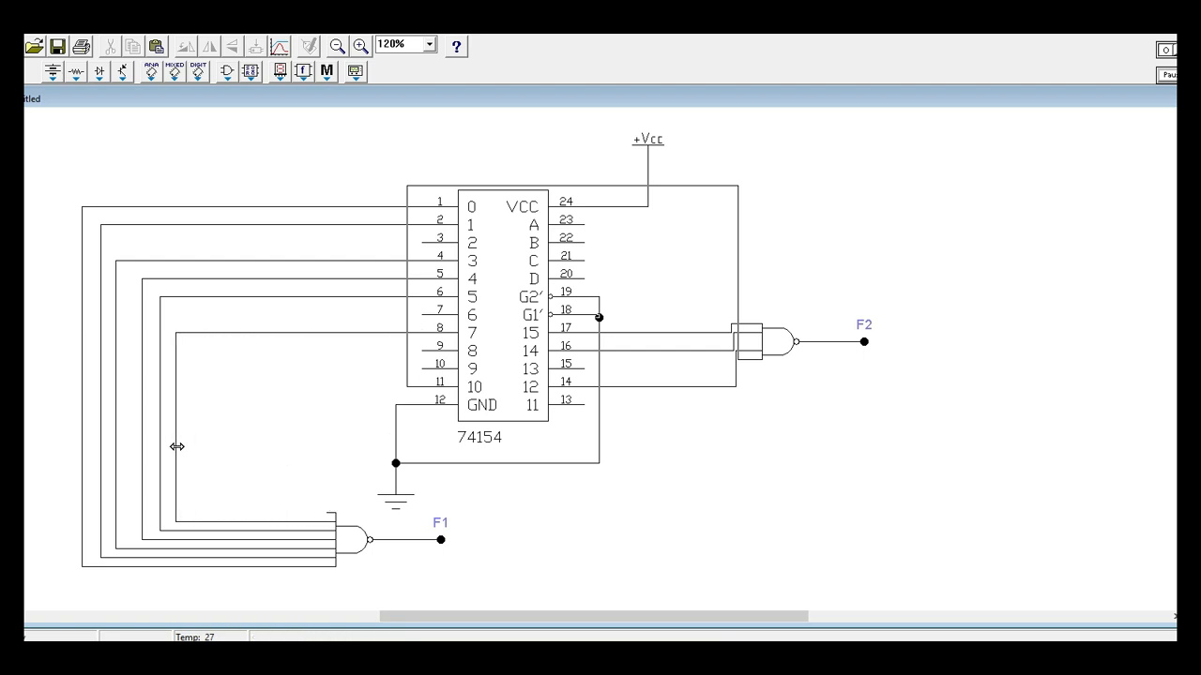
pyautogui.moveTo(423, 350); pyautogui.dragTo(202, 439)
pyautogui.click(313, 455)
pyautogui.click(598, 552)
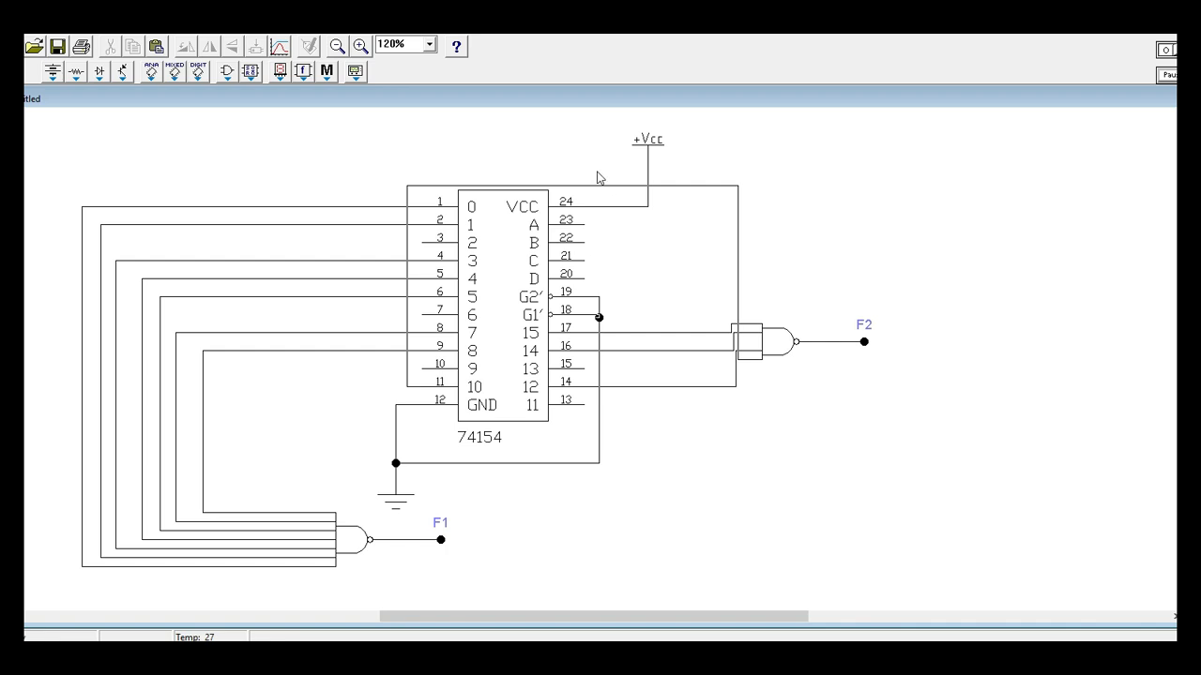
# Move decoder output 10's wire from above the IC to below the ground connection line.
pyautogui.moveTo(600, 188); pyautogui.dragTo(616, 481)
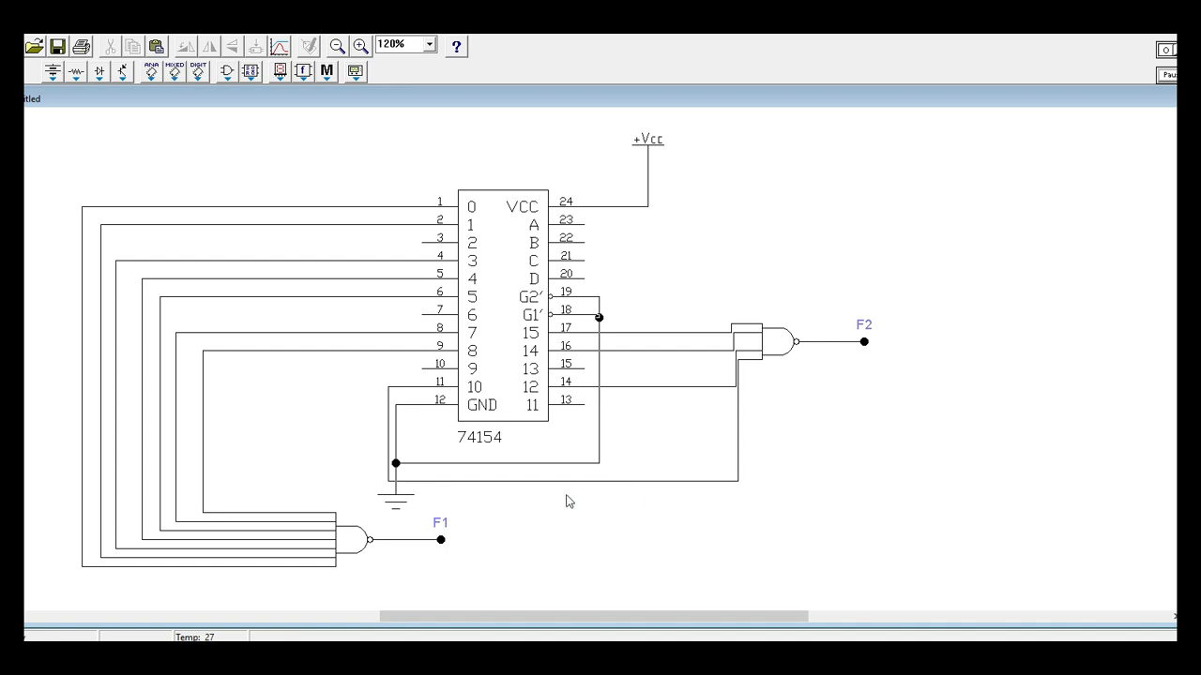
pyautogui.click(582, 319)
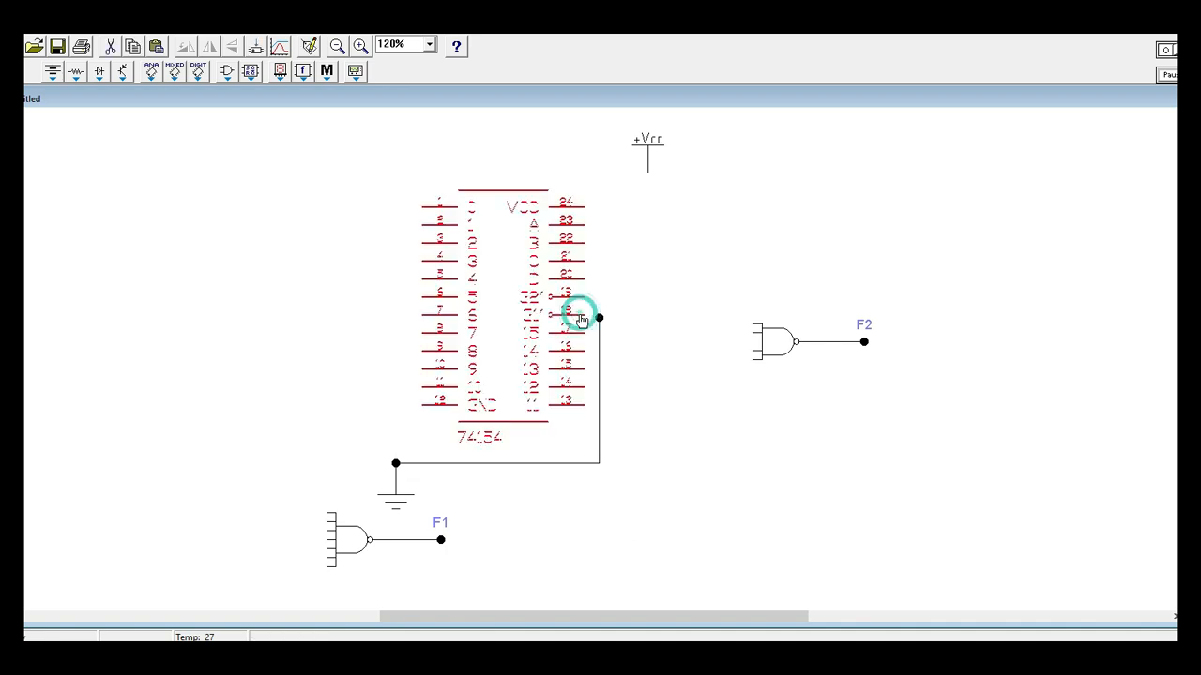
pyautogui.click(646, 511)
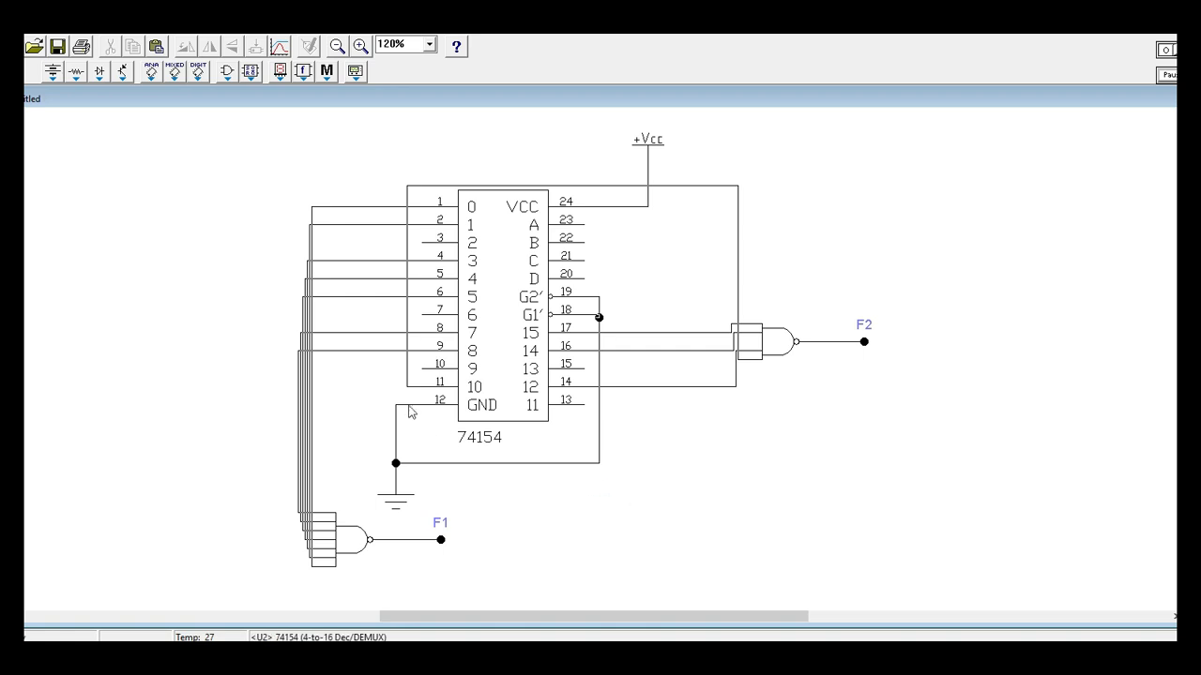
# Space the seven F1 wires from outputs 0, 1, 3, 4, 5, 7 and 8 evenly out to the left, with output 0 outermost.
pyautogui.moveTo(311, 215); pyautogui.dragTo(58, 188)
pyautogui.moveTo(308, 236); pyautogui.dragTo(86, 239)
pyautogui.moveTo(310, 268); pyautogui.dragTo(116, 246)
pyautogui.moveTo(306, 289); pyautogui.dragTo(152, 284)
pyautogui.moveTo(303, 309); pyautogui.dragTo(197, 300)
pyautogui.moveTo(300, 341); pyautogui.dragTo(231, 334)
pyautogui.moveTo(299, 375); pyautogui.dragTo(270, 373)
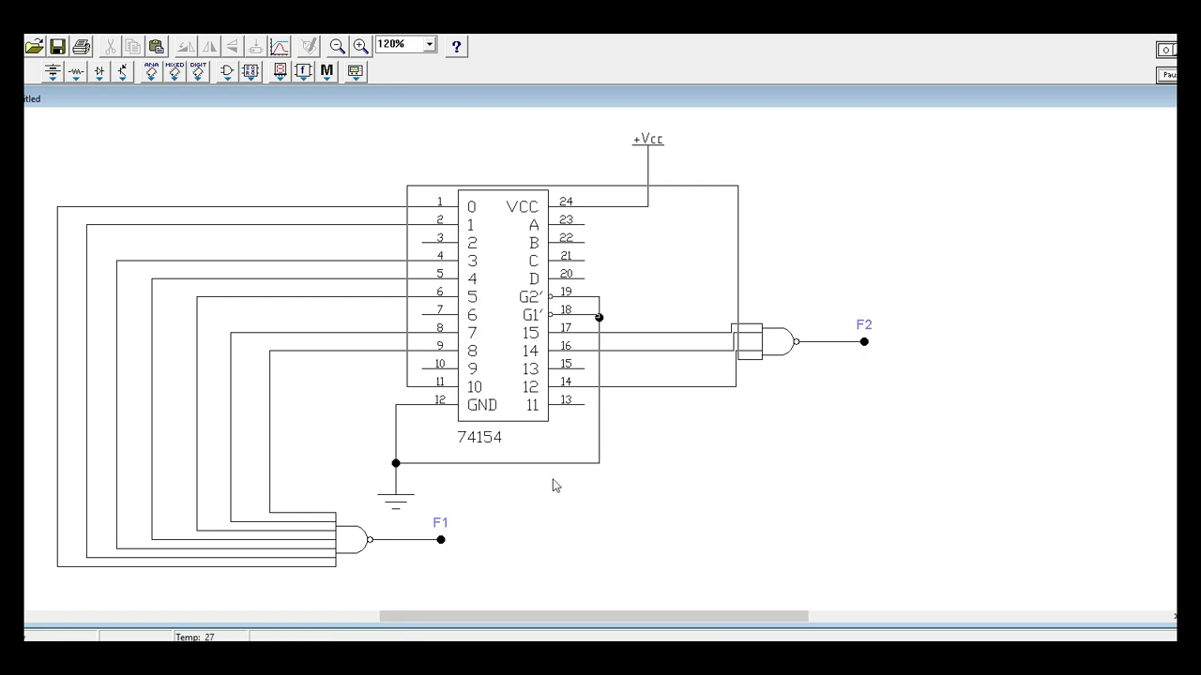
# Reroute output 10's wire beneath the IC, and bend output 12's wire upward close to the decoder on its way to the F2 gate.
pyautogui.moveTo(605, 186); pyautogui.dragTo(616, 481)
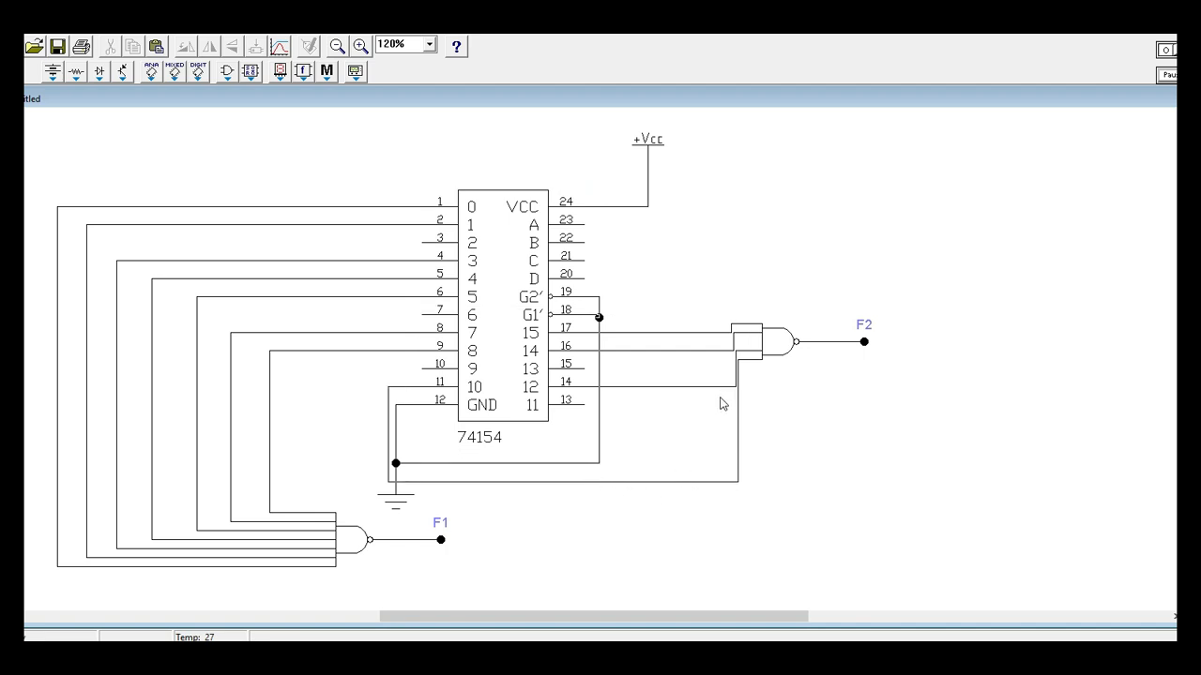
pyautogui.moveTo(718, 387)
pyautogui.mouseDown()
pyautogui.moveTo(708, 358)
pyautogui.moveTo(710, 368)
pyautogui.mouseUp()
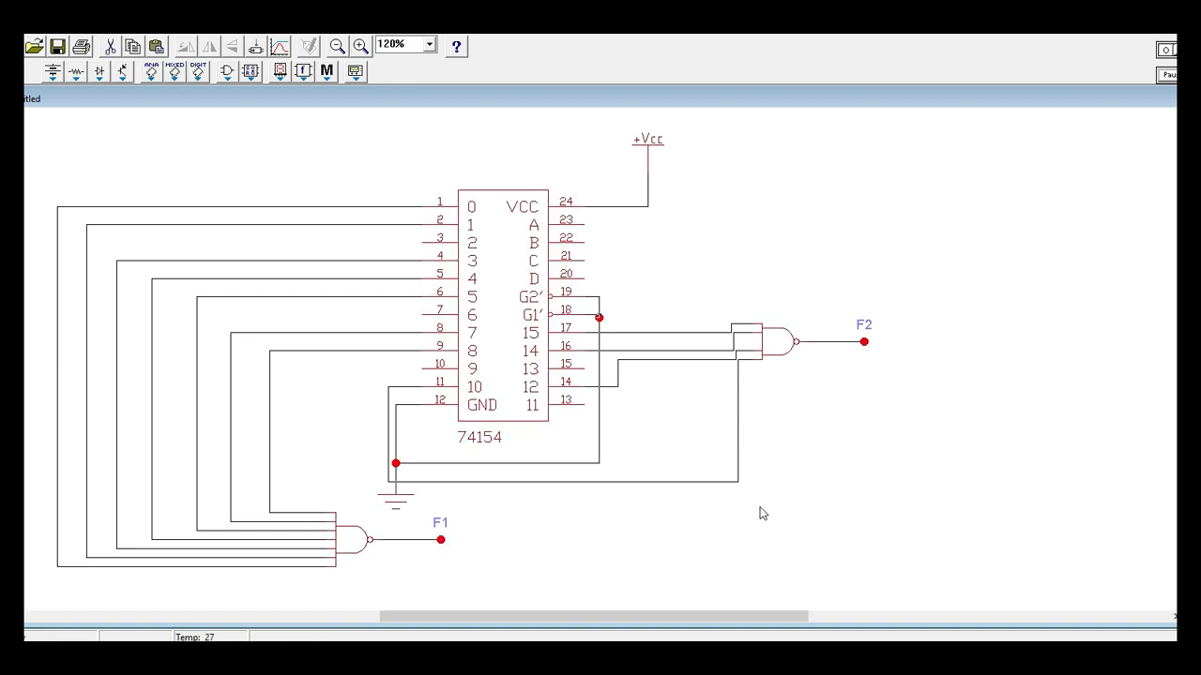
pyautogui.click(821, 489)
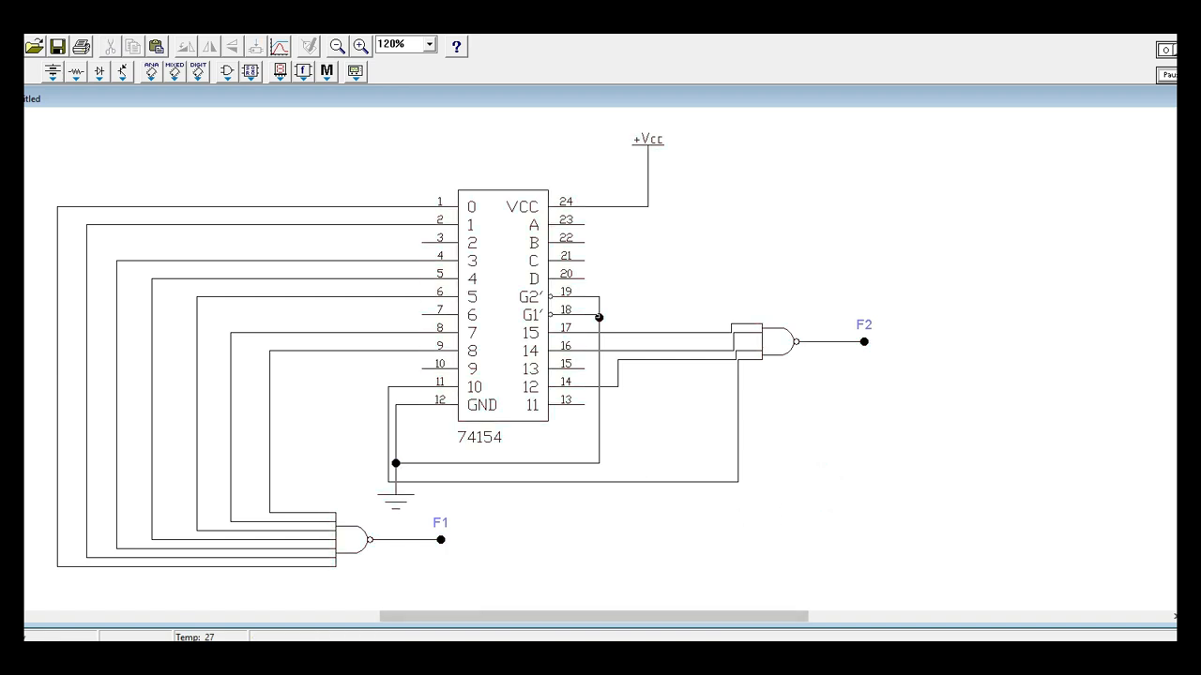
# Switch to the assignment PDF, review the question and function table, underline "The output" in the question text, and return to the circuit.
pyautogui.click(514, 657)
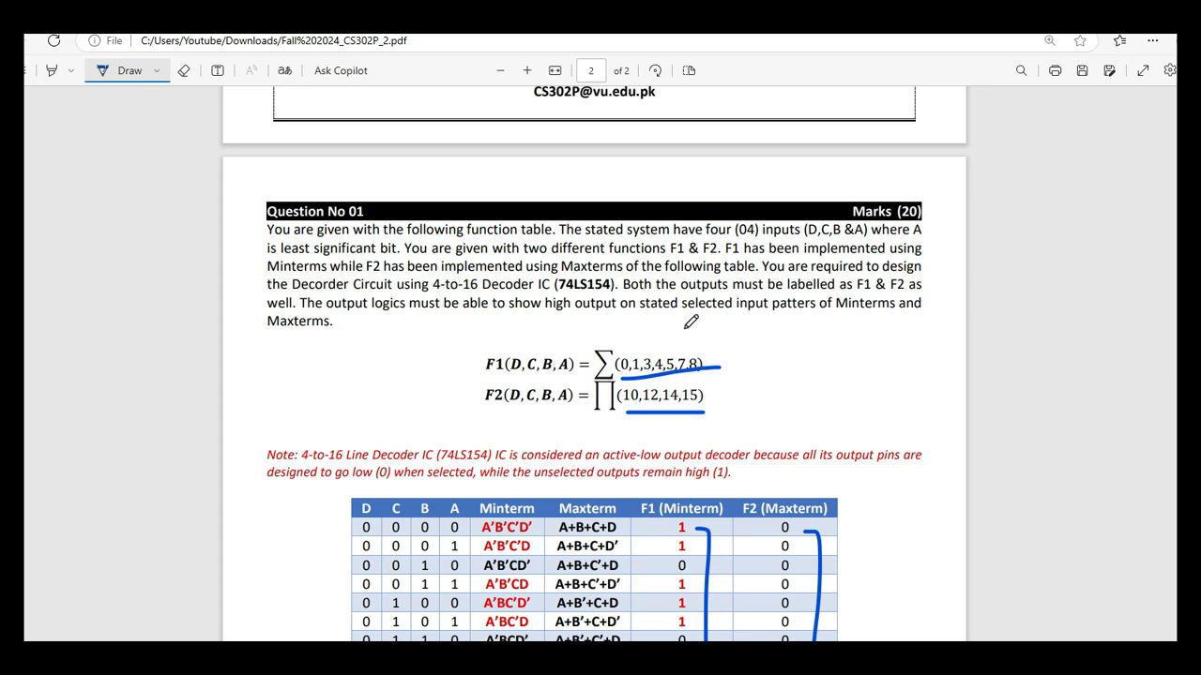
pyautogui.scroll(-3, 691, 321)
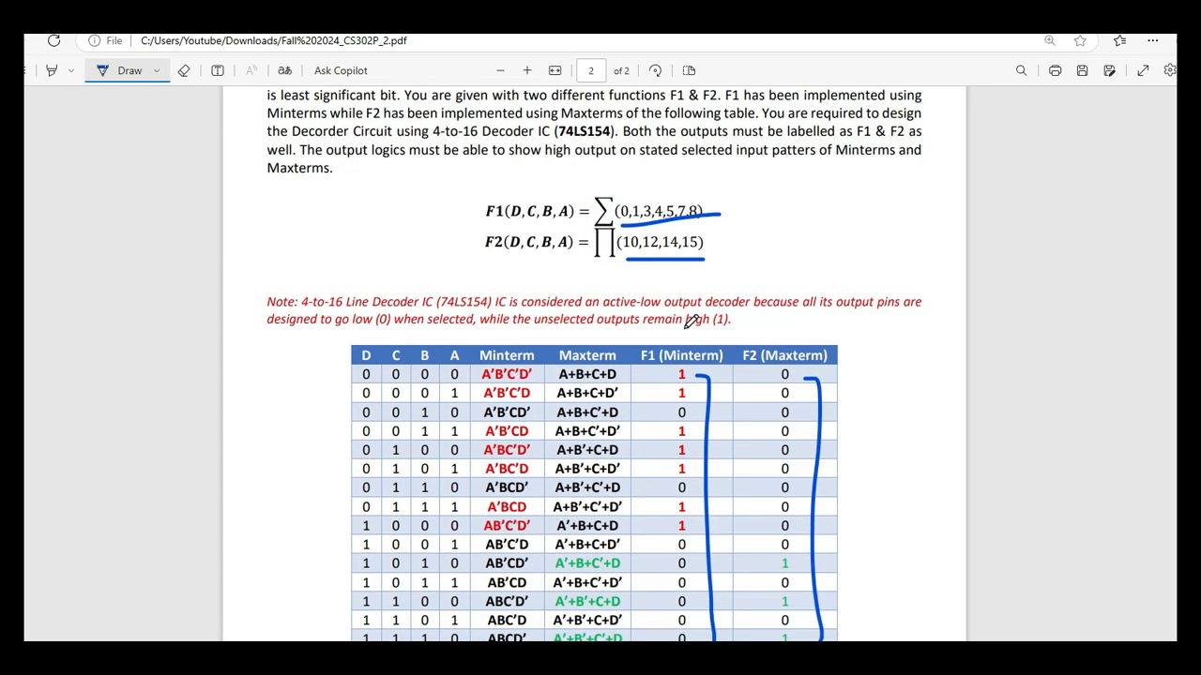
pyautogui.scroll(2, 690, 322)
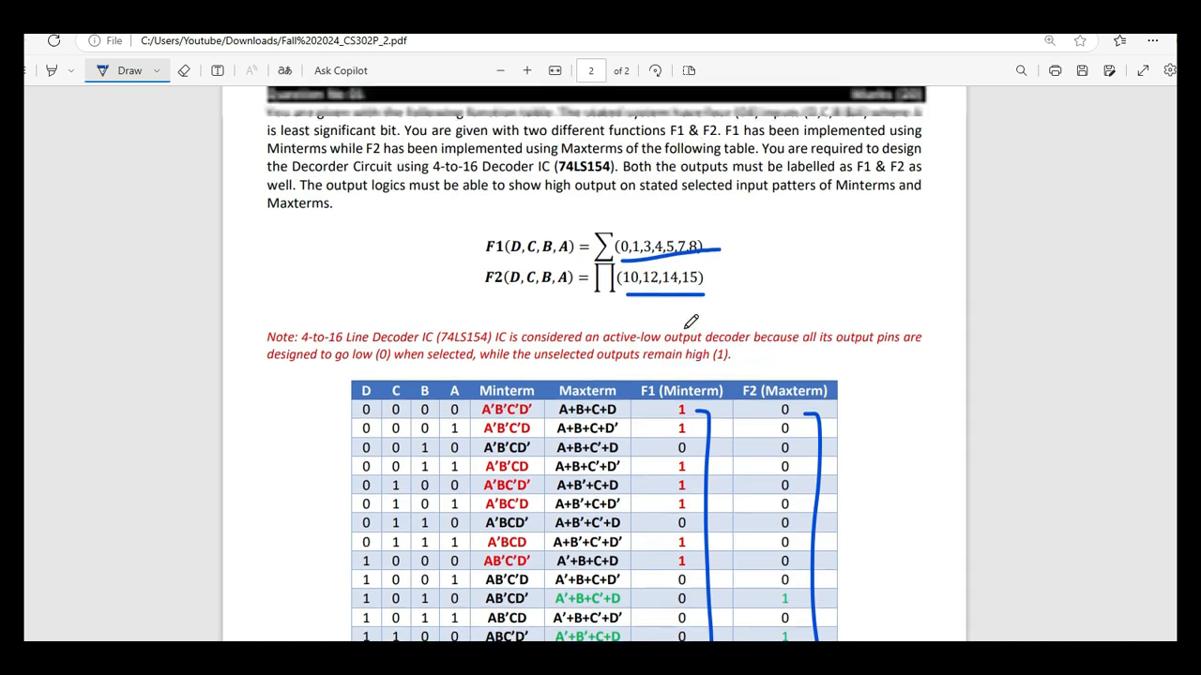
pyautogui.scroll(-2, 694, 320)
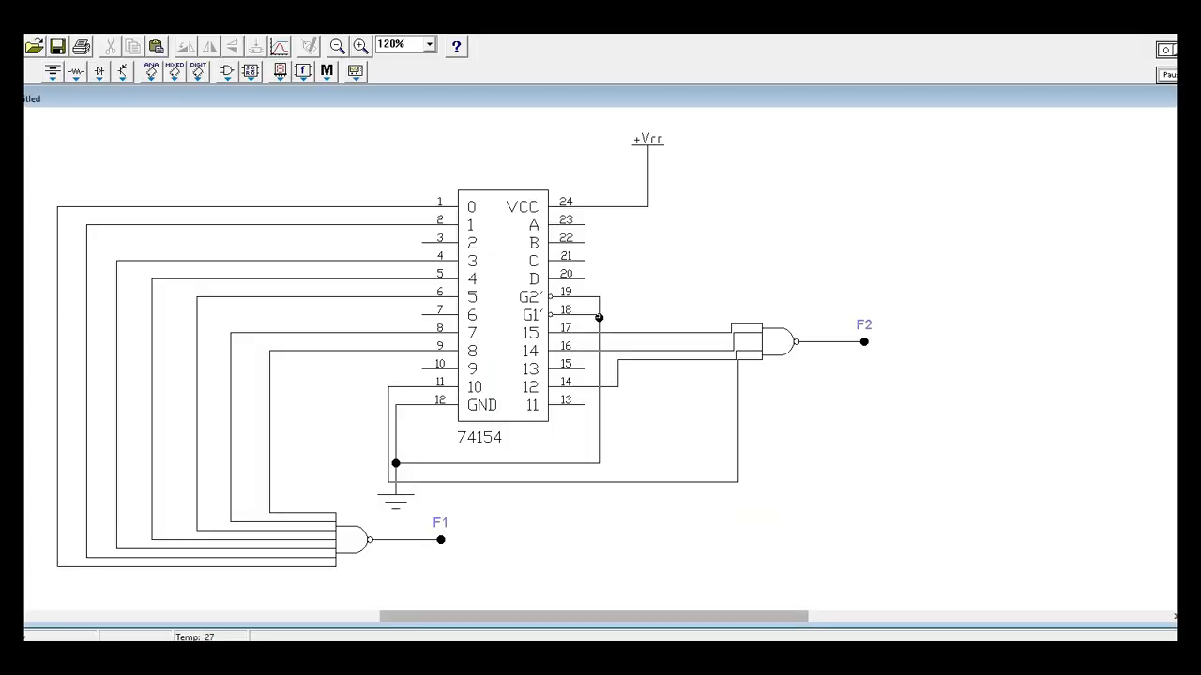
pyautogui.click(455, 659)
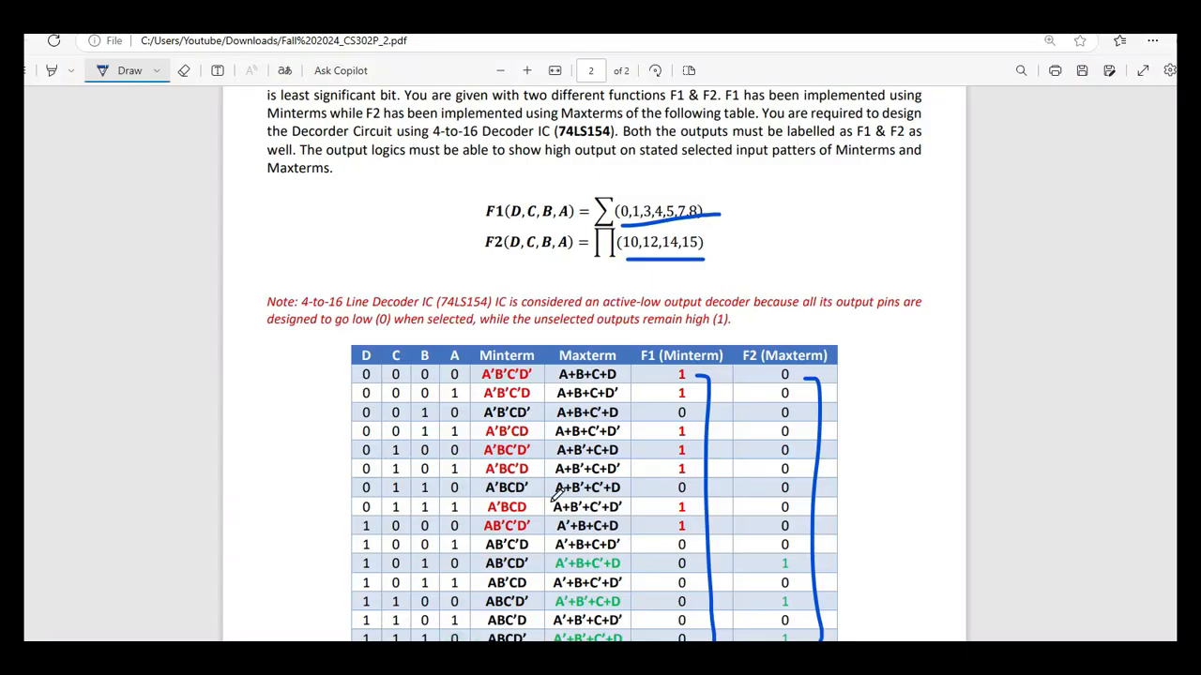
pyautogui.scroll(1, 557, 497)
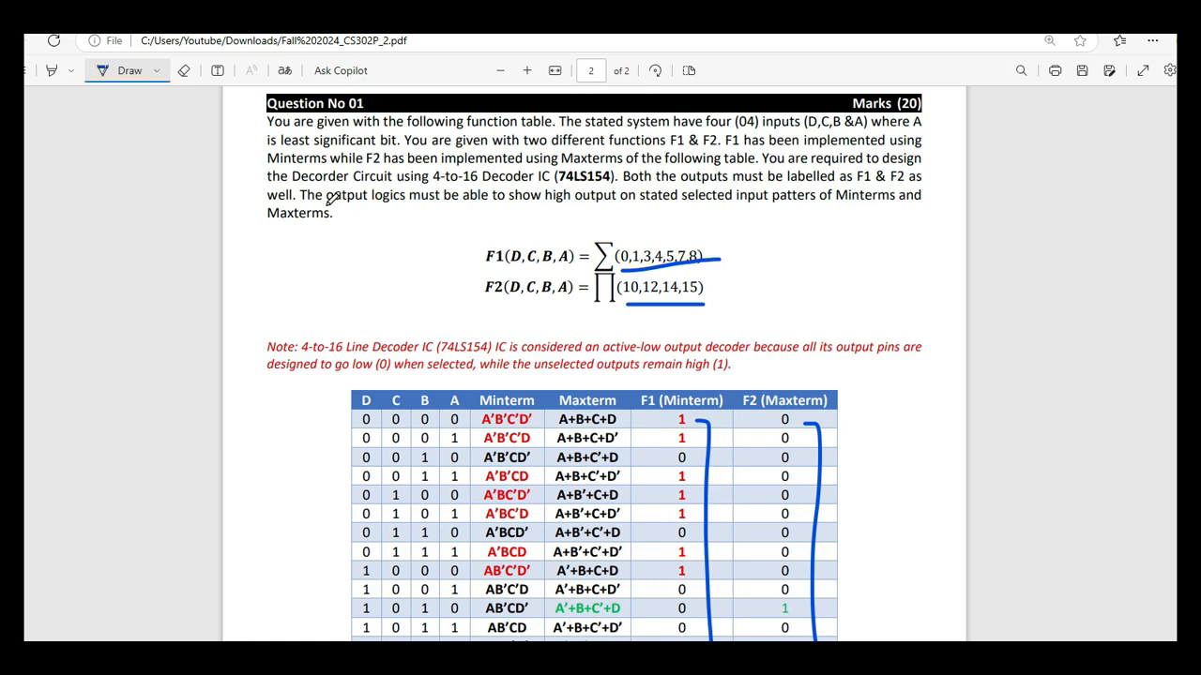
pyautogui.moveTo(302, 201); pyautogui.dragTo(369, 206)
pyautogui.scroll(-3, 772, 219)
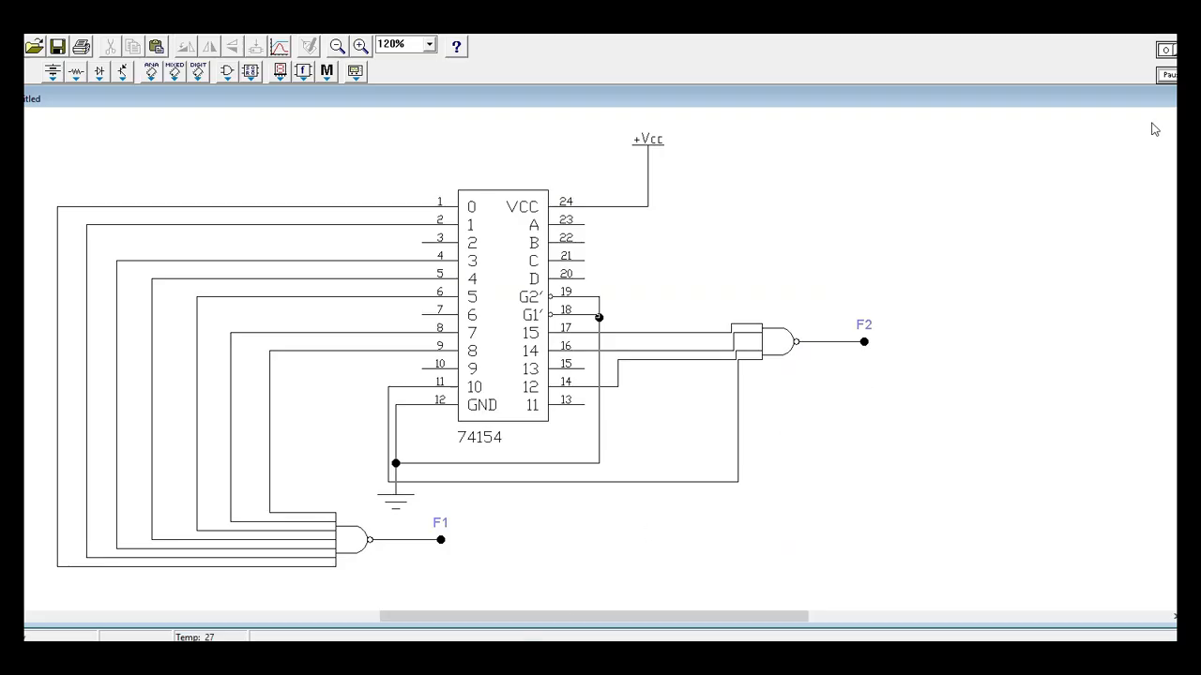
# Run the circuit simulation and examine the F1 and F2 definitions and the function table in the assignment PDF.
pyautogui.click(1166, 49)
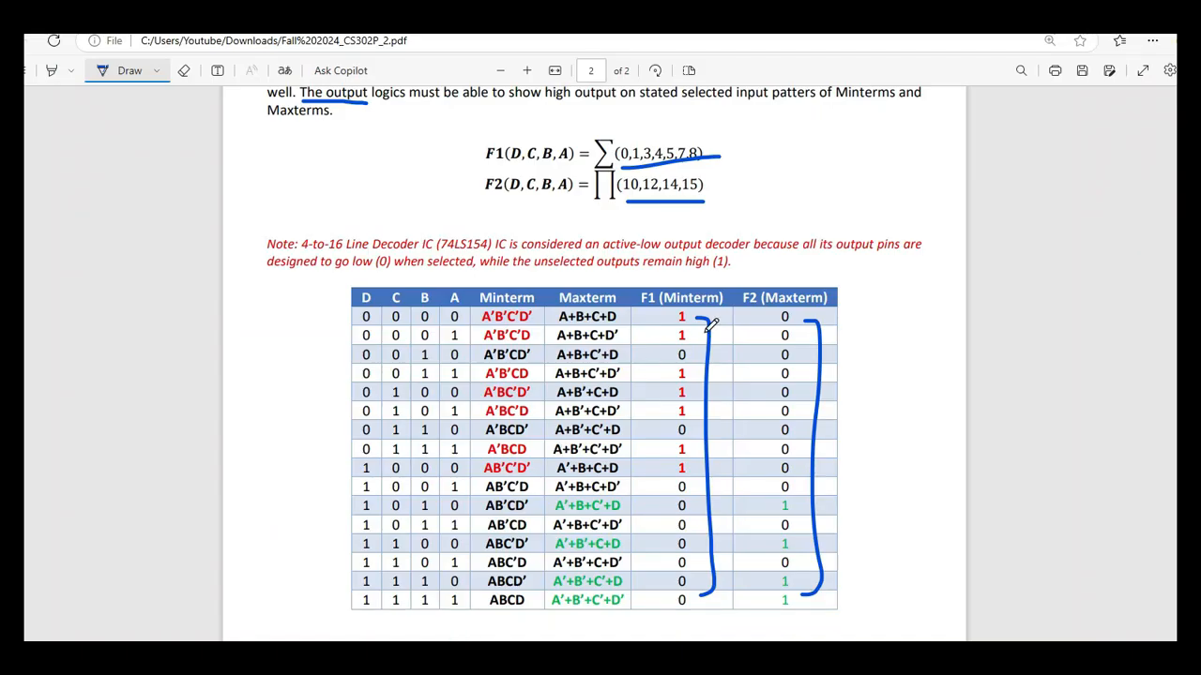
pyautogui.scroll(1, 711, 325)
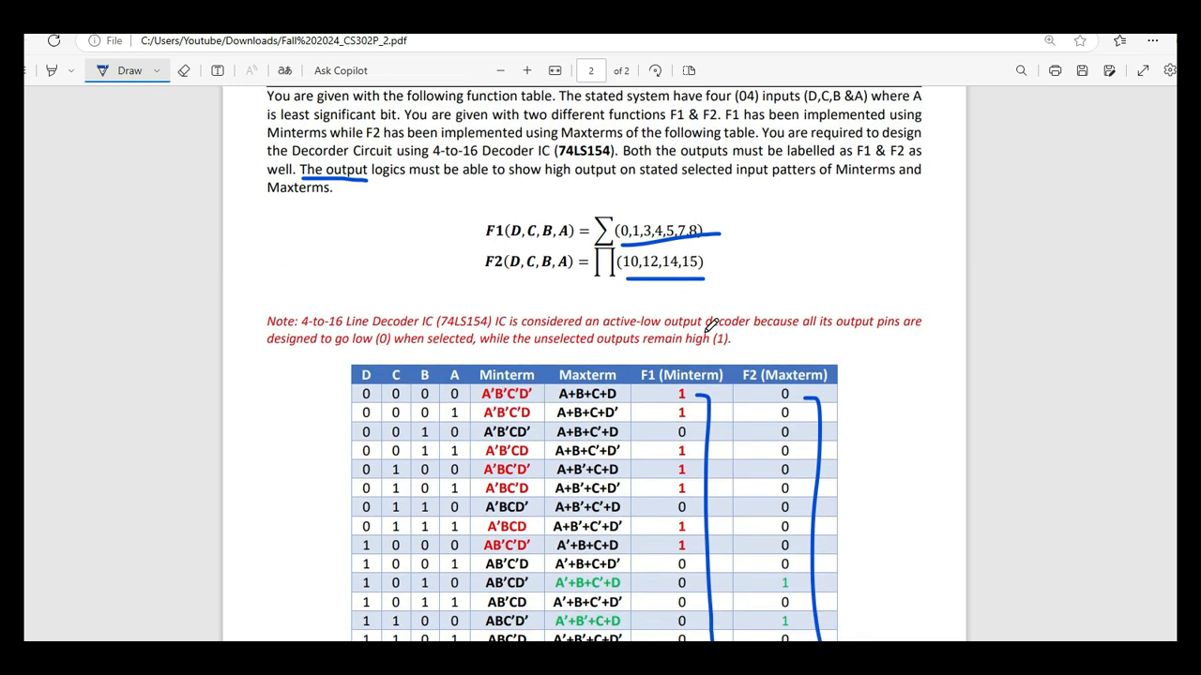
pyautogui.scroll(-2, 711, 319)
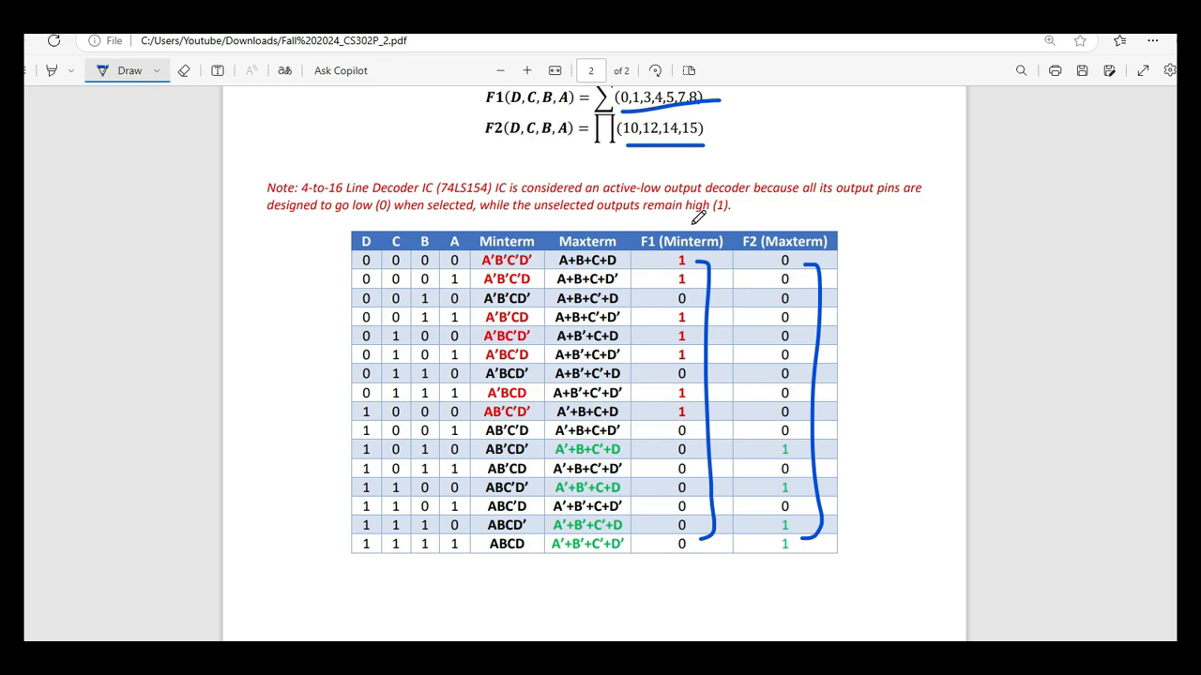
pyautogui.scroll(1, 699, 216)
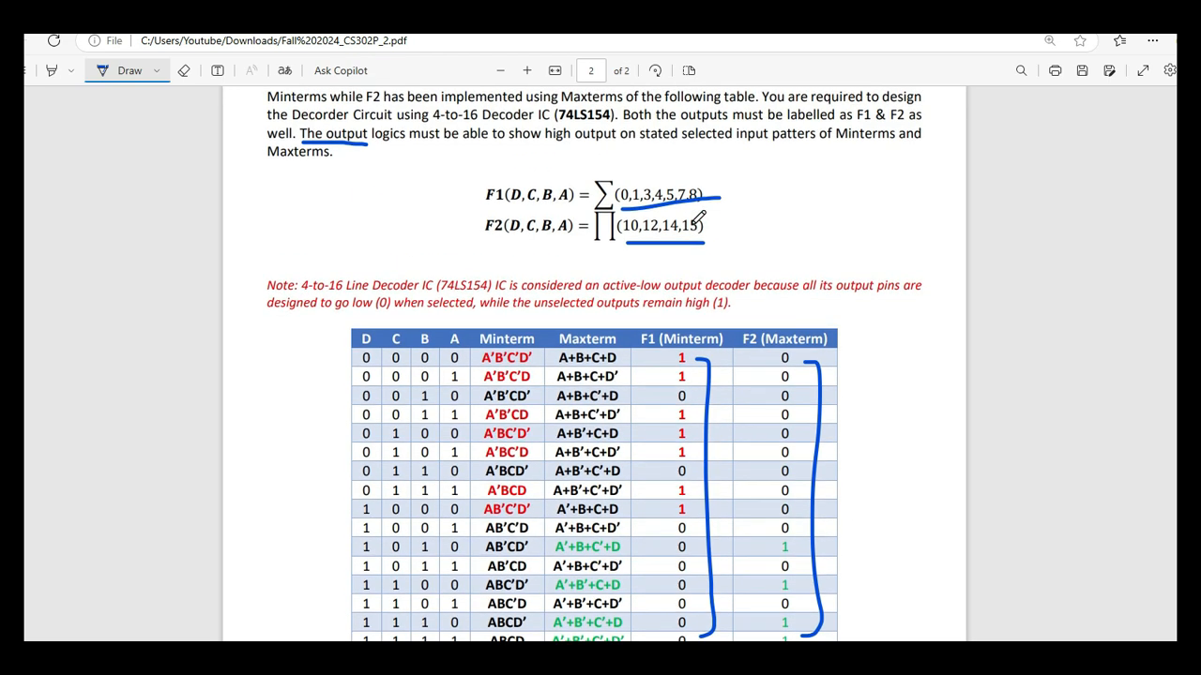
pyautogui.scroll(-1, 699, 218)
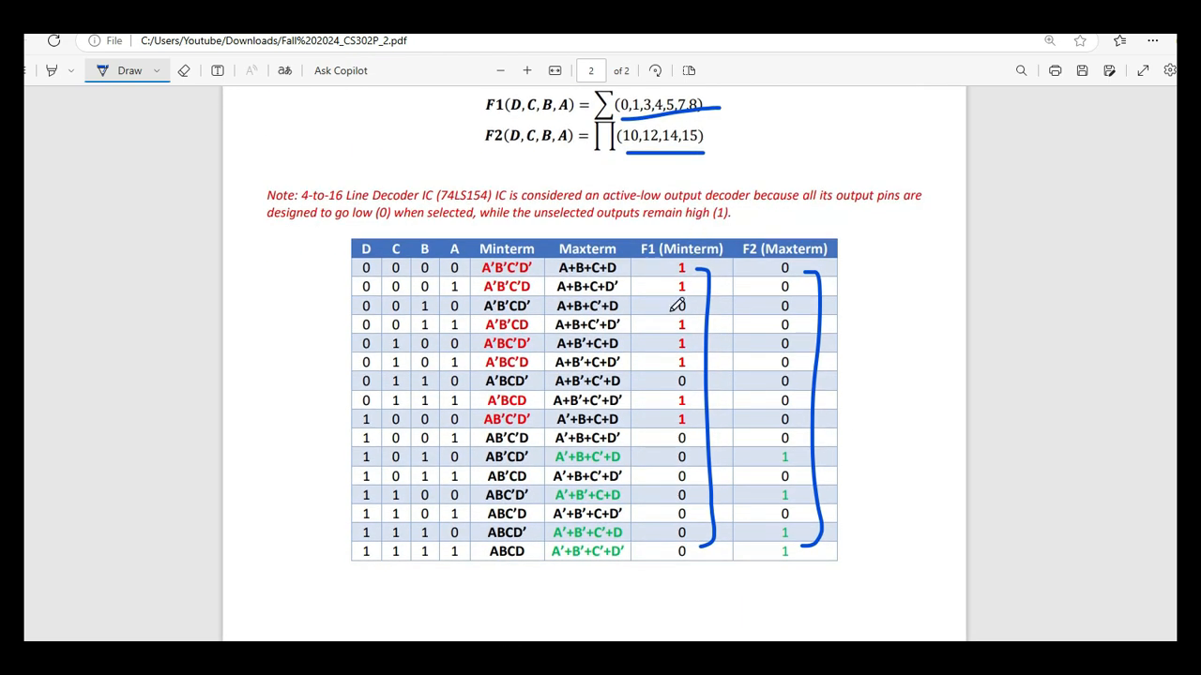
pyautogui.scroll(1, 676, 305)
pyautogui.scroll(2, 677, 305)
pyautogui.scroll(-1, 679, 303)
pyautogui.scroll(1, 678, 303)
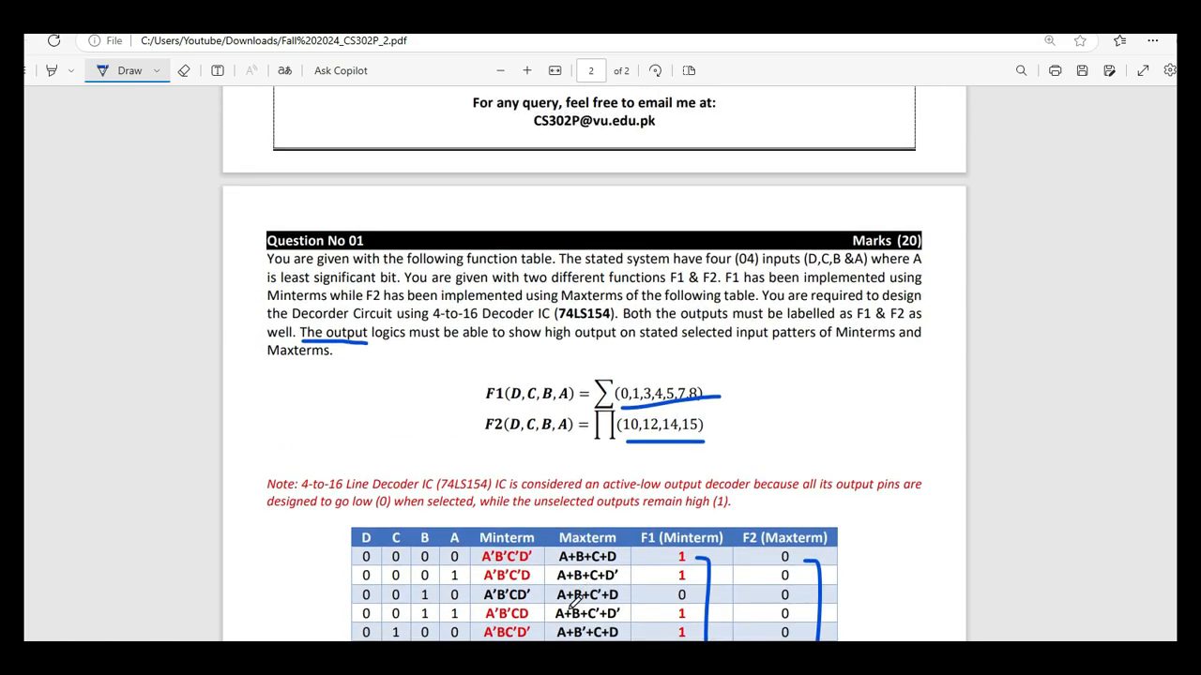
# Switch back to the circuit, look through the logic gate and digital component collections, and review the whole 74154 decoder layout.
pyautogui.click(539, 657)
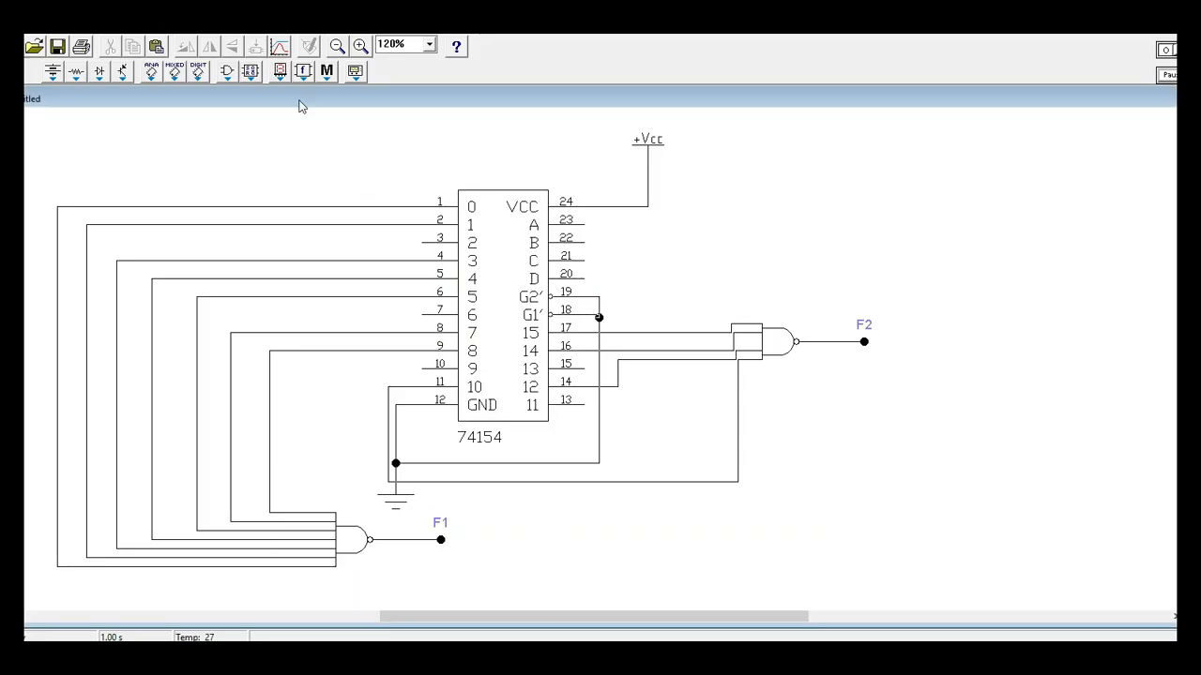
pyautogui.click(229, 75)
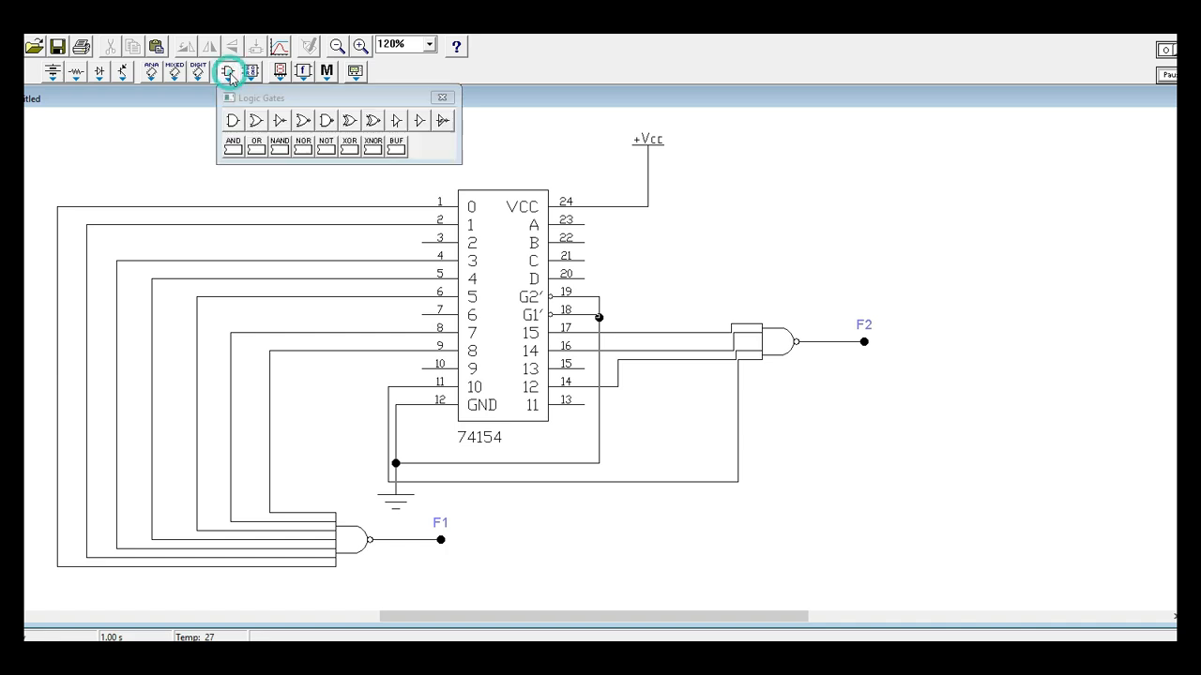
pyautogui.click(250, 73)
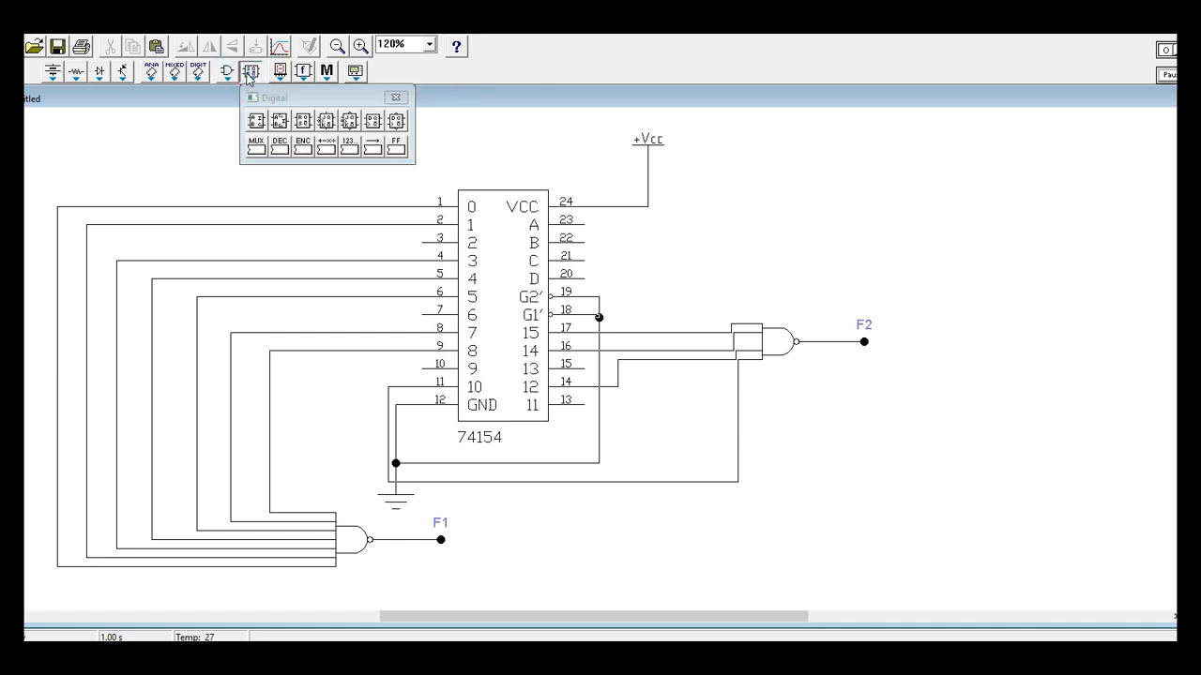
pyautogui.click(180, 141)
pyautogui.click(397, 98)
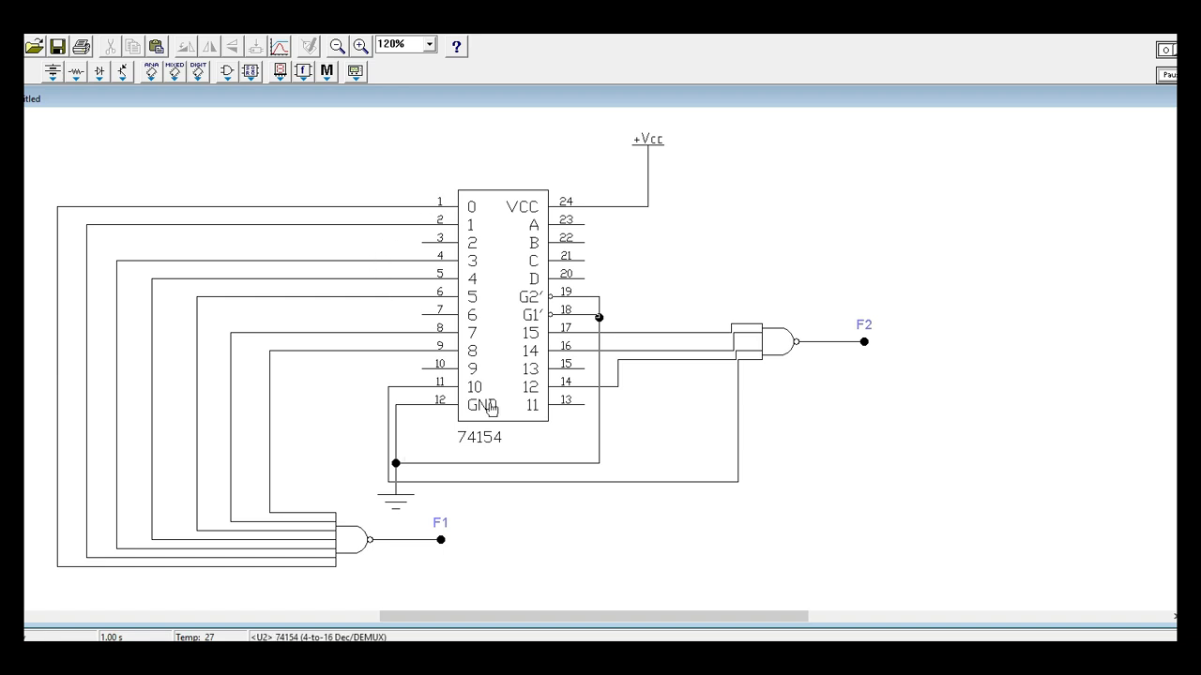
pyautogui.click(533, 209)
pyautogui.click(735, 273)
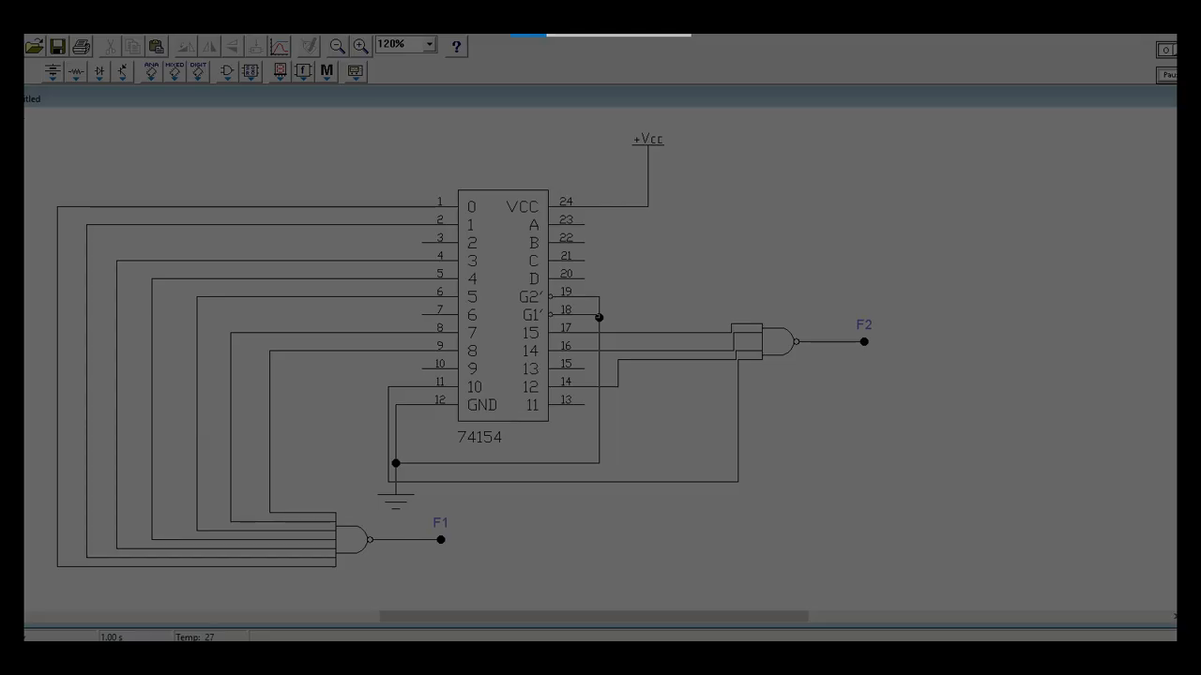
pyautogui.moveTo(24, 112); pyautogui.dragTo(1041, 584)
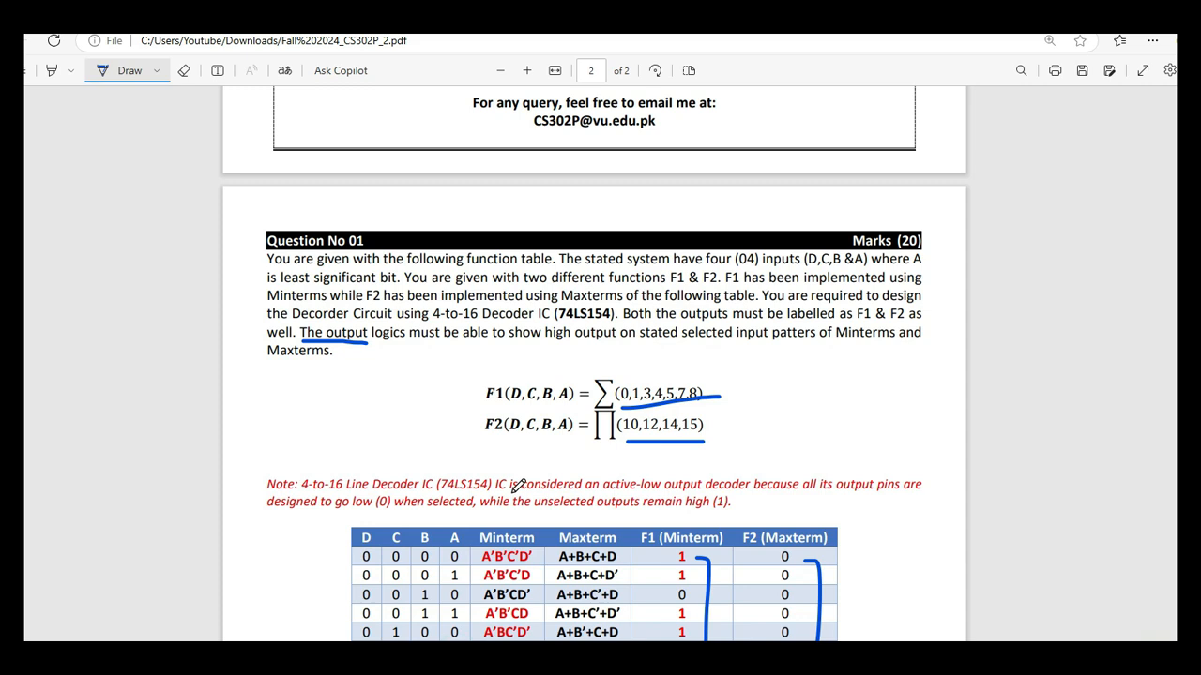
# Review the function table, the F1 and F2 definitions and the covered topics in the assignment PDF.
pyautogui.scroll(-5, 517, 485)
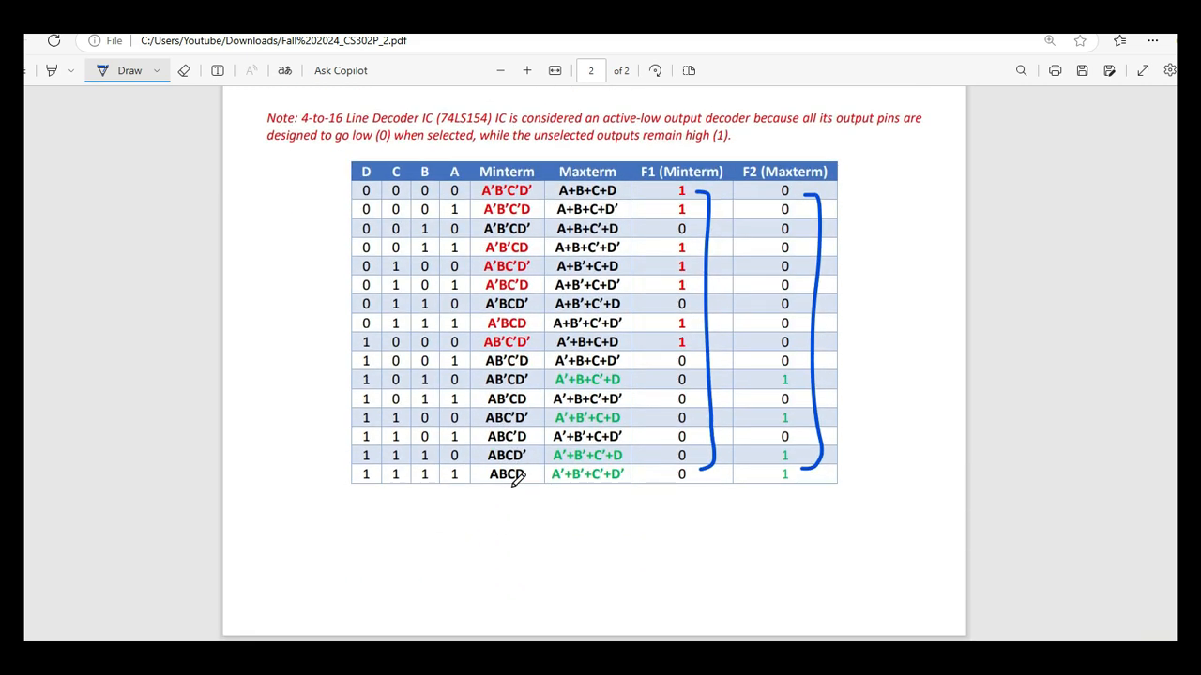
pyautogui.scroll(3, 515, 478)
pyautogui.scroll(7, 584, 413)
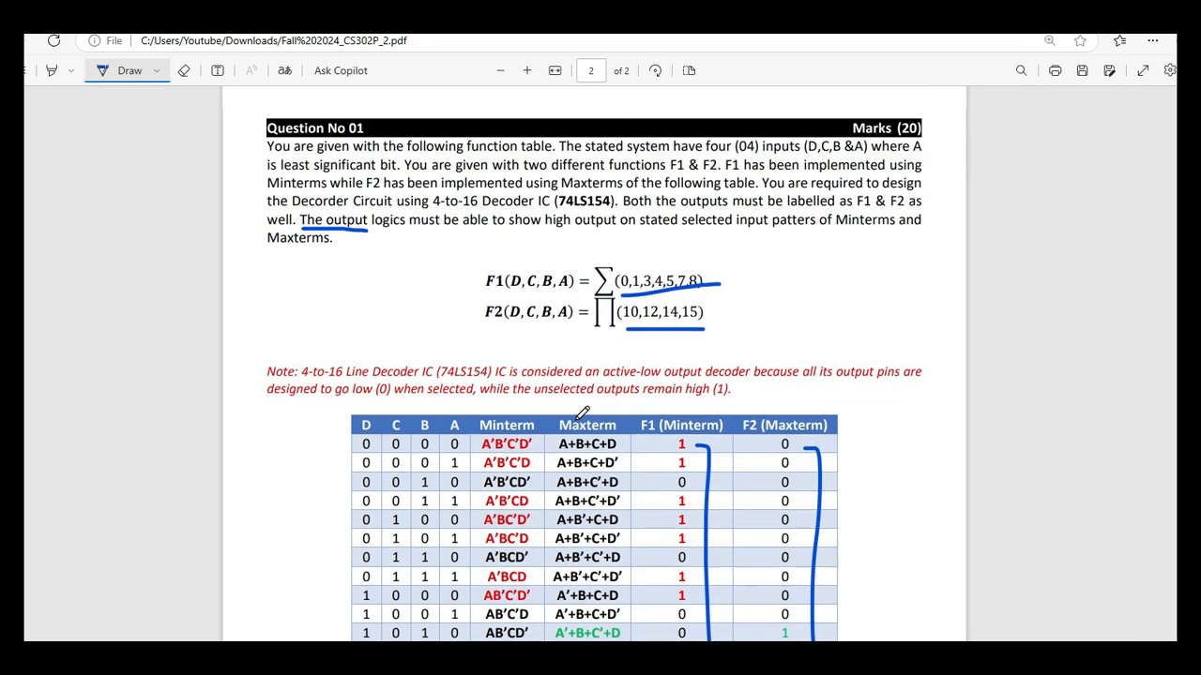
pyautogui.scroll(4, 639, 370)
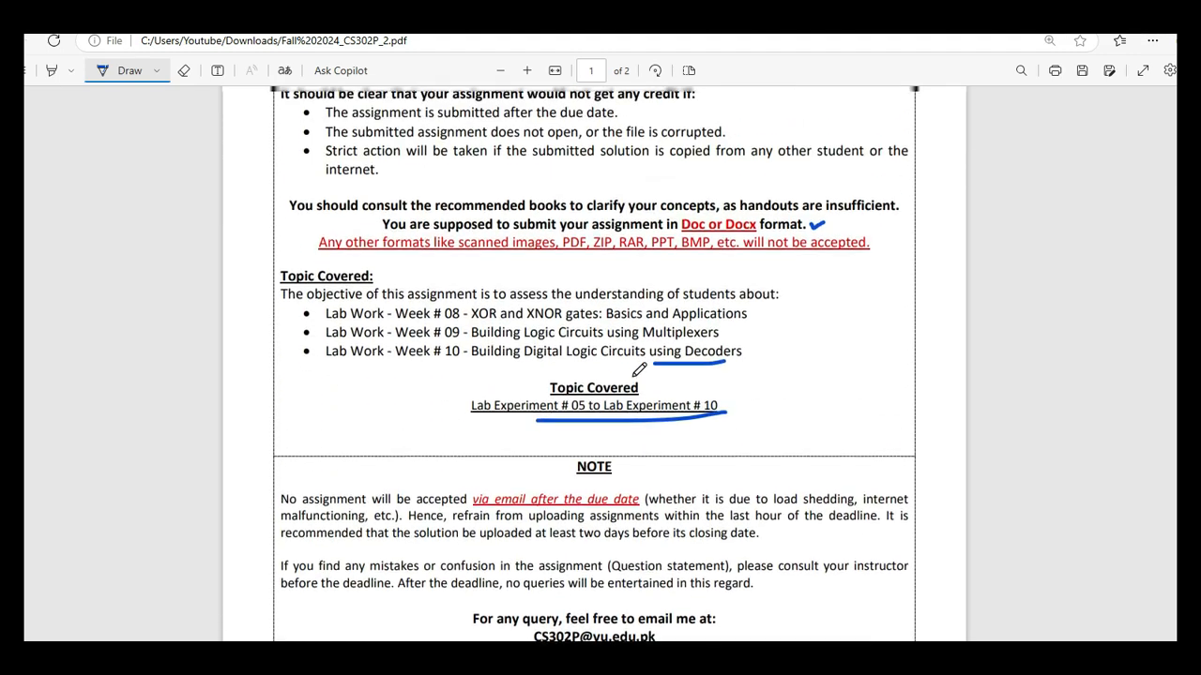
pyautogui.scroll(-9, 639, 370)
pyautogui.scroll(-3, 638, 369)
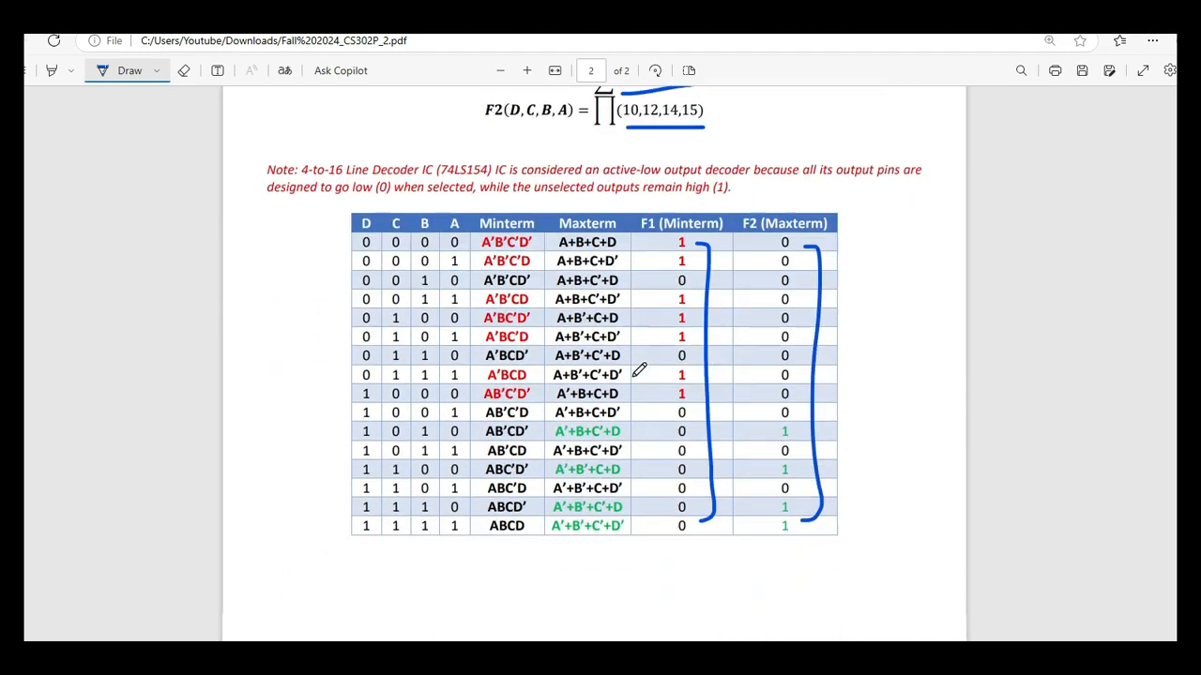
pyautogui.scroll(2, 638, 369)
pyautogui.scroll(1, 638, 370)
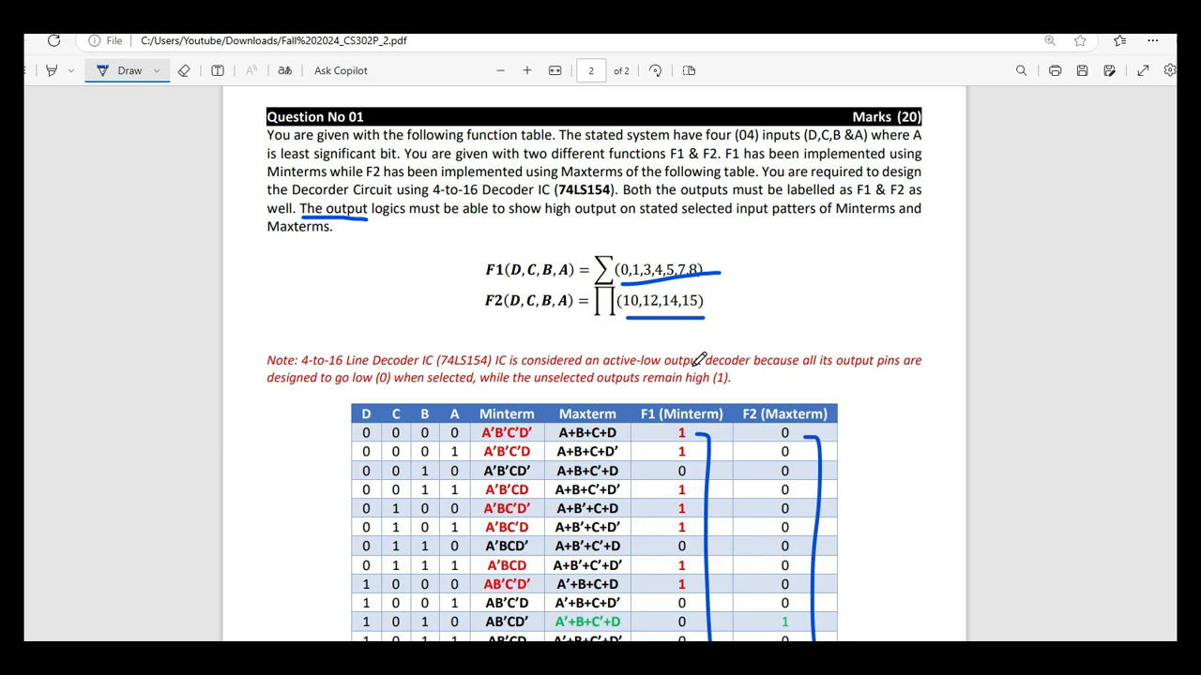
pyautogui.scroll(1, 724, 369)
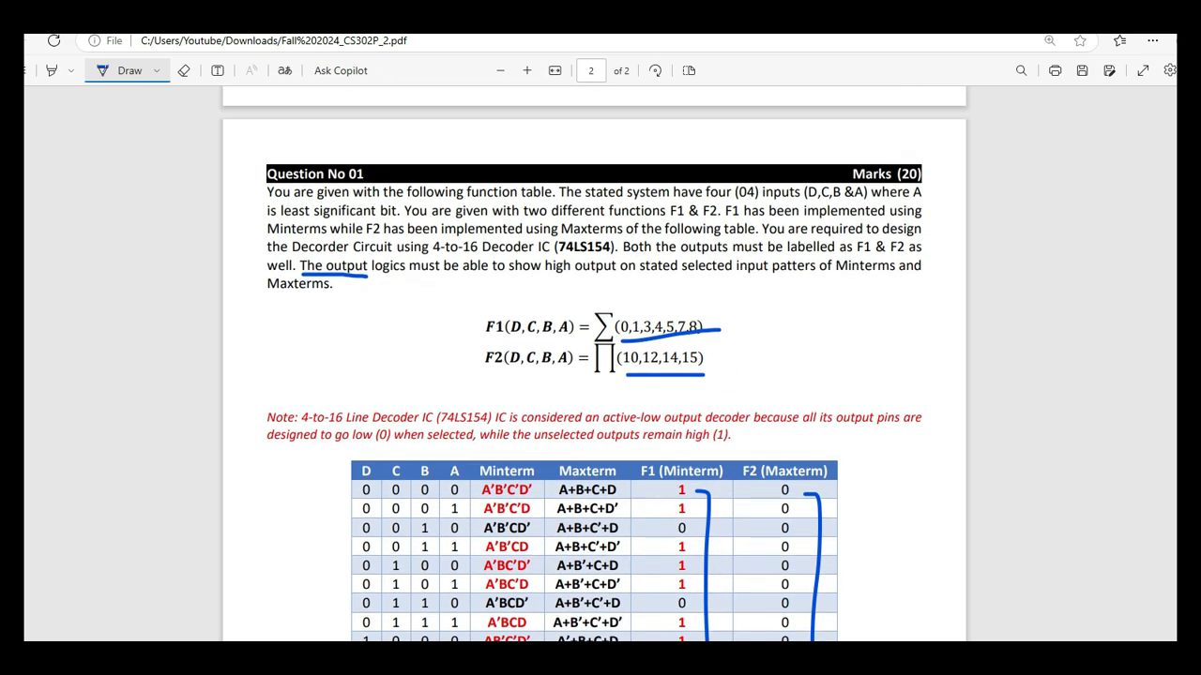
# Check the circuit against the assignment PDF and underline "must be able to show" in the Question No 01 text.
pyautogui.click(533, 654)
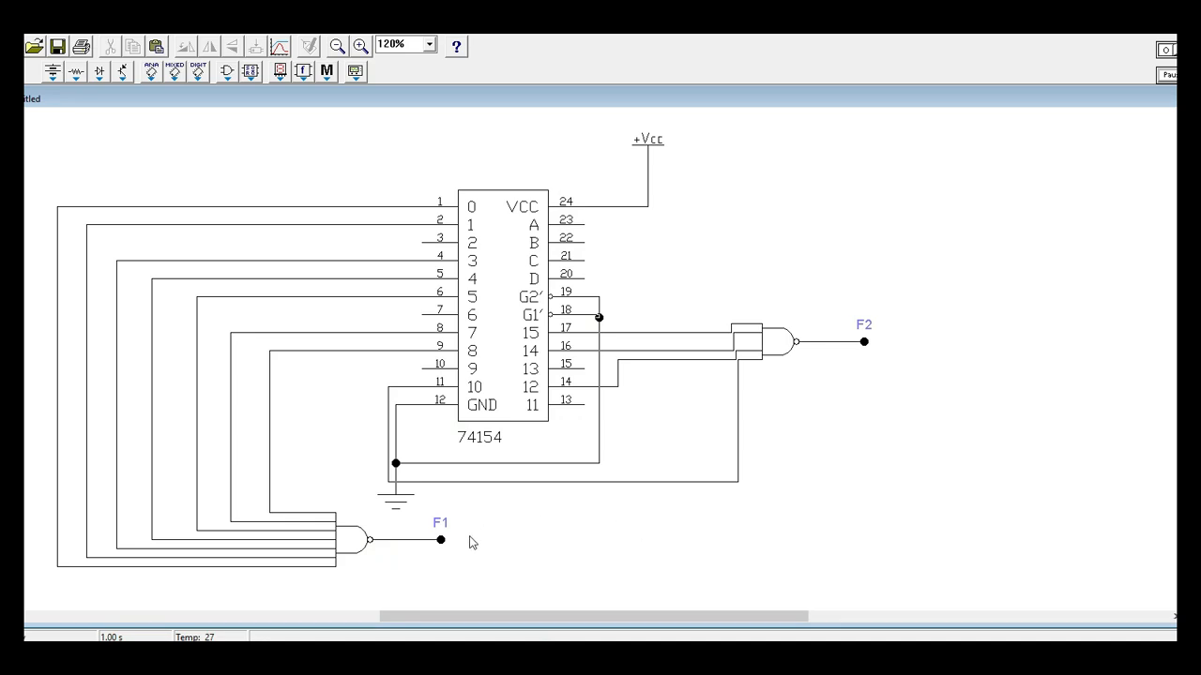
pyautogui.hotkey('alt', 'Tab')
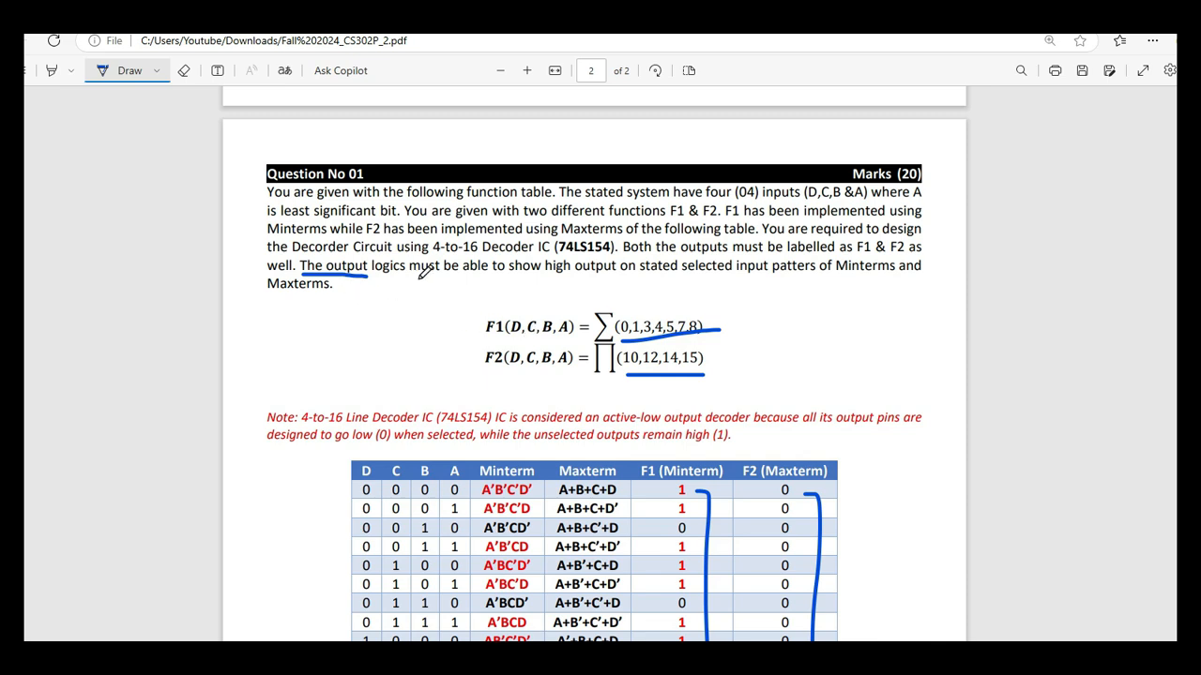
pyautogui.moveTo(420, 273); pyautogui.dragTo(563, 265)
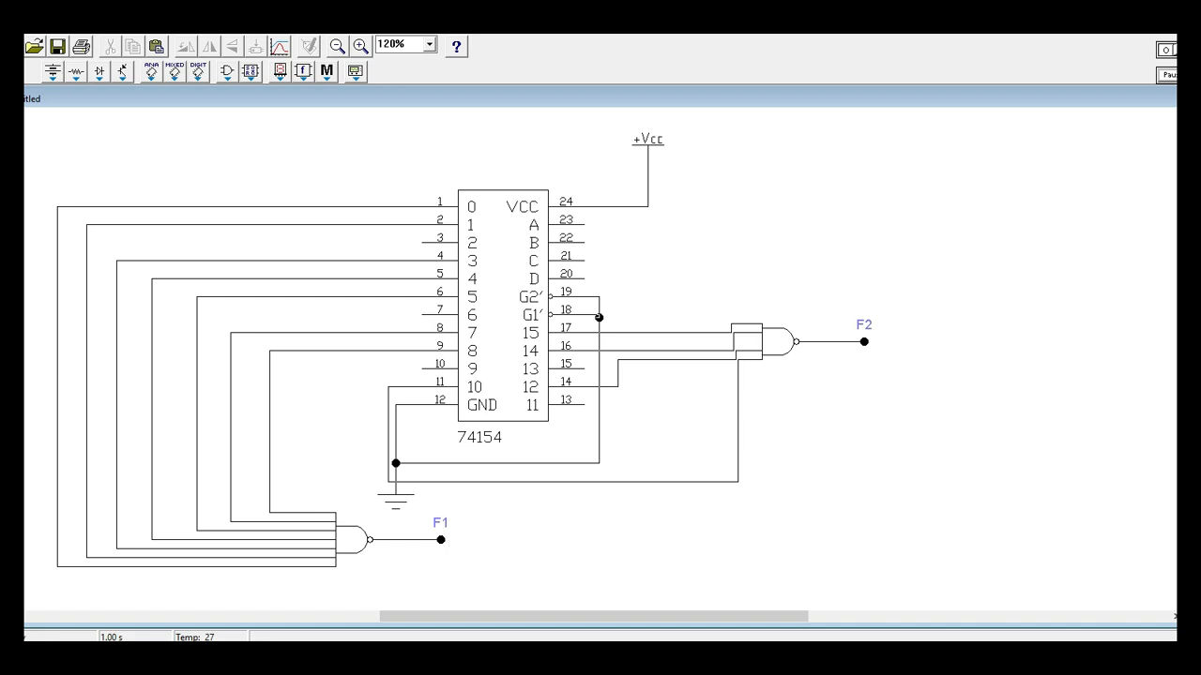
pyautogui.hotkey('alt', 'Tab')
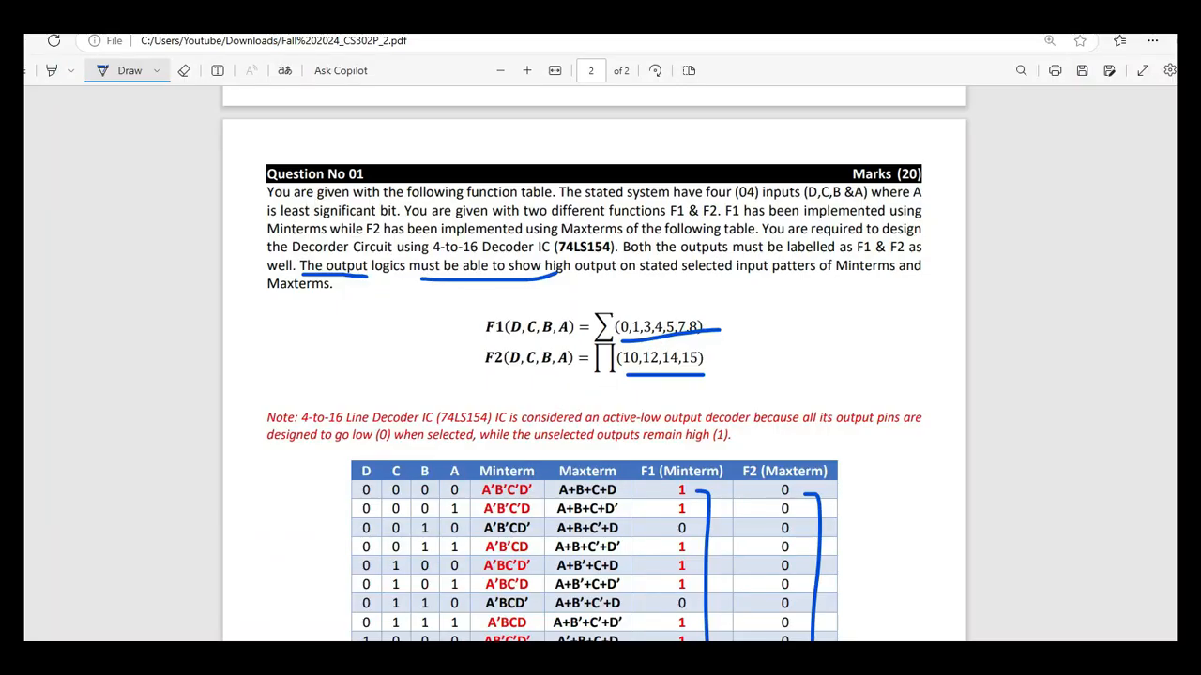